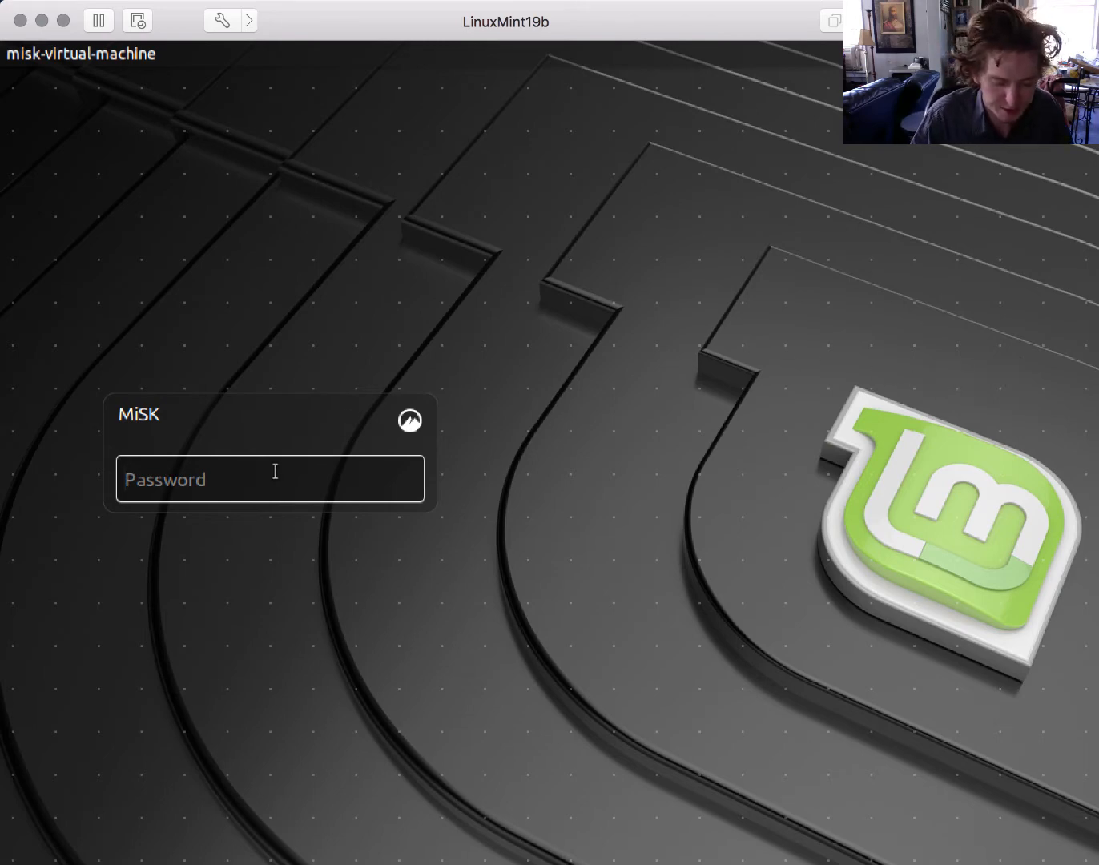
Log in to the Linux Mint desktop with the account password.
text(****)
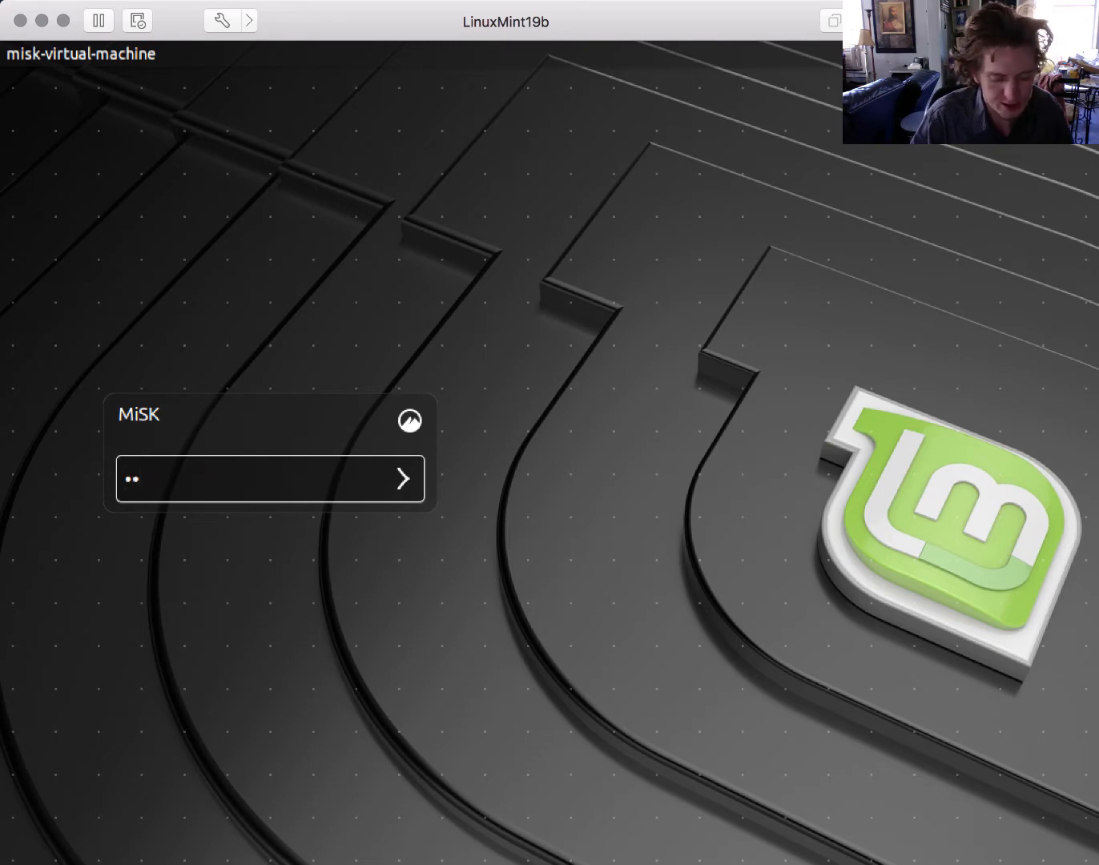
key(Return)
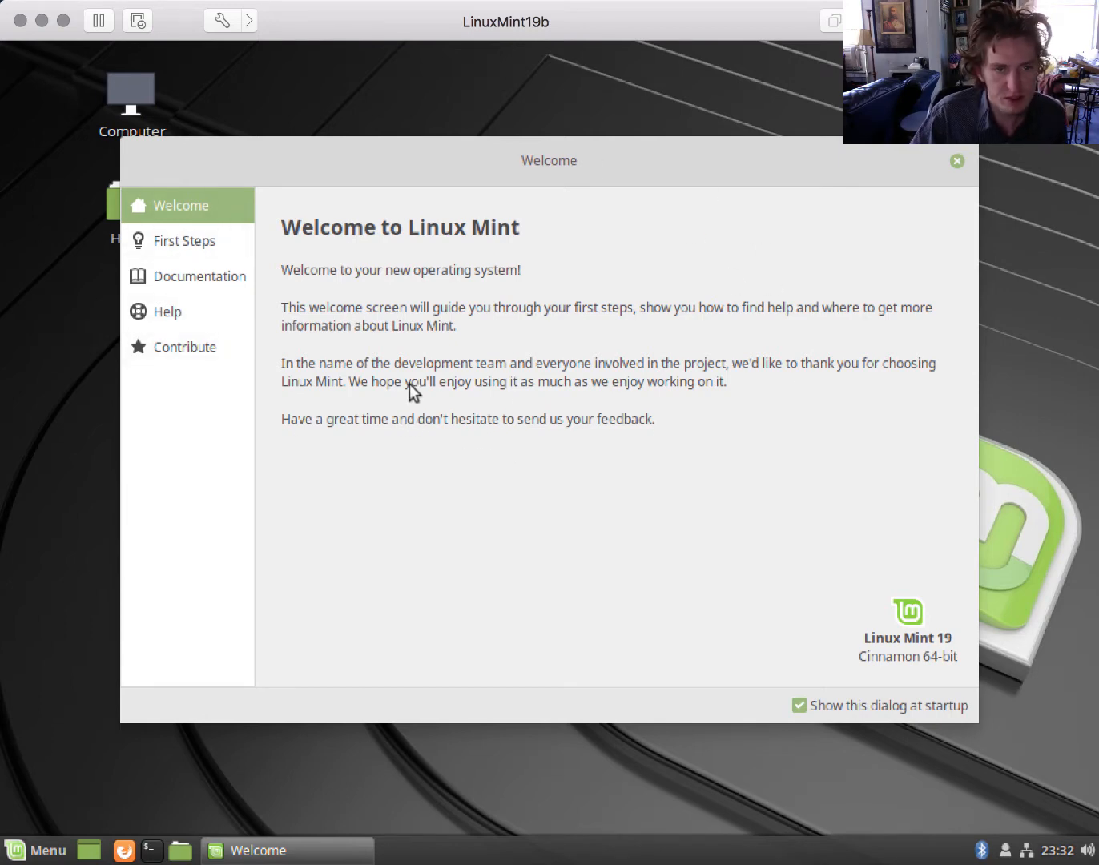
Look through the First Steps, Documentation, Help and Contribute sections of the Welcome window.
click(193, 251)
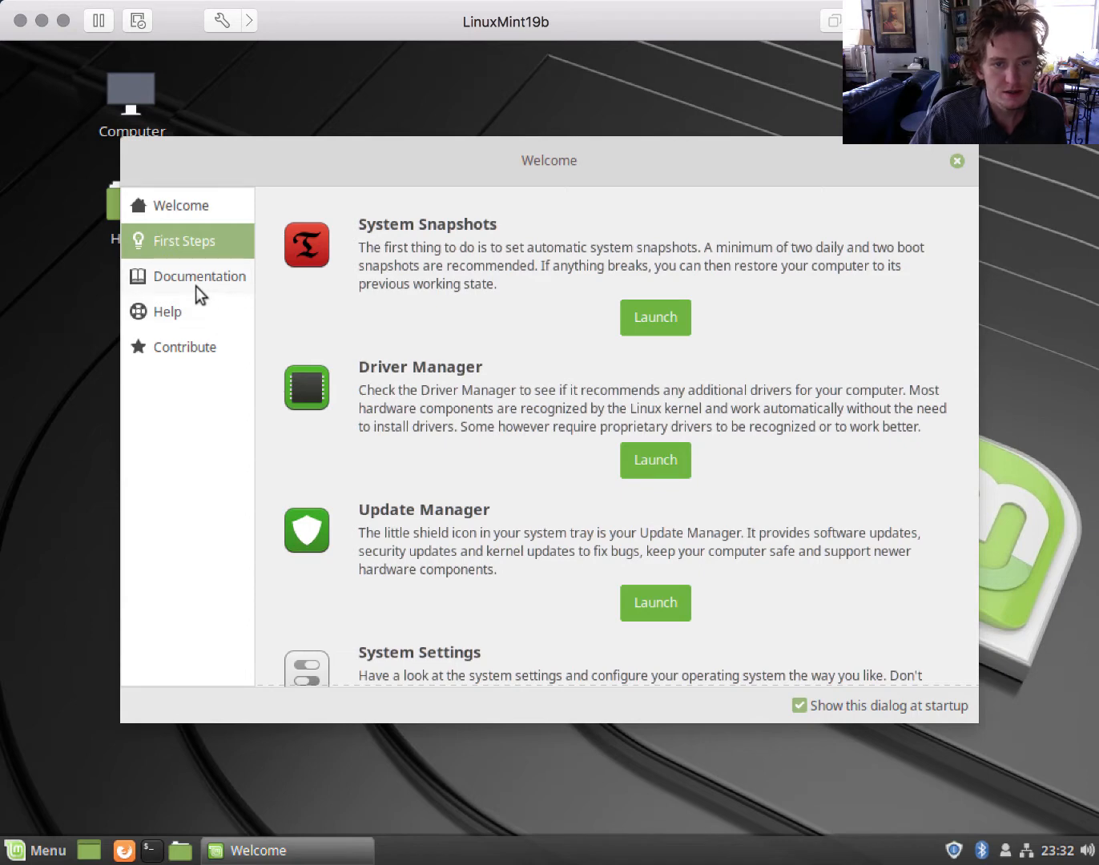
click(195, 285)
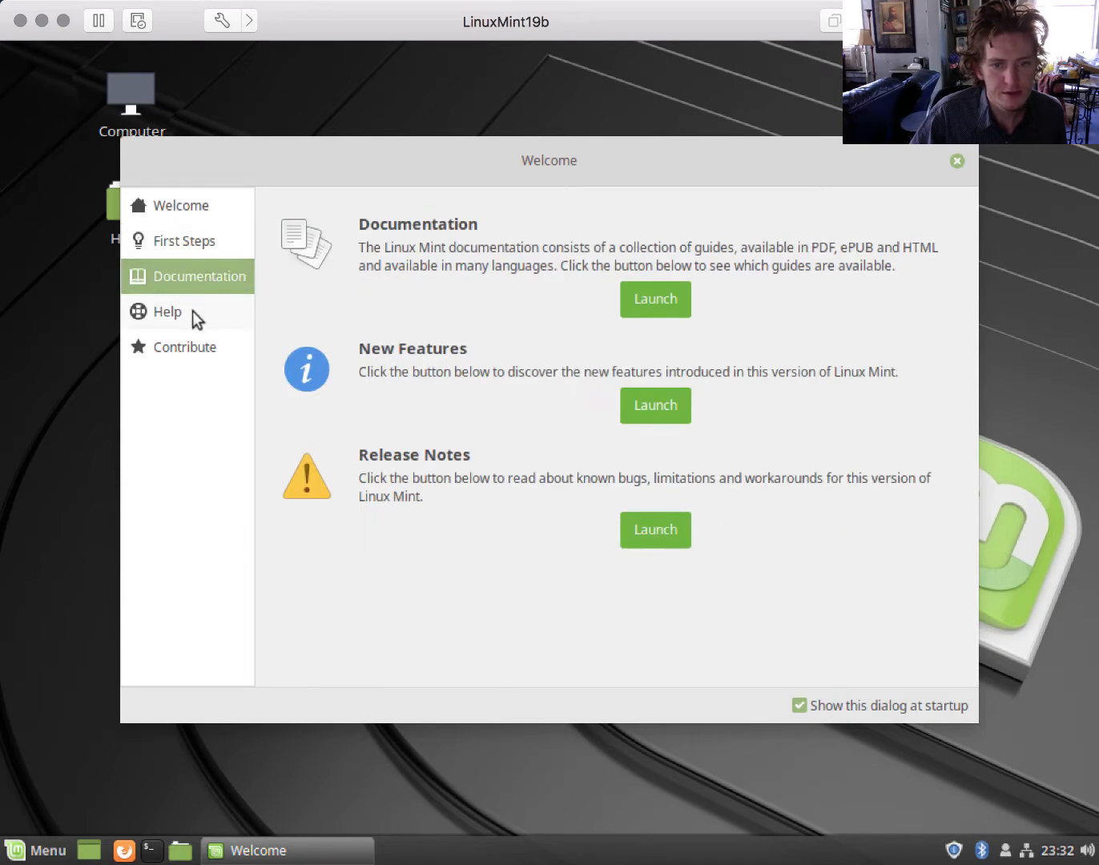
click(192, 312)
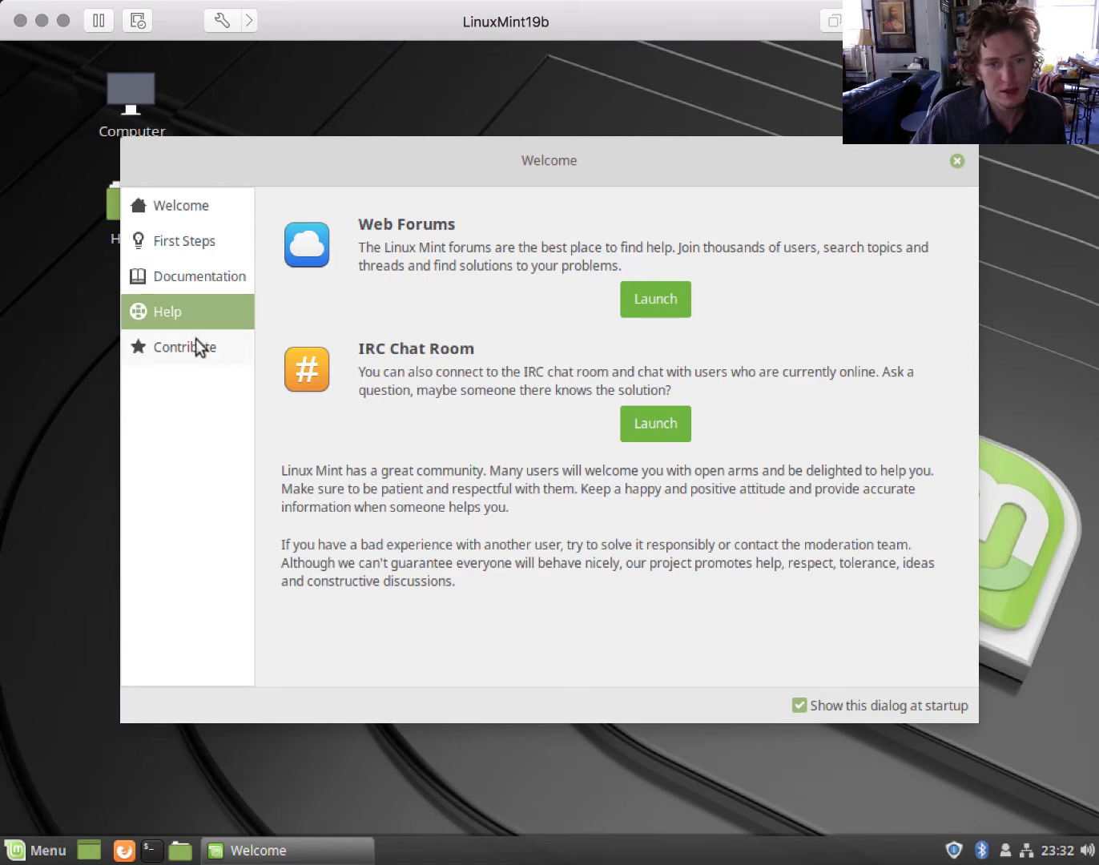
click(195, 339)
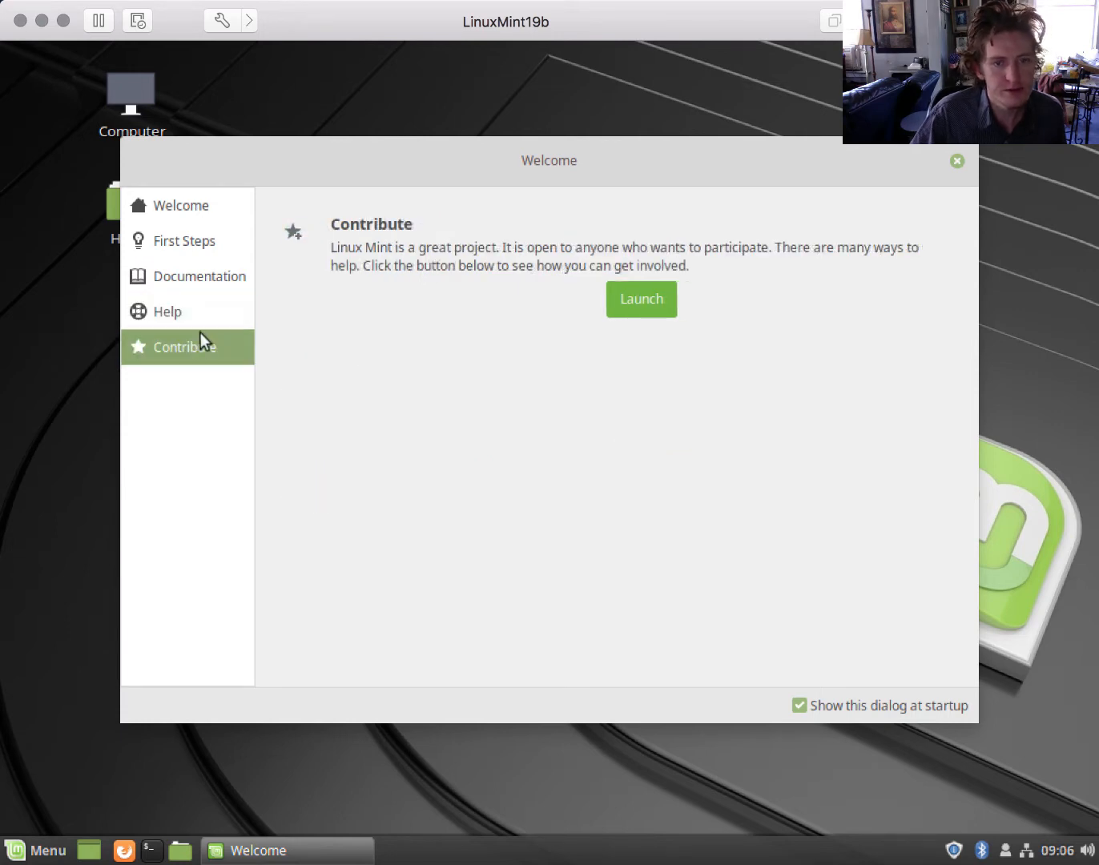
Launch System Snapshots from the First Steps section and authenticate with the account password.
click(198, 250)
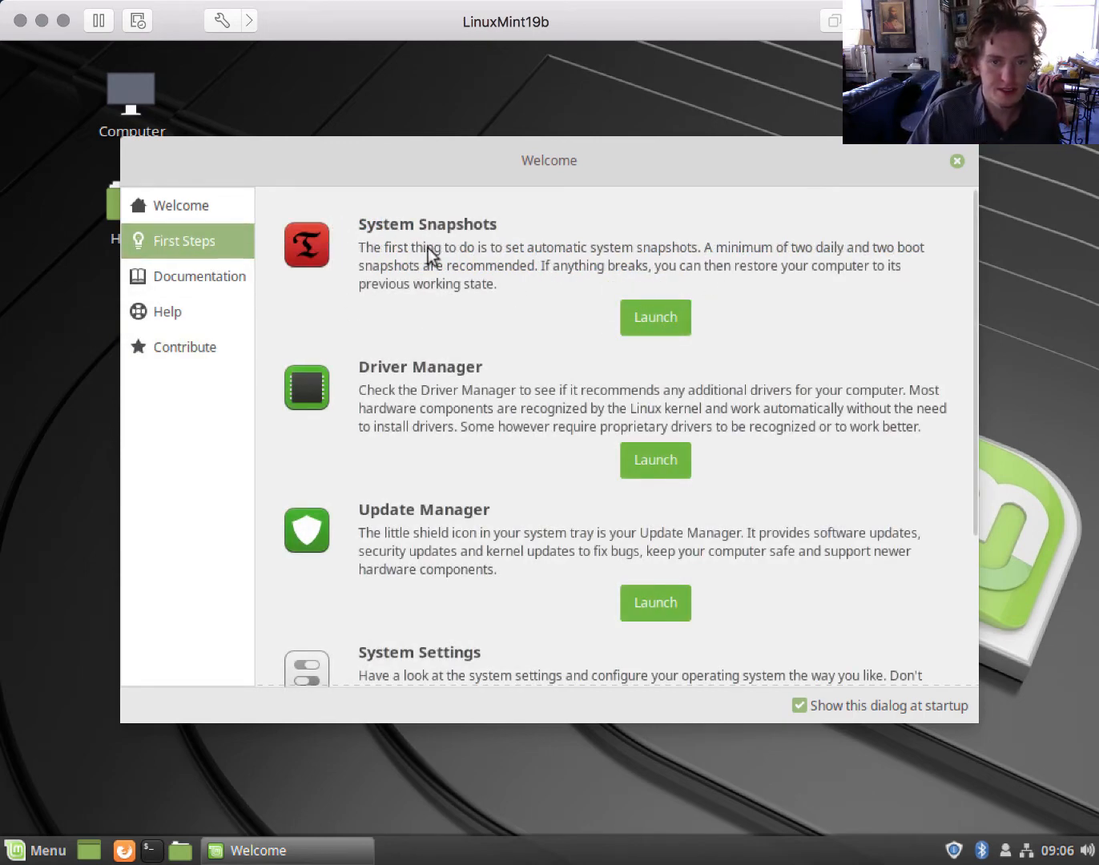
click(677, 320)
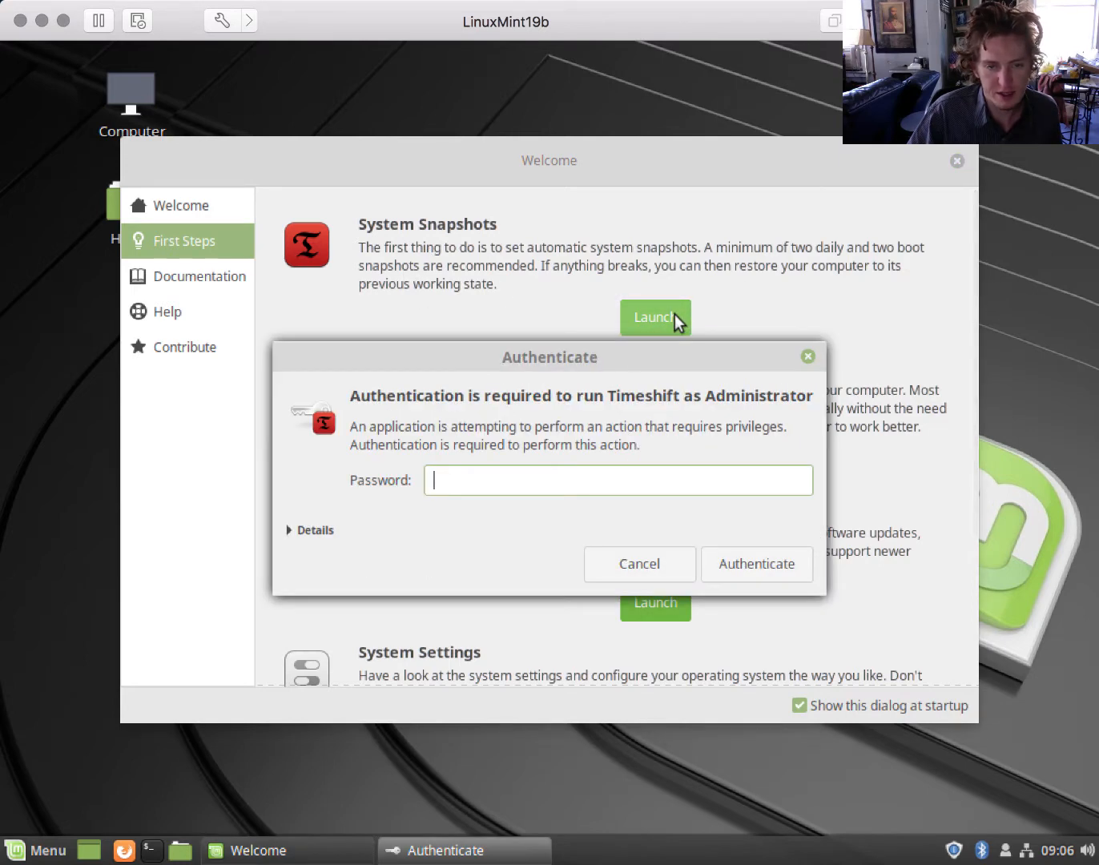
text(****)
key(Return)
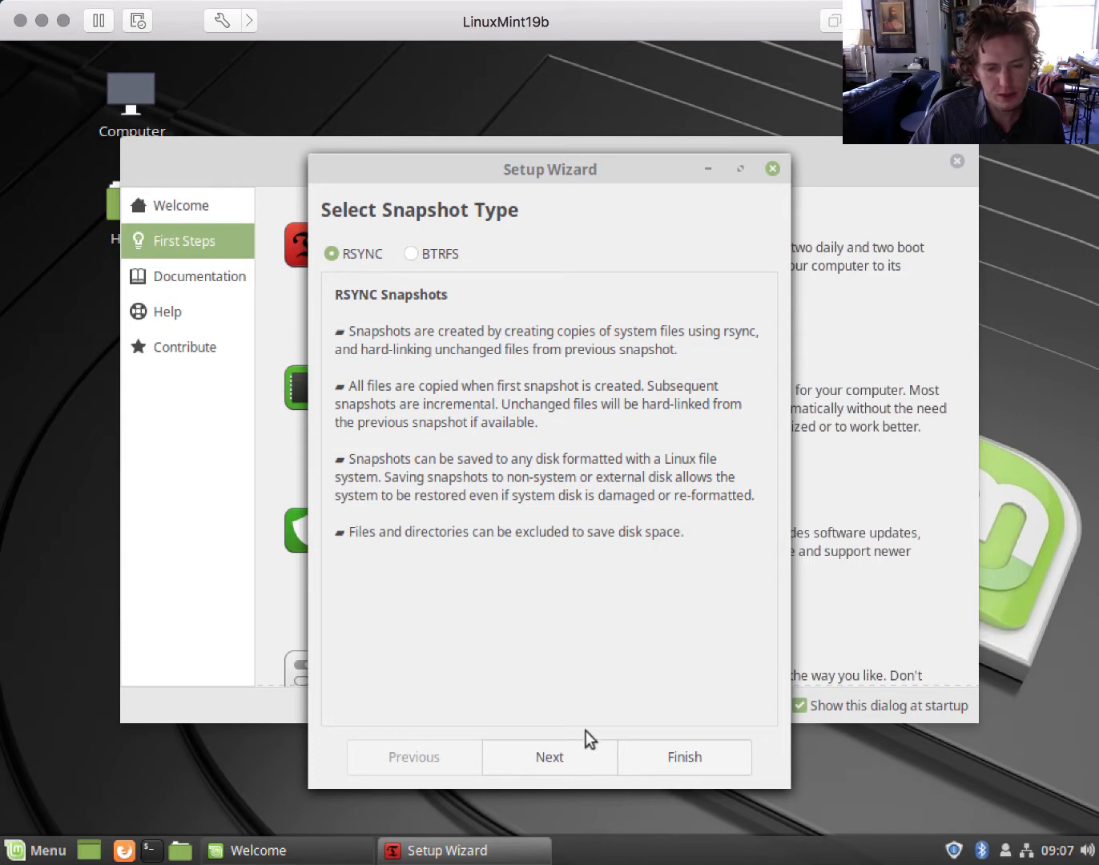
Complete the snapshot setup with the RSYNC type, sda2 as location and weekly snapshots enabled, and close Timeshift.
click(573, 756)
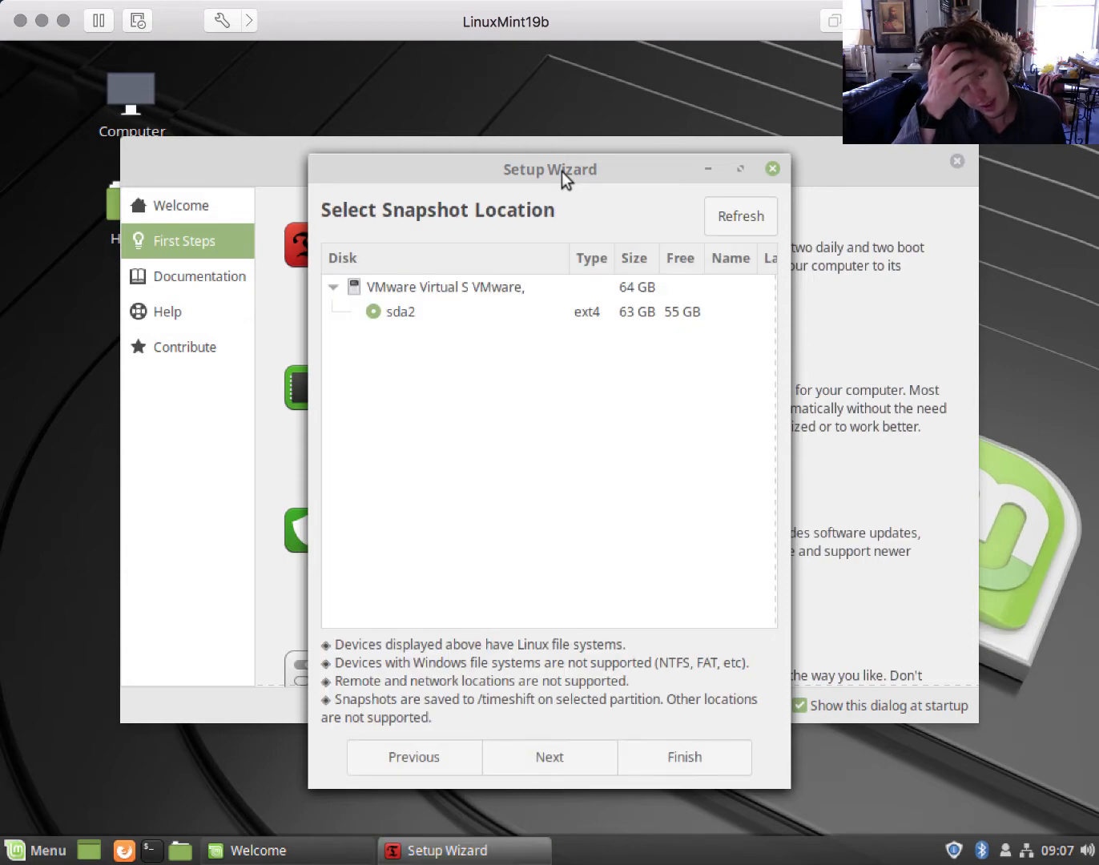
click(427, 314)
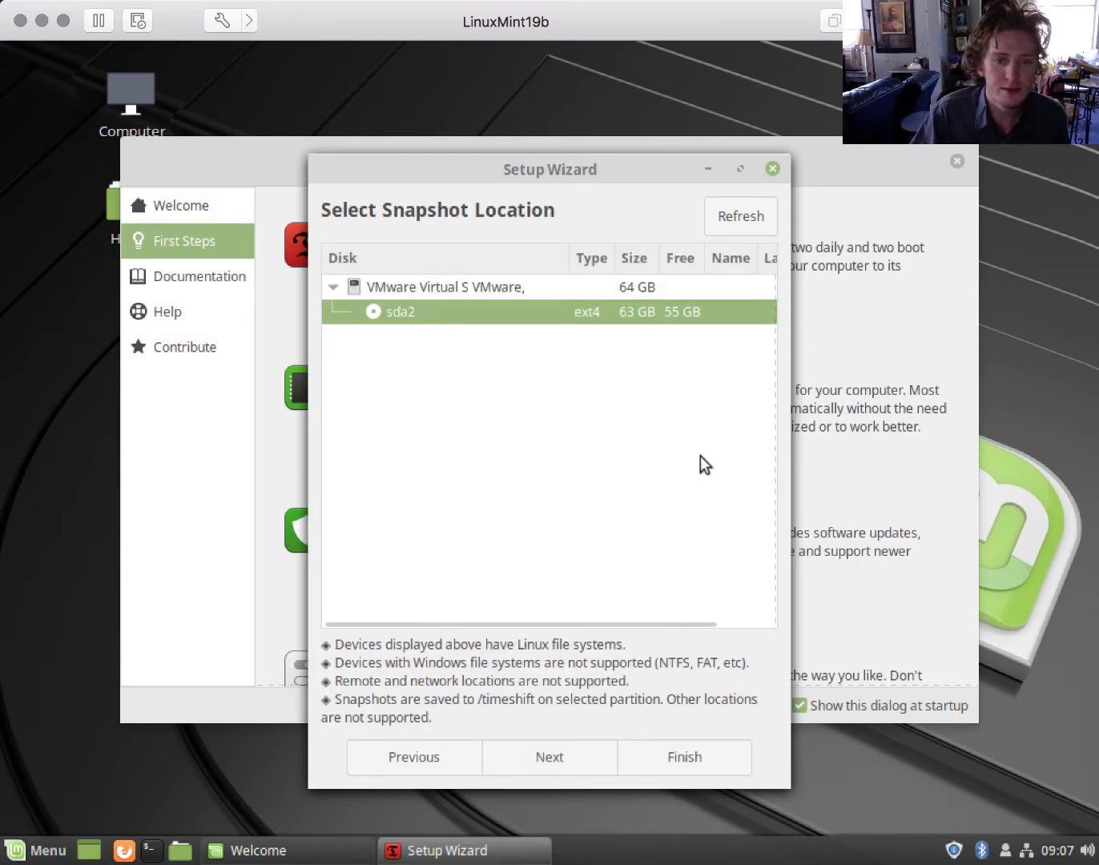
click(567, 755)
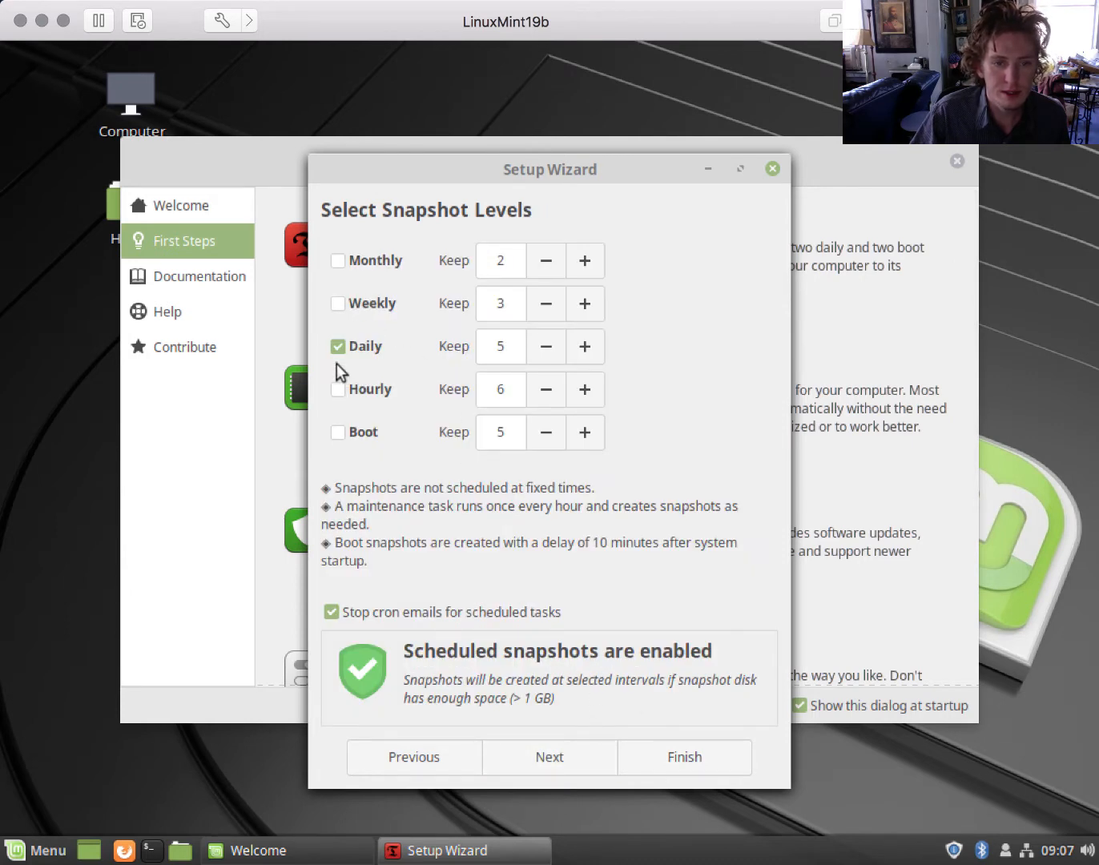
click(337, 304)
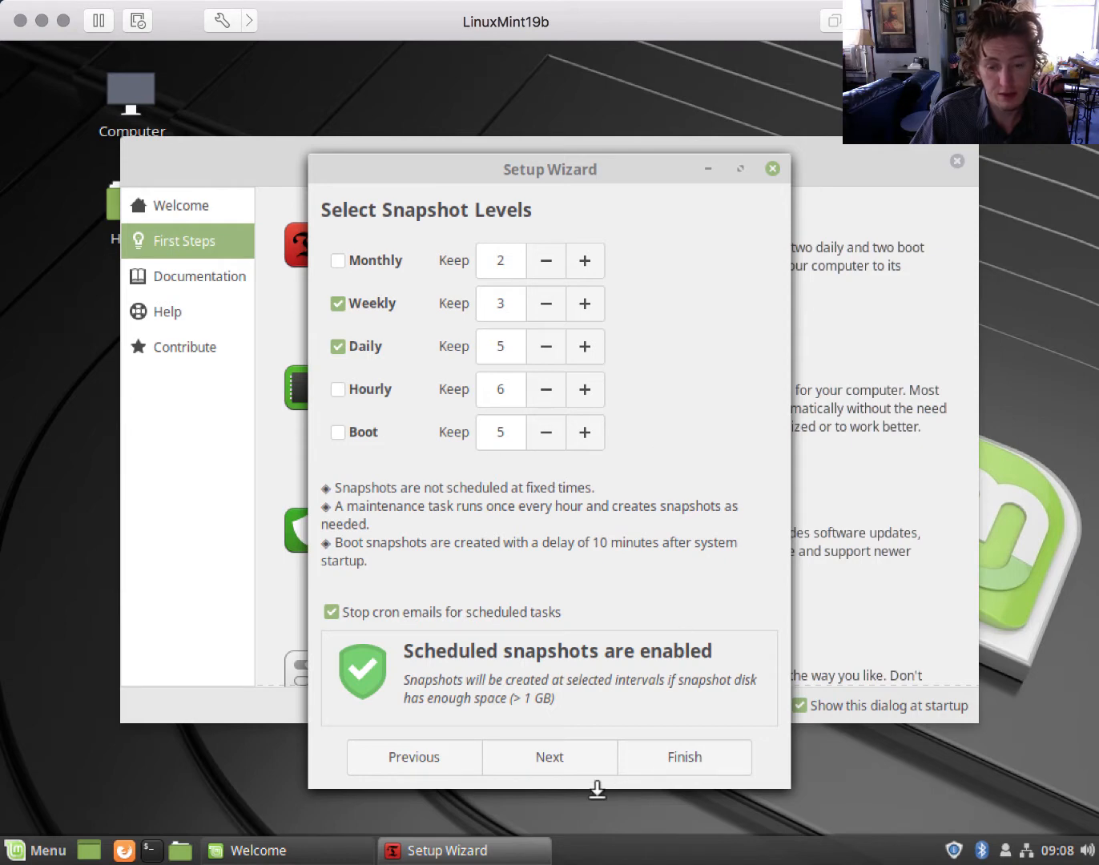
click(559, 760)
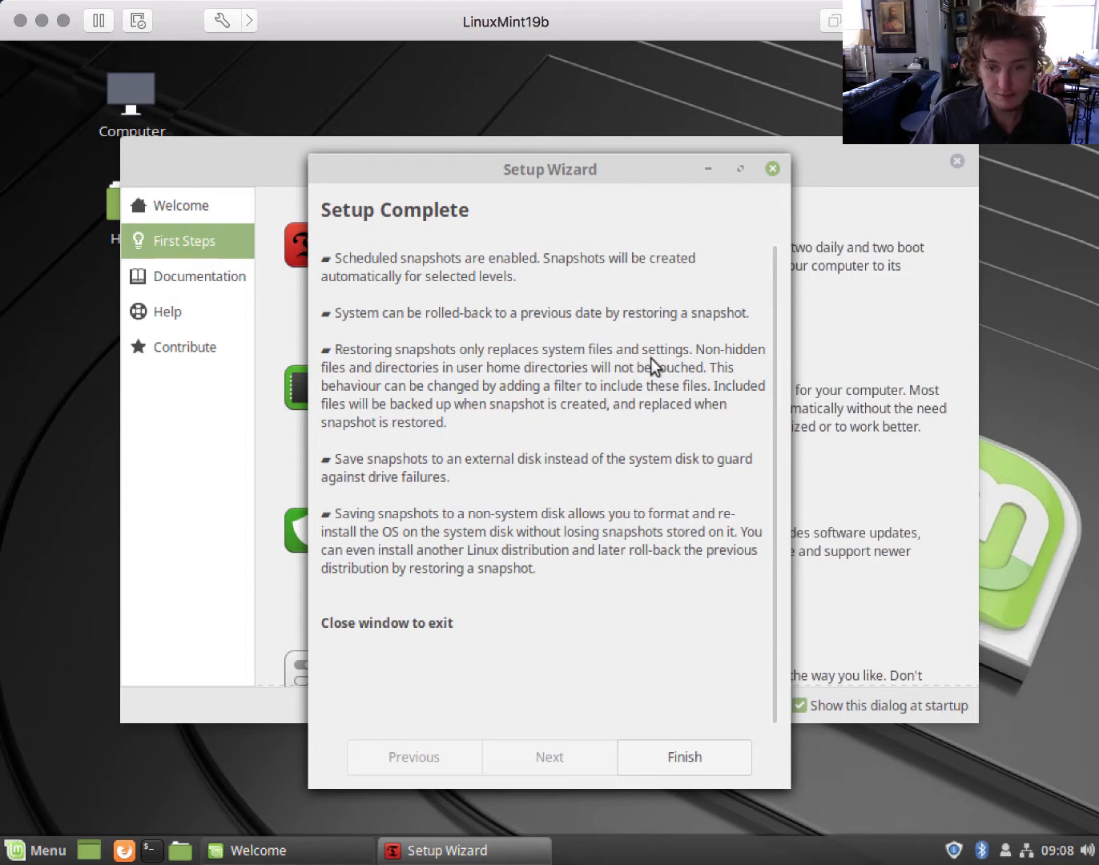
click(679, 760)
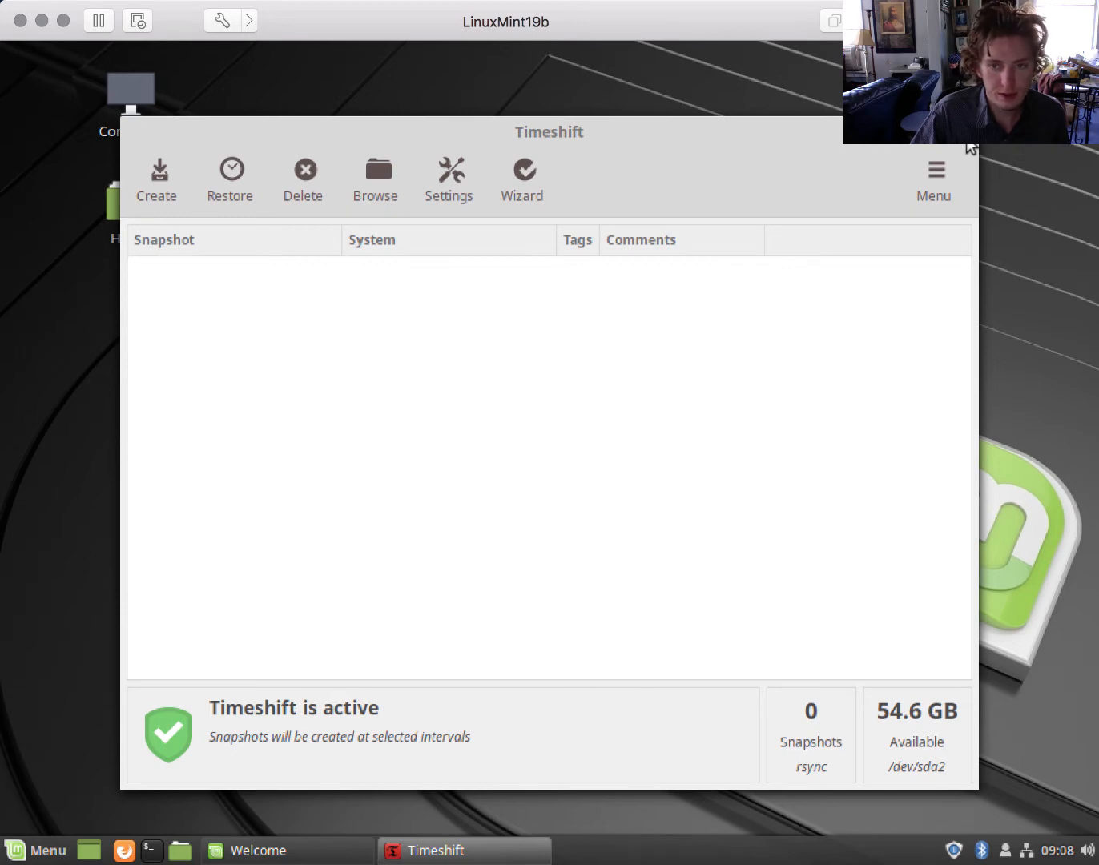
click(968, 145)
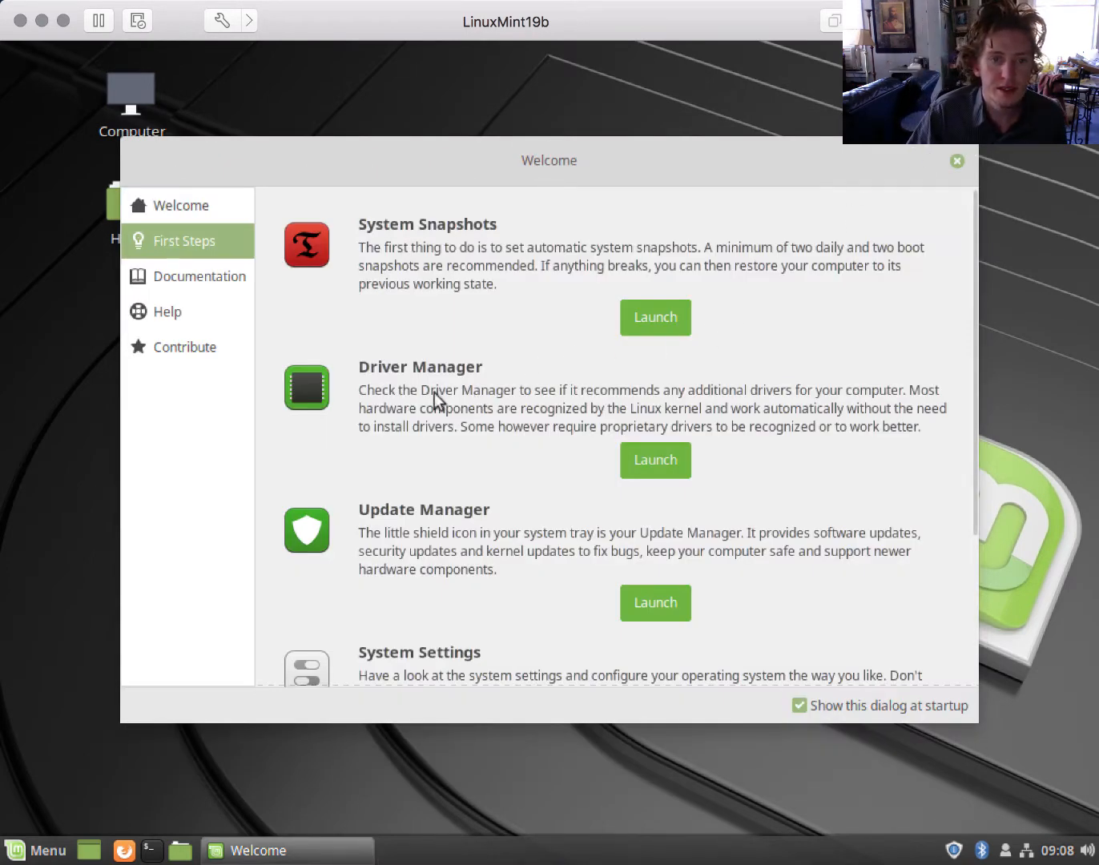
Launch Driver Manager, authenticate with the account password, check for additional drivers and close it.
click(657, 461)
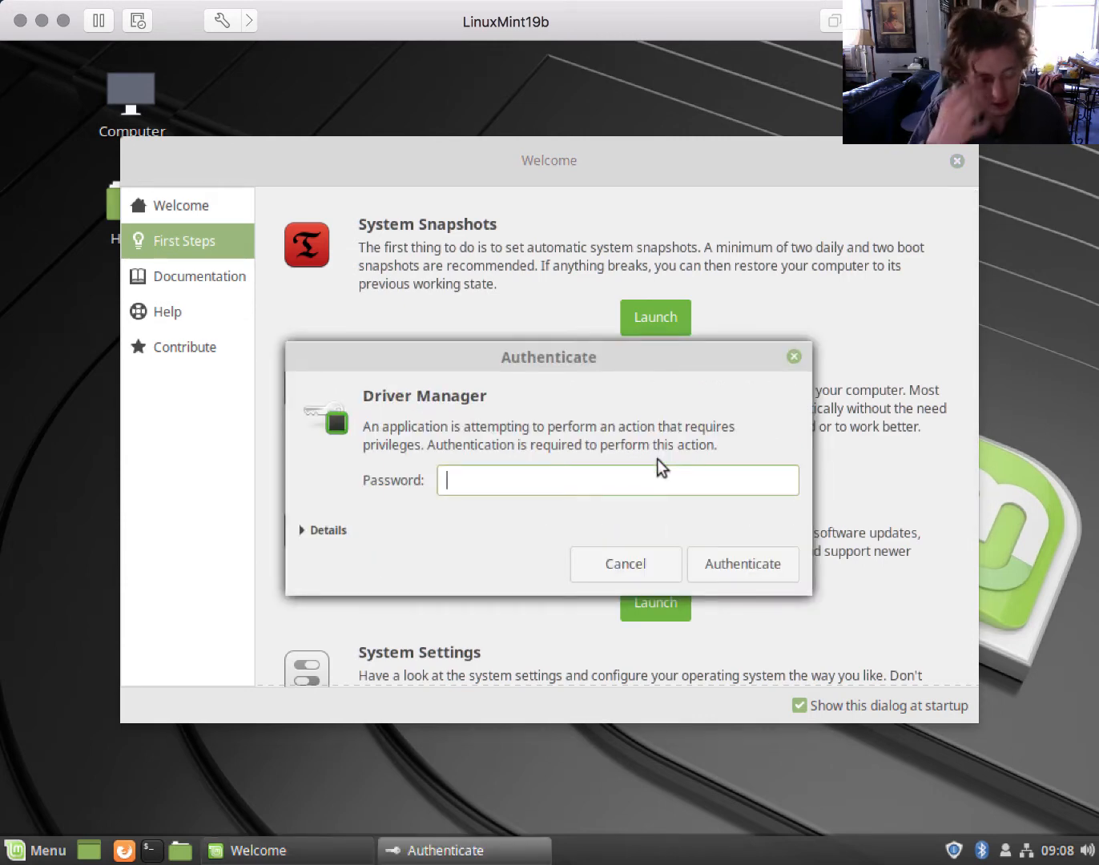
text(****)
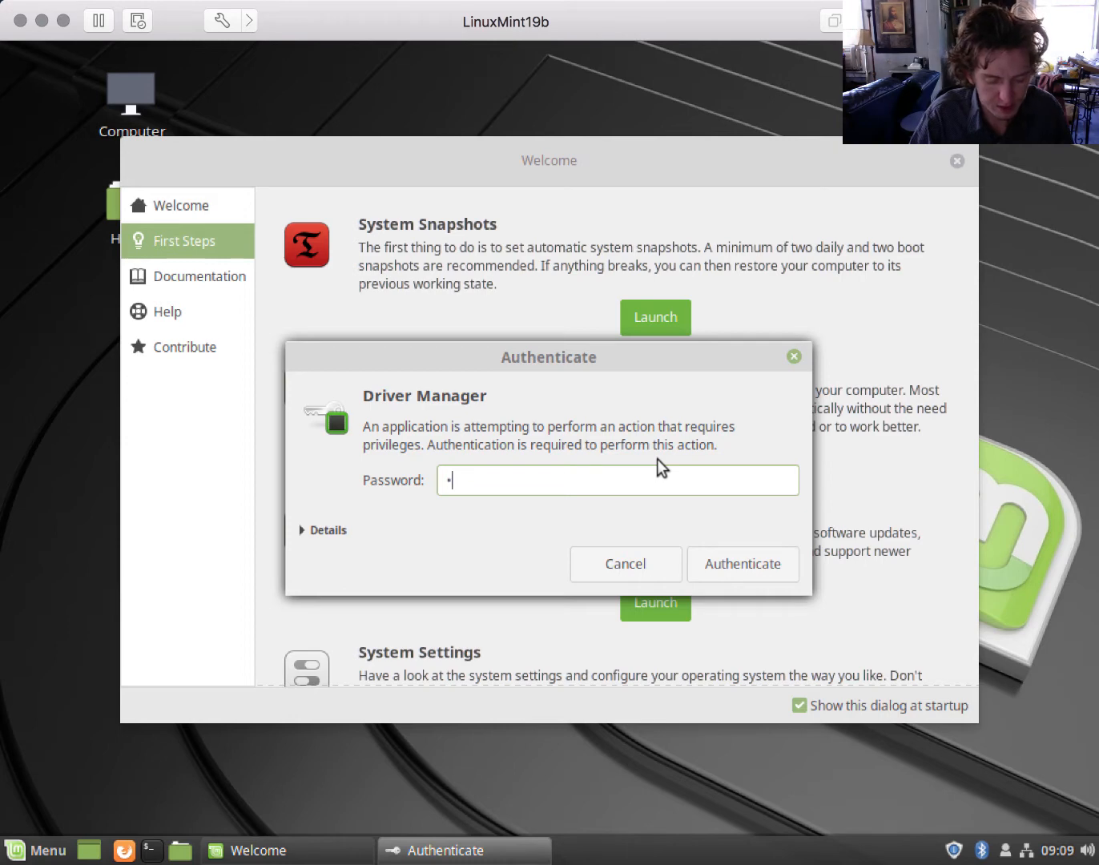
key(Return)
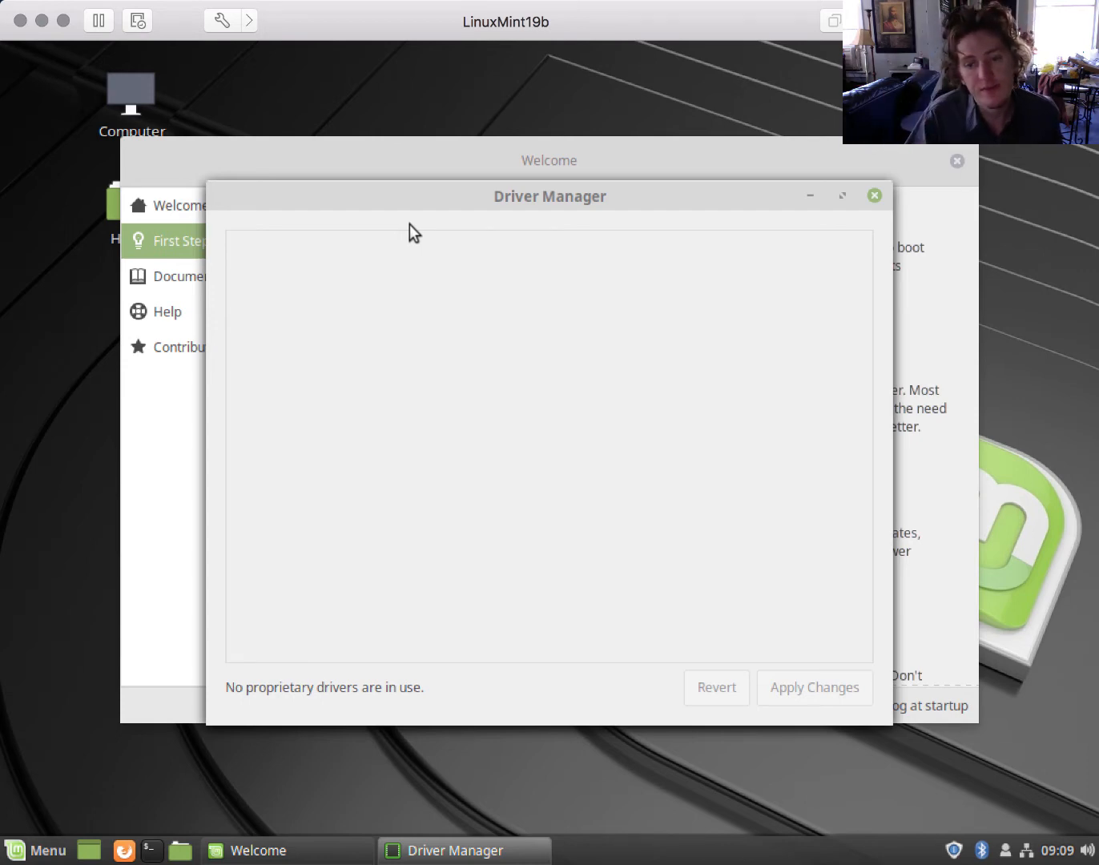
click(876, 196)
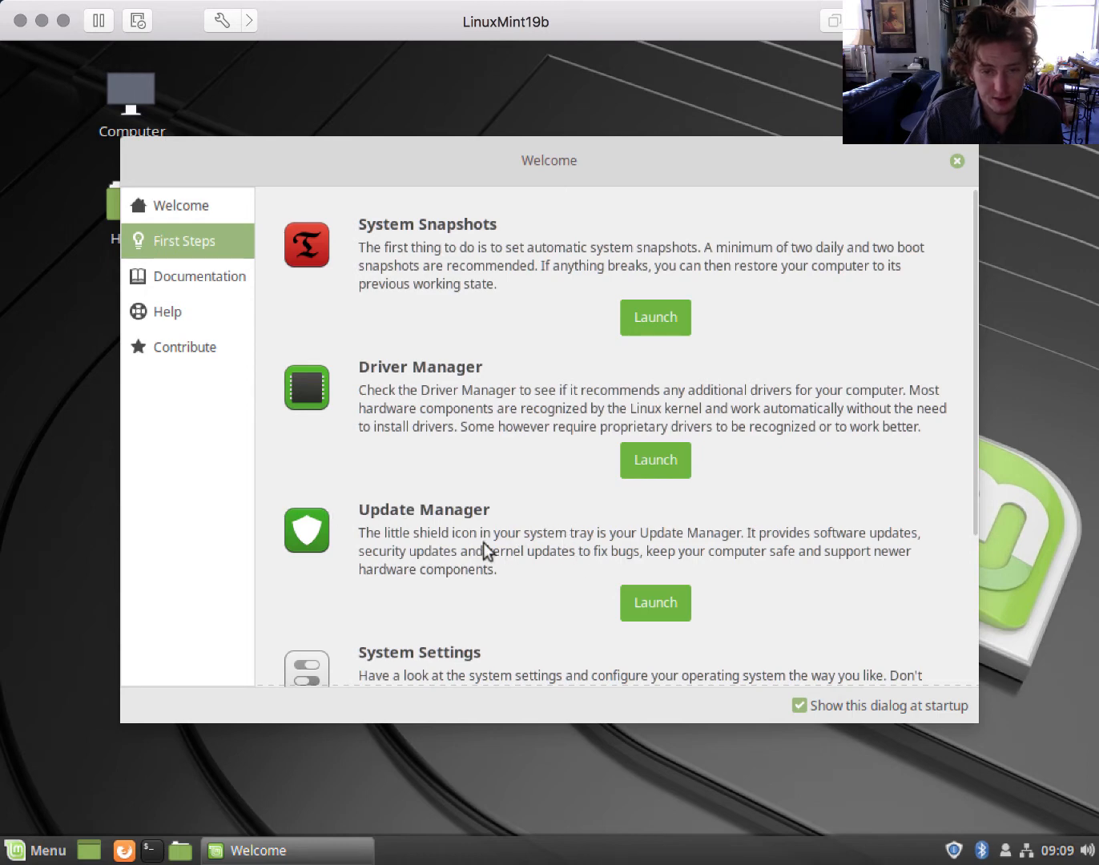
Launch Update Manager, accept its introduction and review the list of available updates.
click(660, 603)
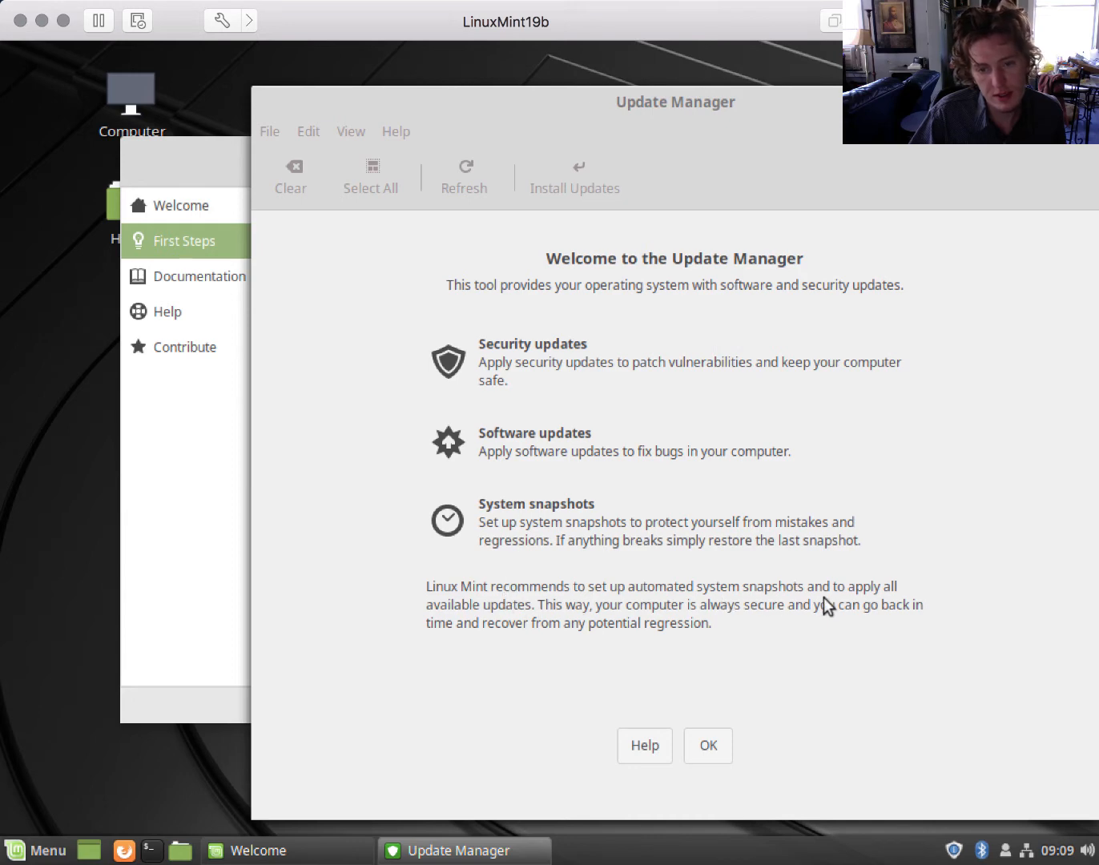
click(708, 748)
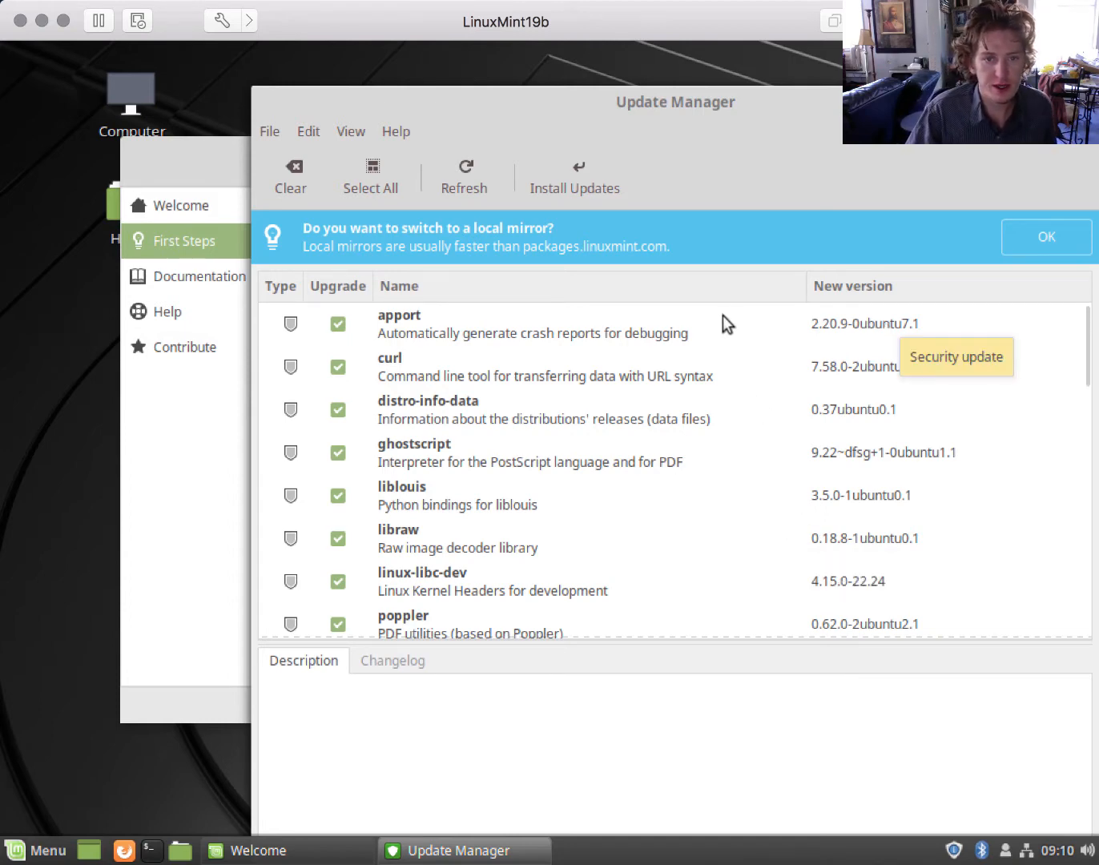
scroll(498, 560, down, 3)
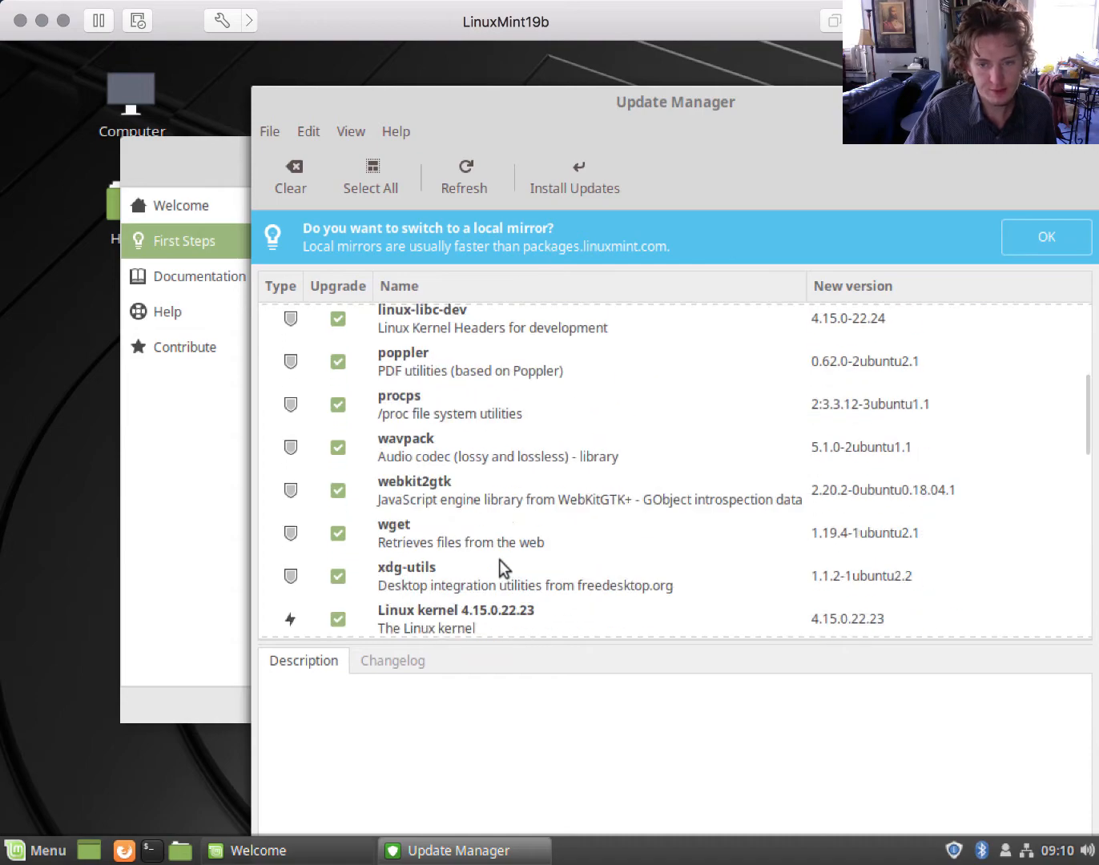
scroll(499, 560, down, 9)
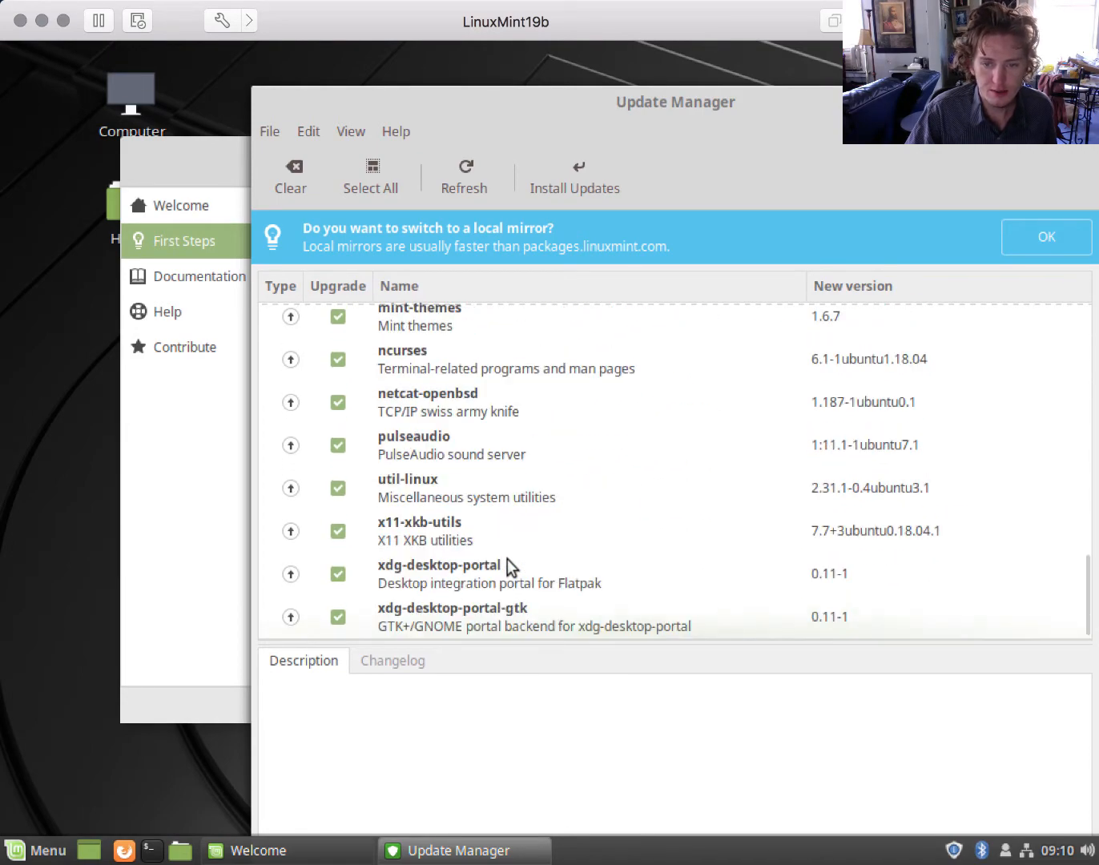
scroll(615, 513, up, 12)
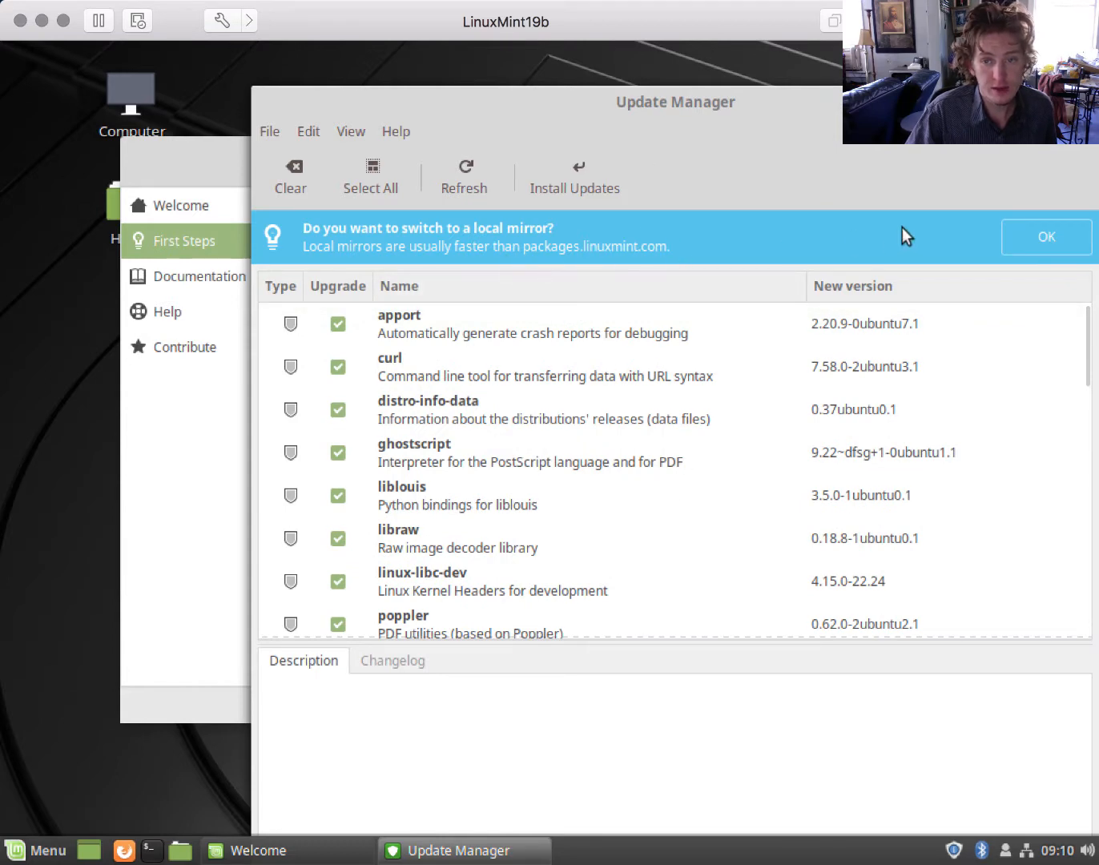
Accept the suggestion to switch to a local mirror and authenticate Software Sources with the account password.
click(1017, 234)
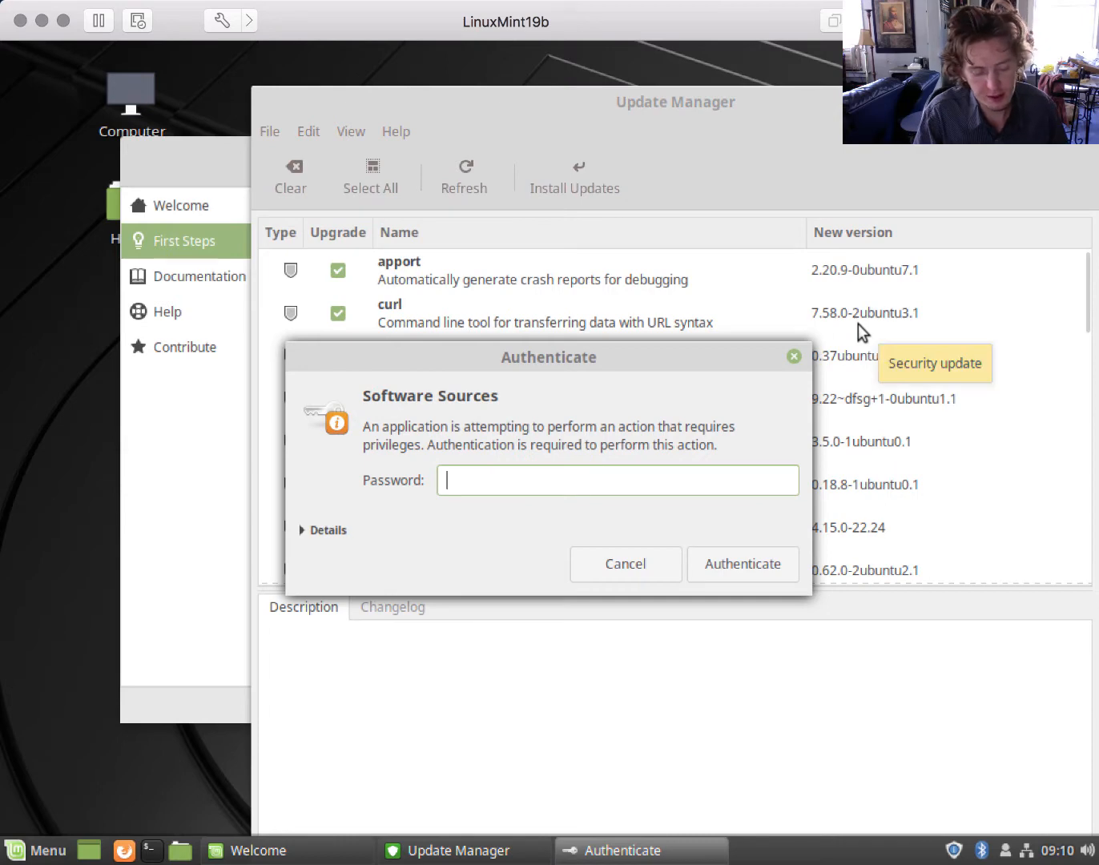
text(****)
key(Return)
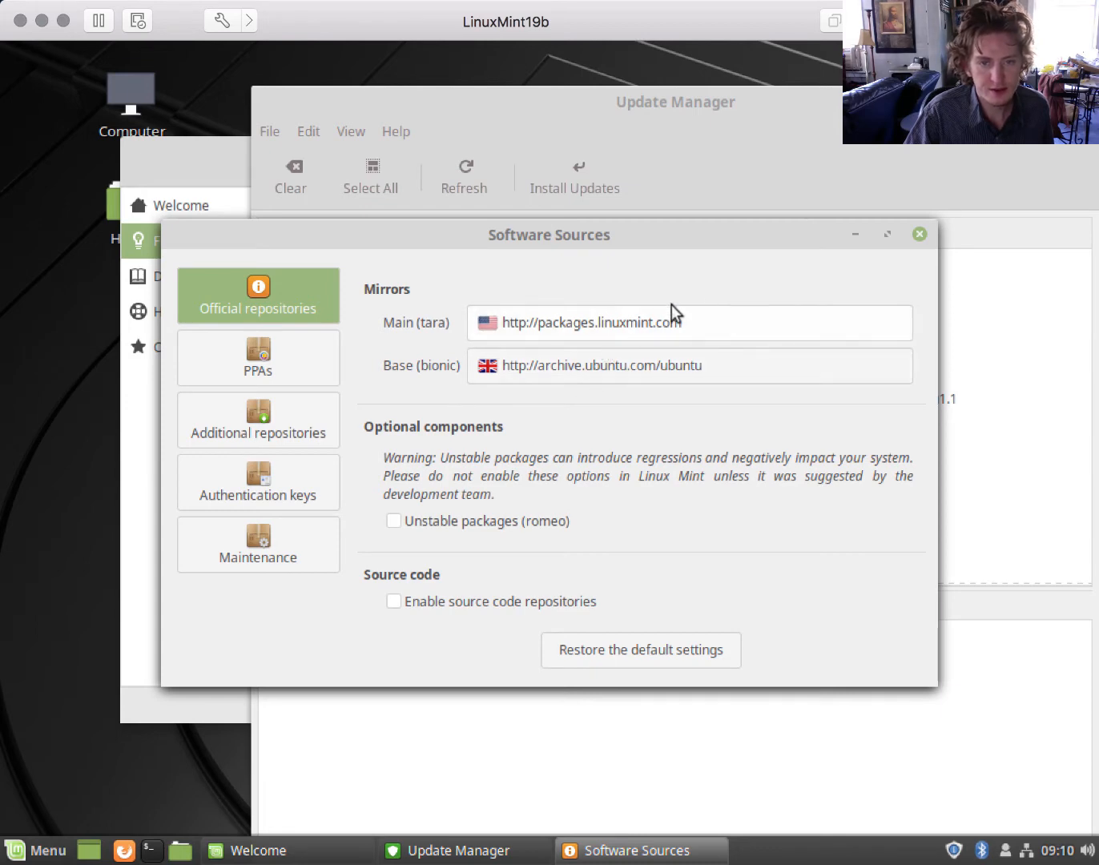
click(746, 325)
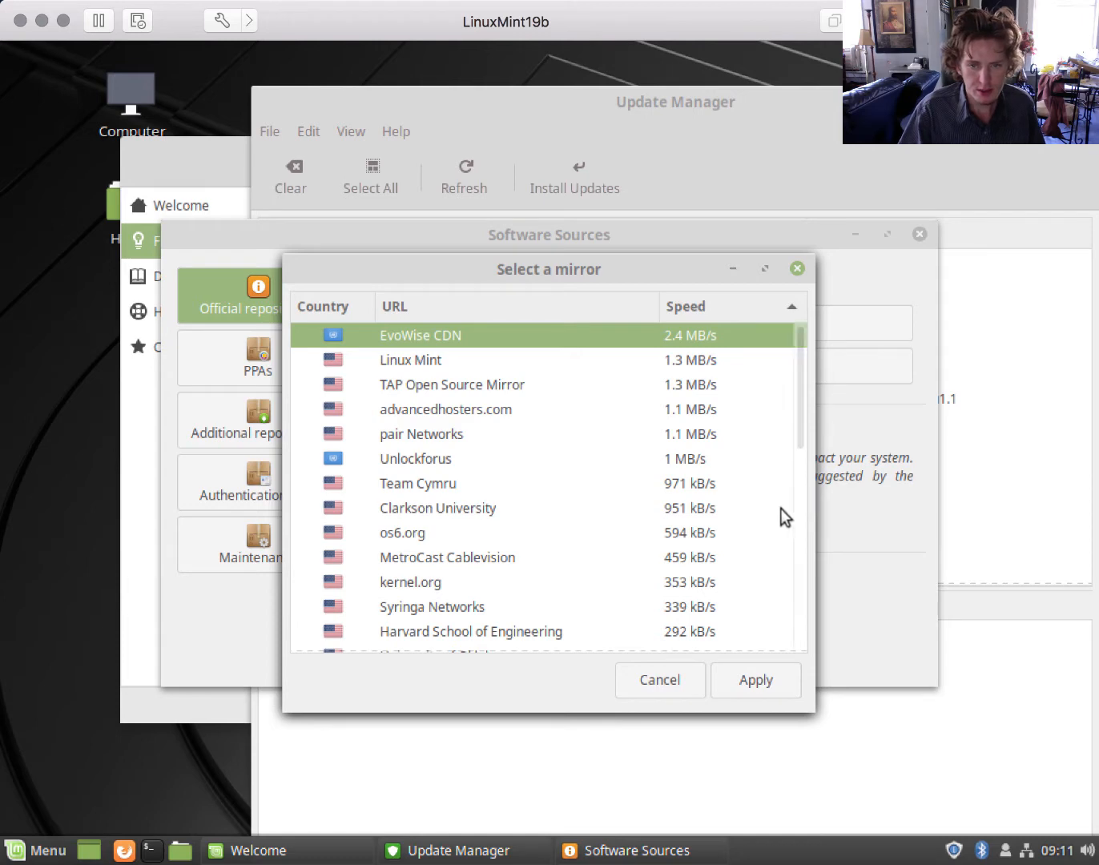
click(730, 676)
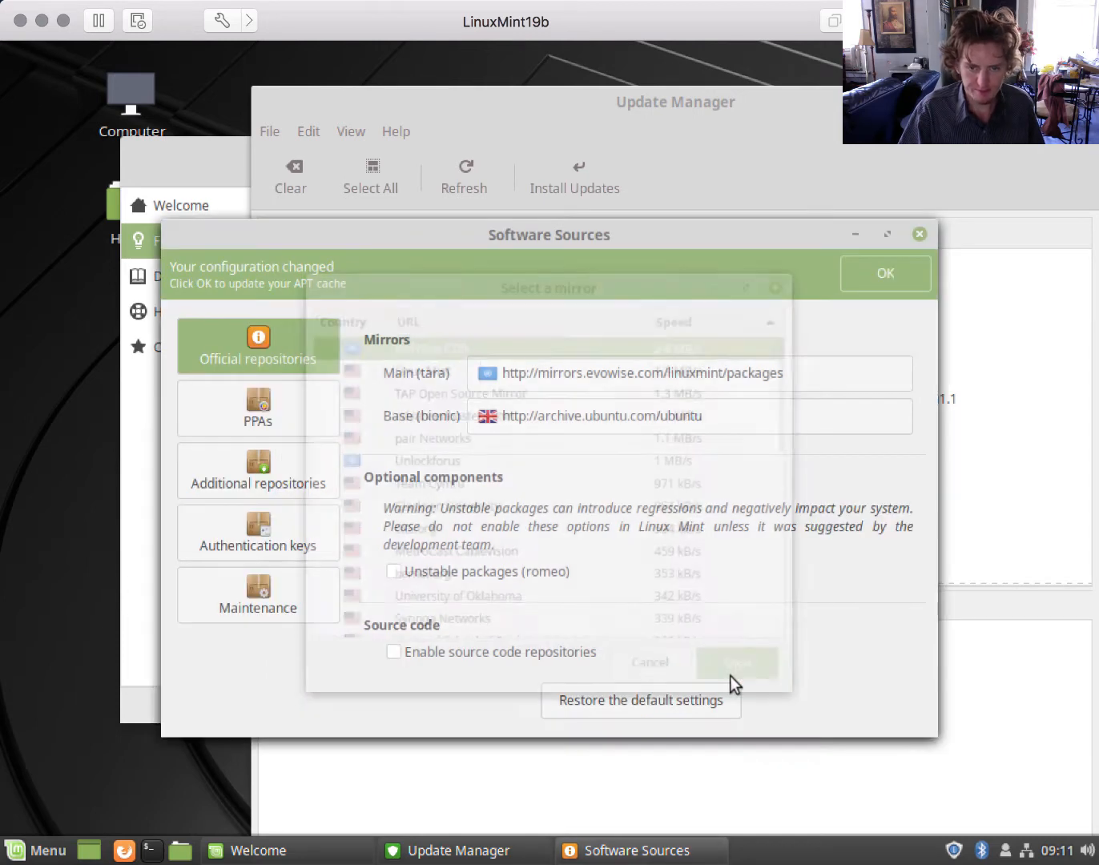
click(688, 418)
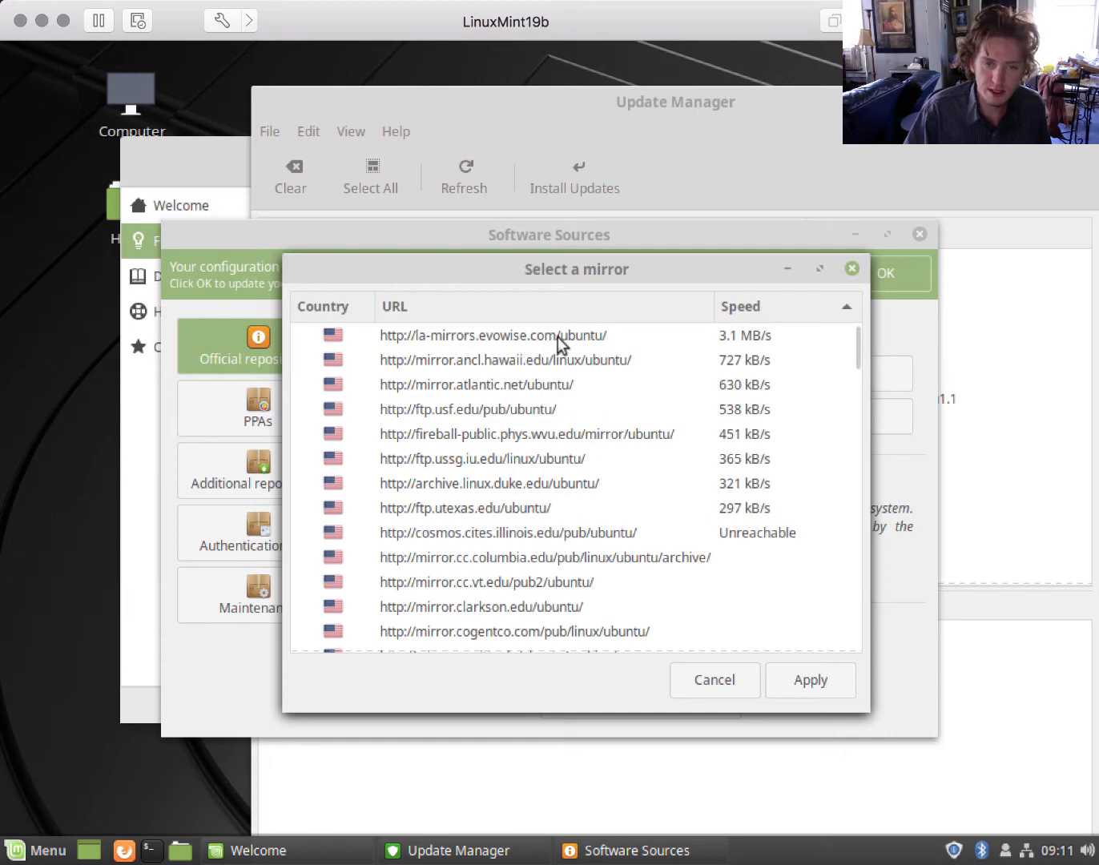
click(727, 337)
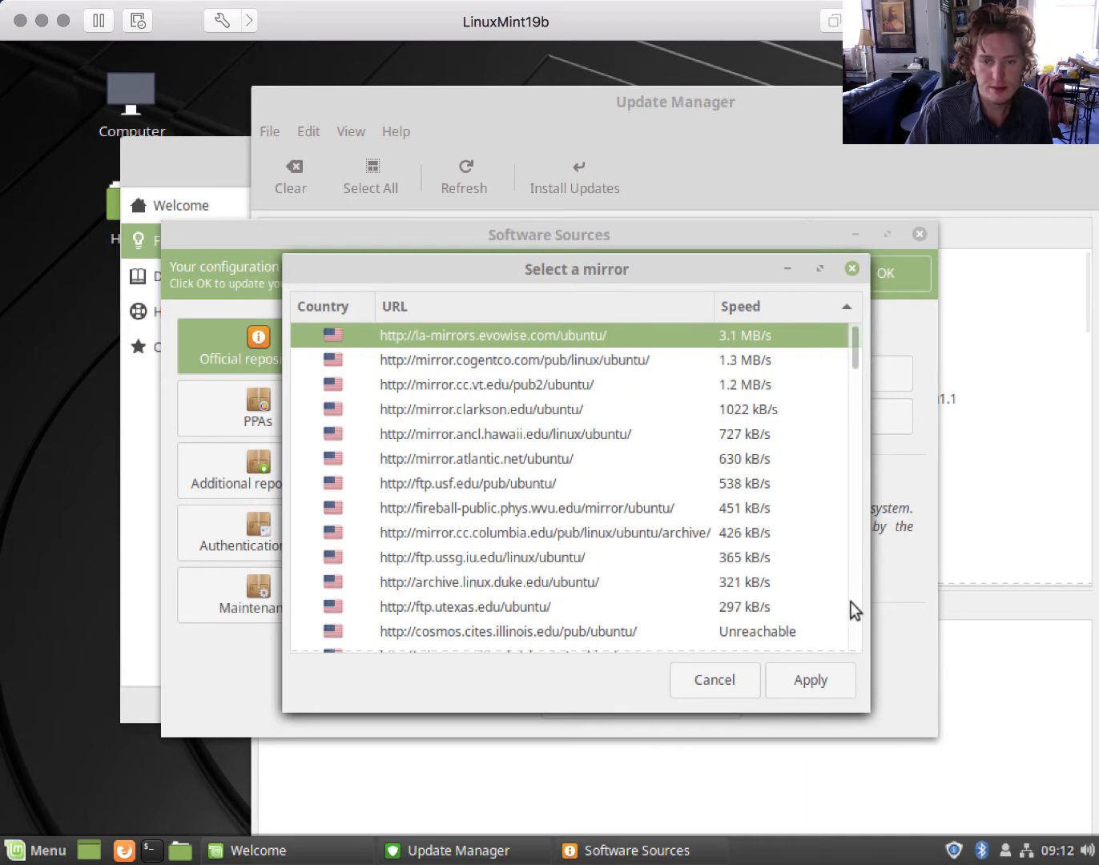
click(831, 685)
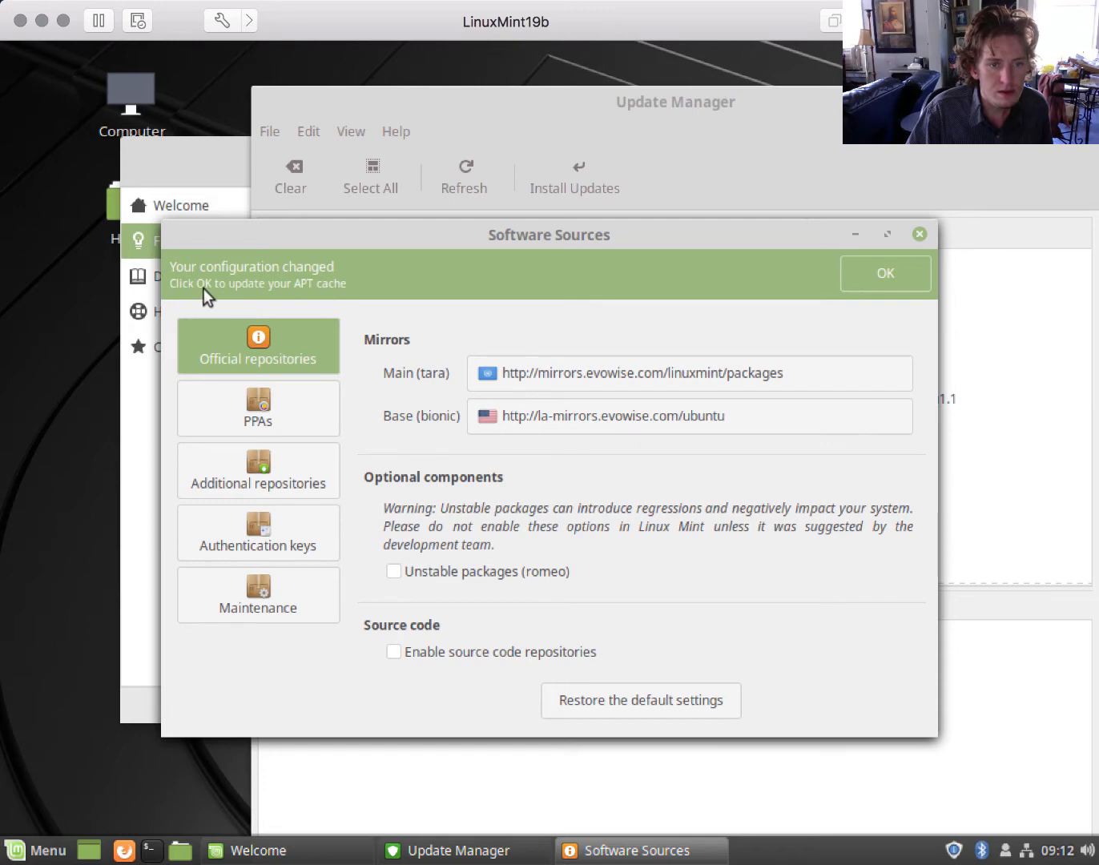
Update the APT cache for the changed mirrors, close Software Sources and look through the update list.
click(911, 275)
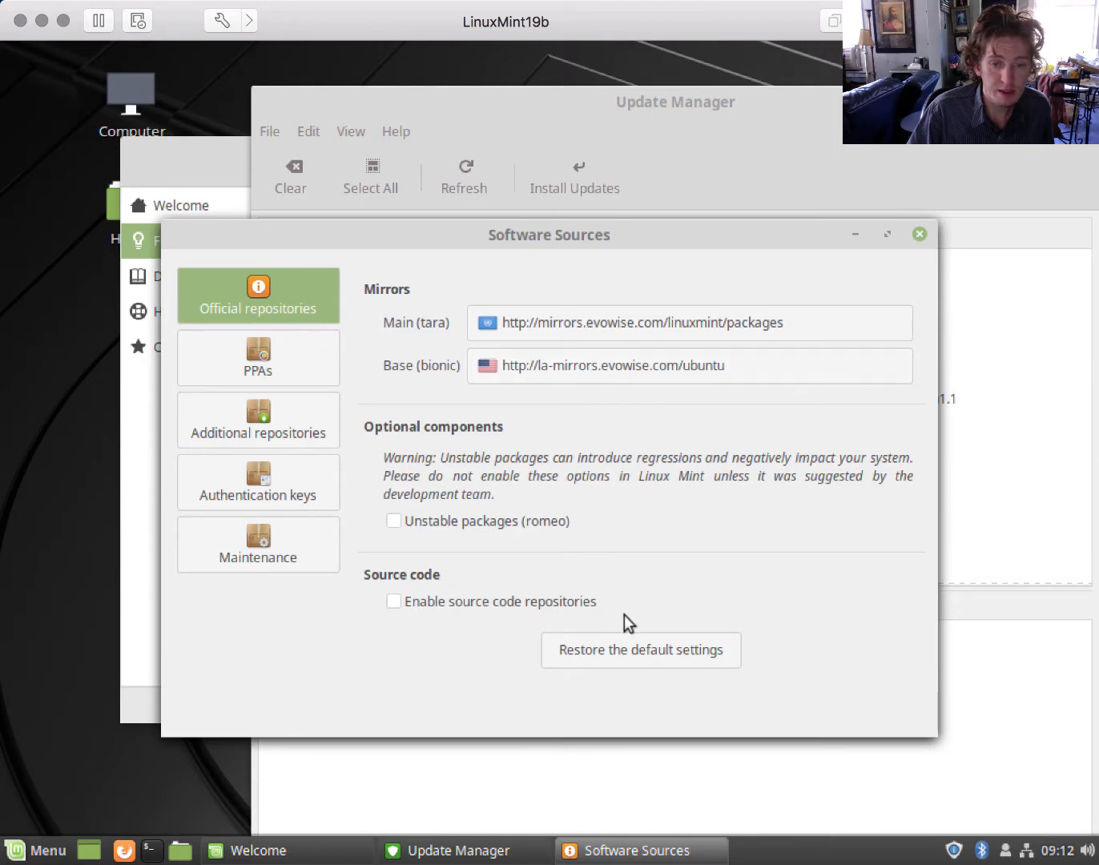
click(919, 234)
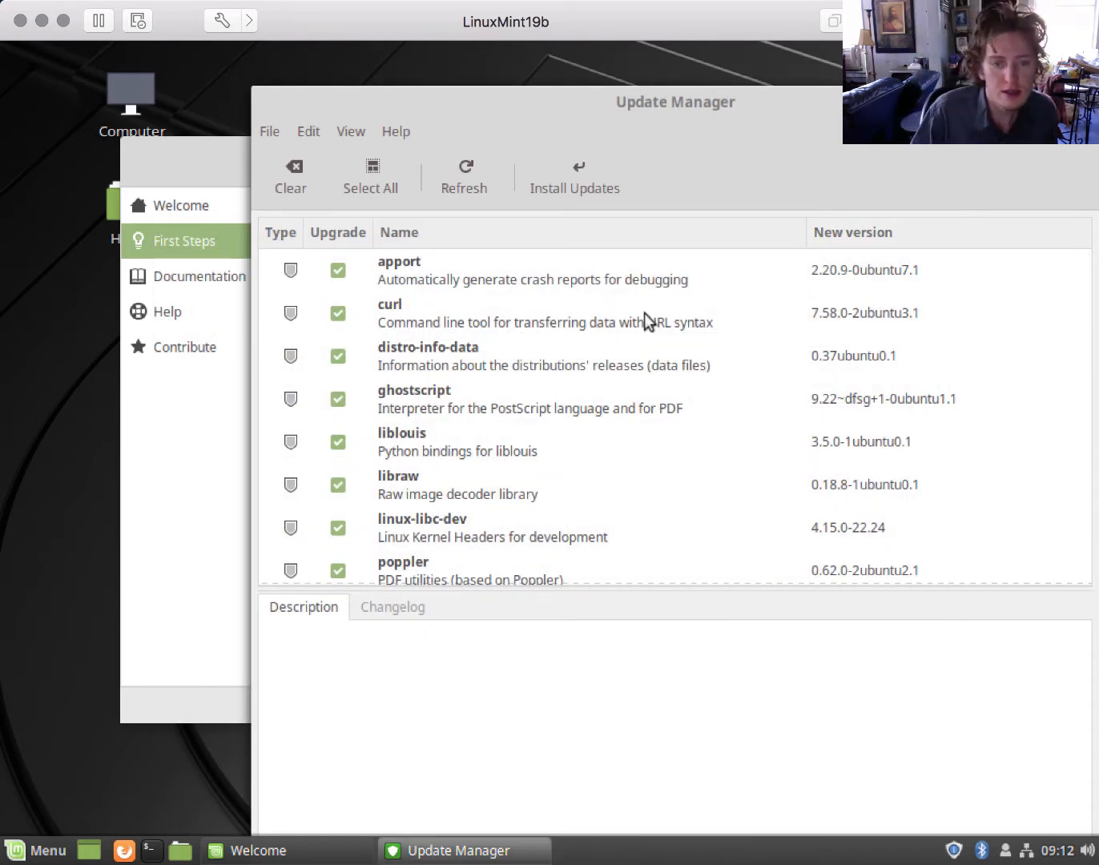
scroll(625, 389, down, 10)
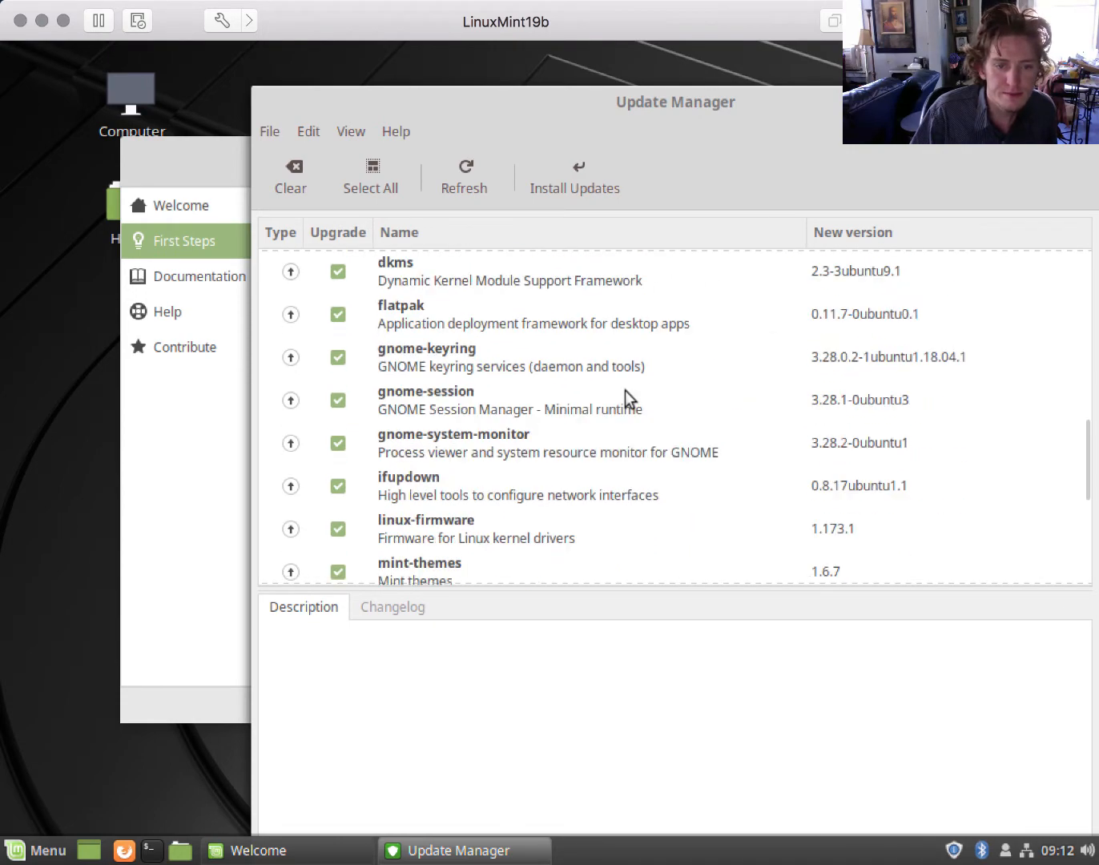
Review the list of selected updates and read the description of the Linux kernel 4.15.0.22.23 update.
scroll(625, 389, down, 7)
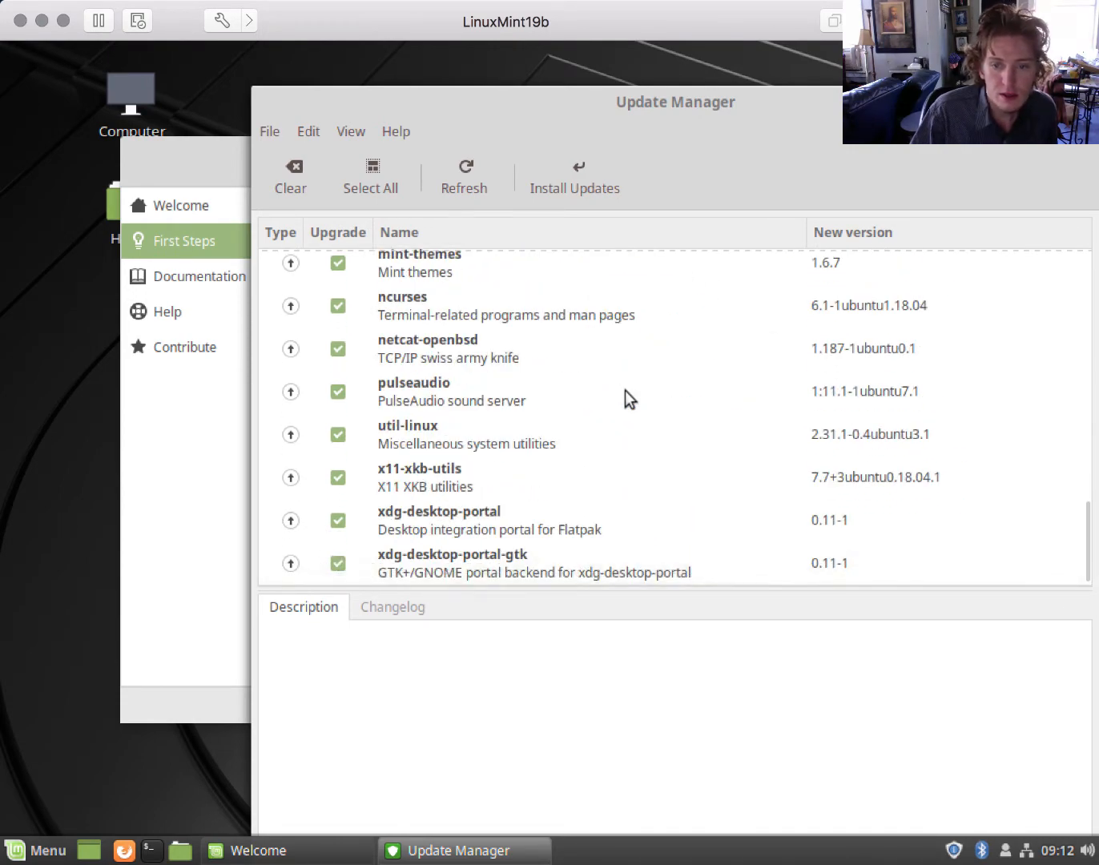
scroll(625, 390, up, 8)
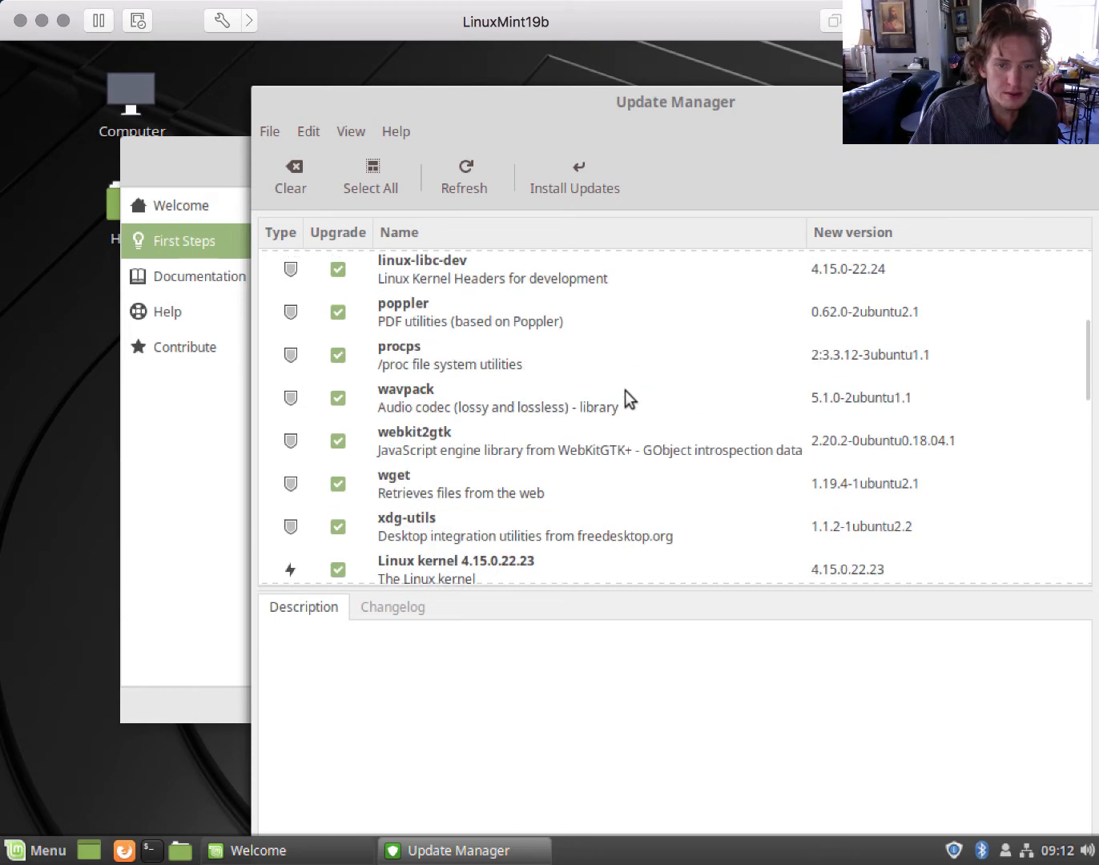
scroll(626, 391, down, 3)
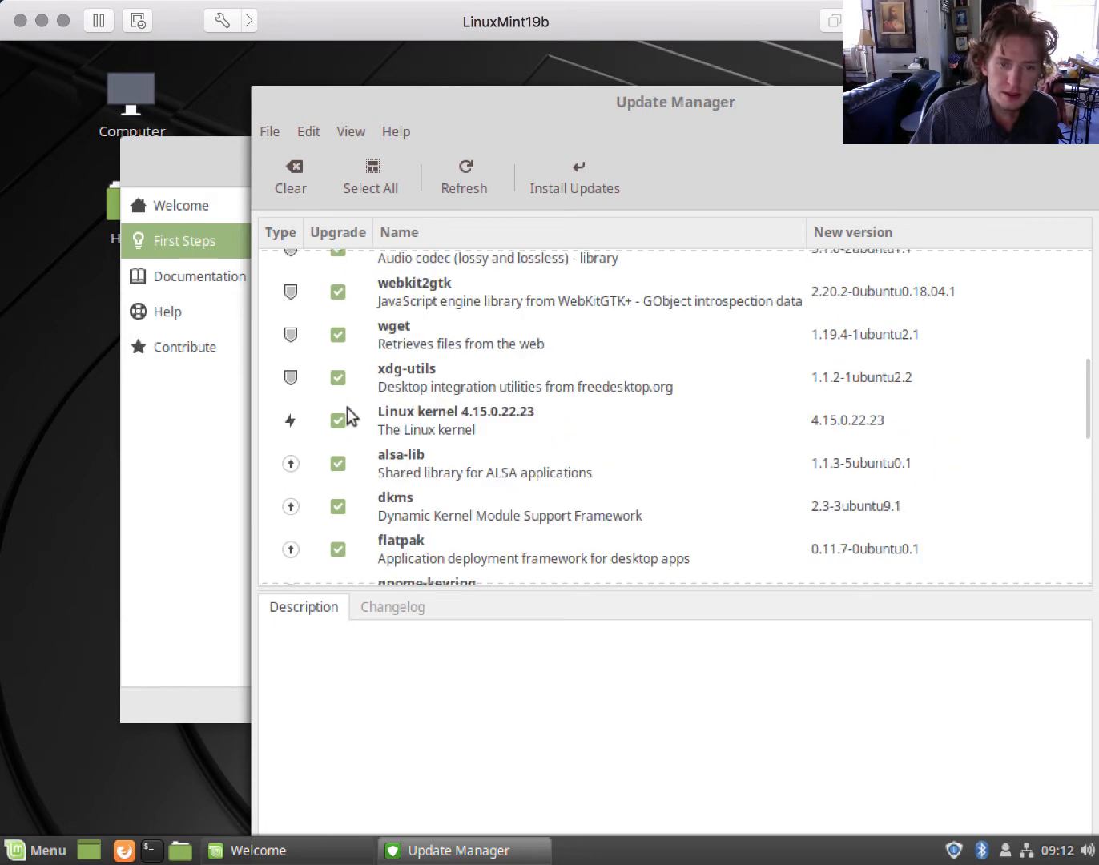
click(720, 421)
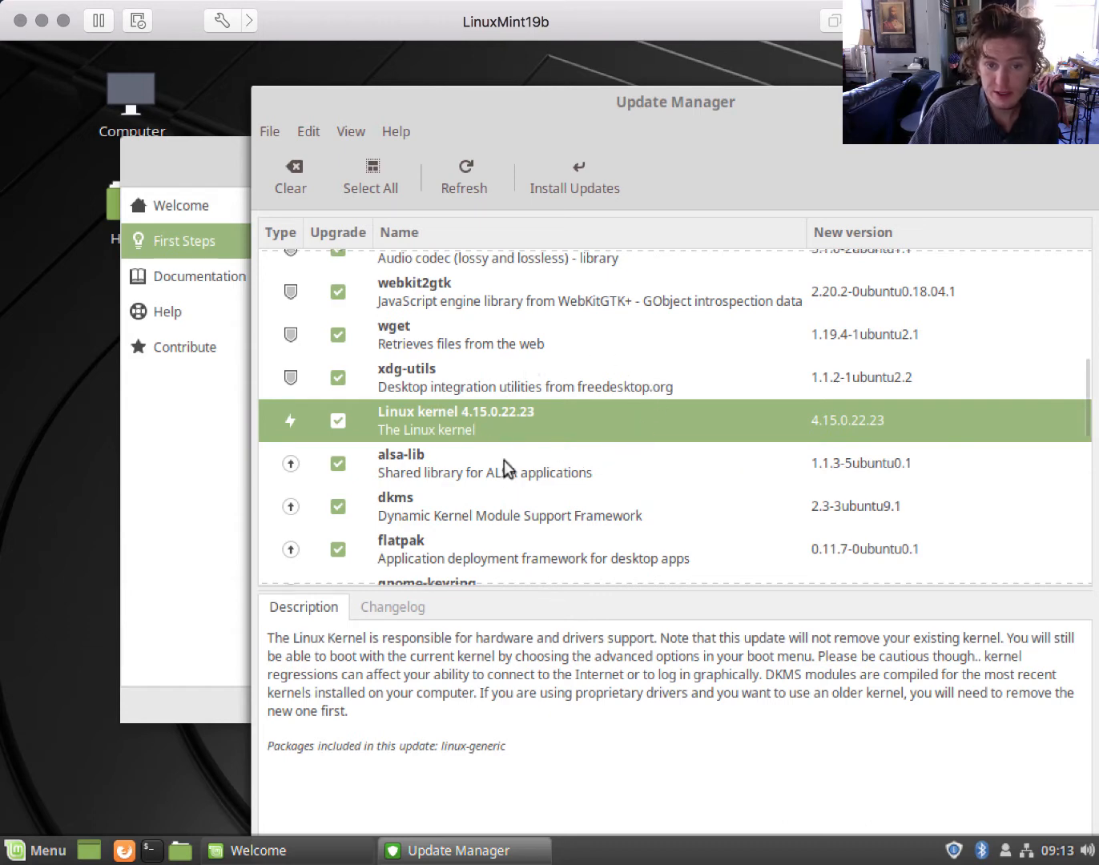
scroll(602, 477, down, 5)
scroll(605, 469, up, 7)
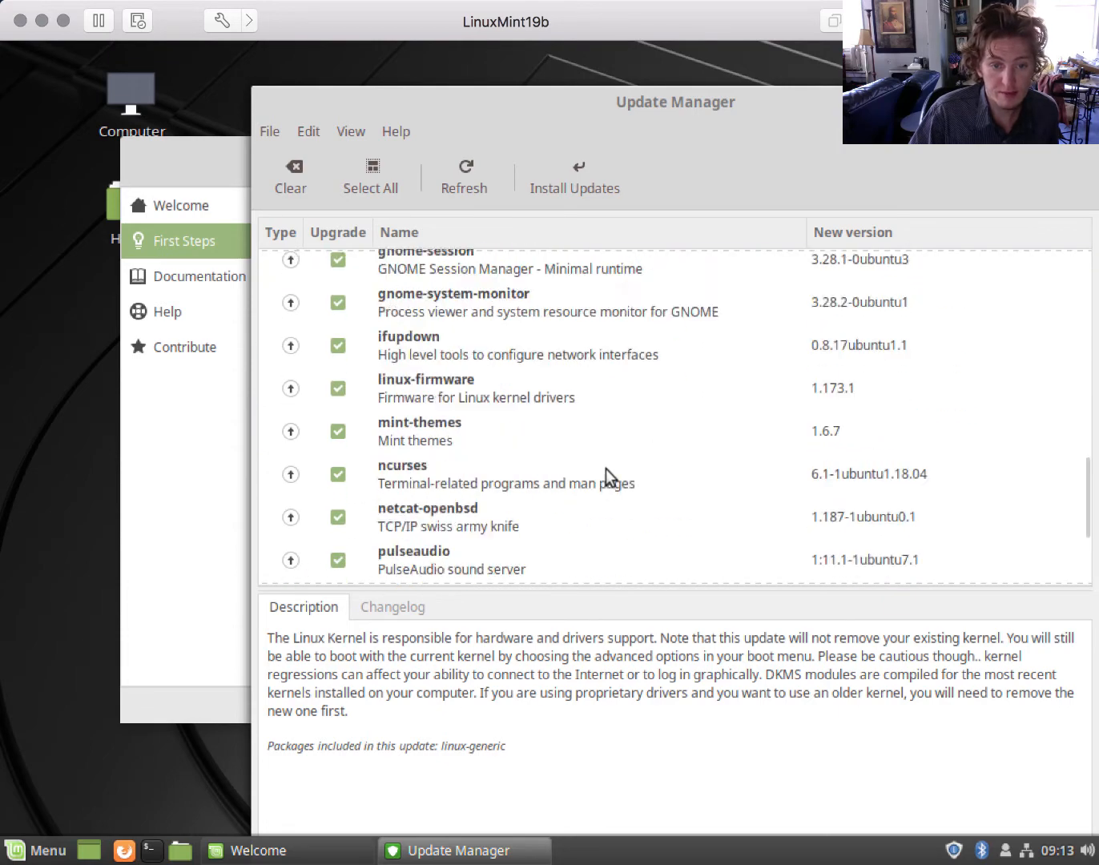
scroll(606, 466, up, 3)
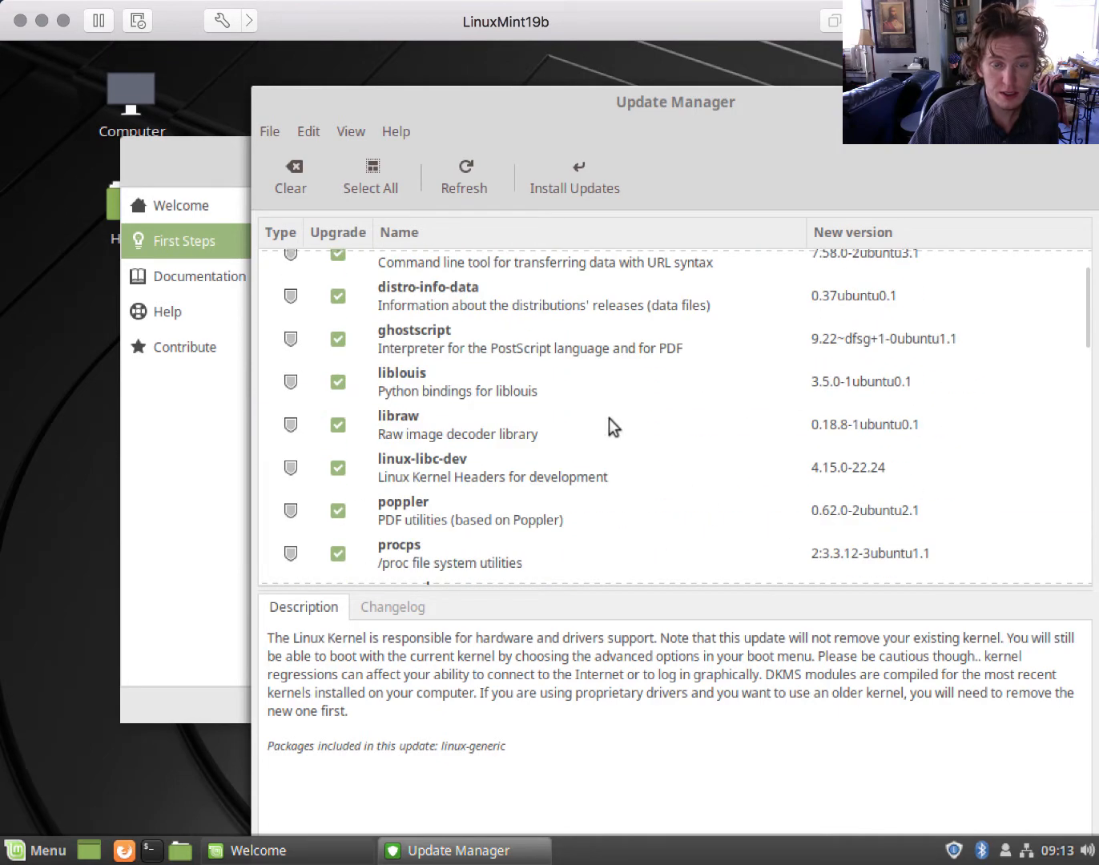
Install all selected updates, accept the additional kernel packages and authenticate with the account password.
click(580, 181)
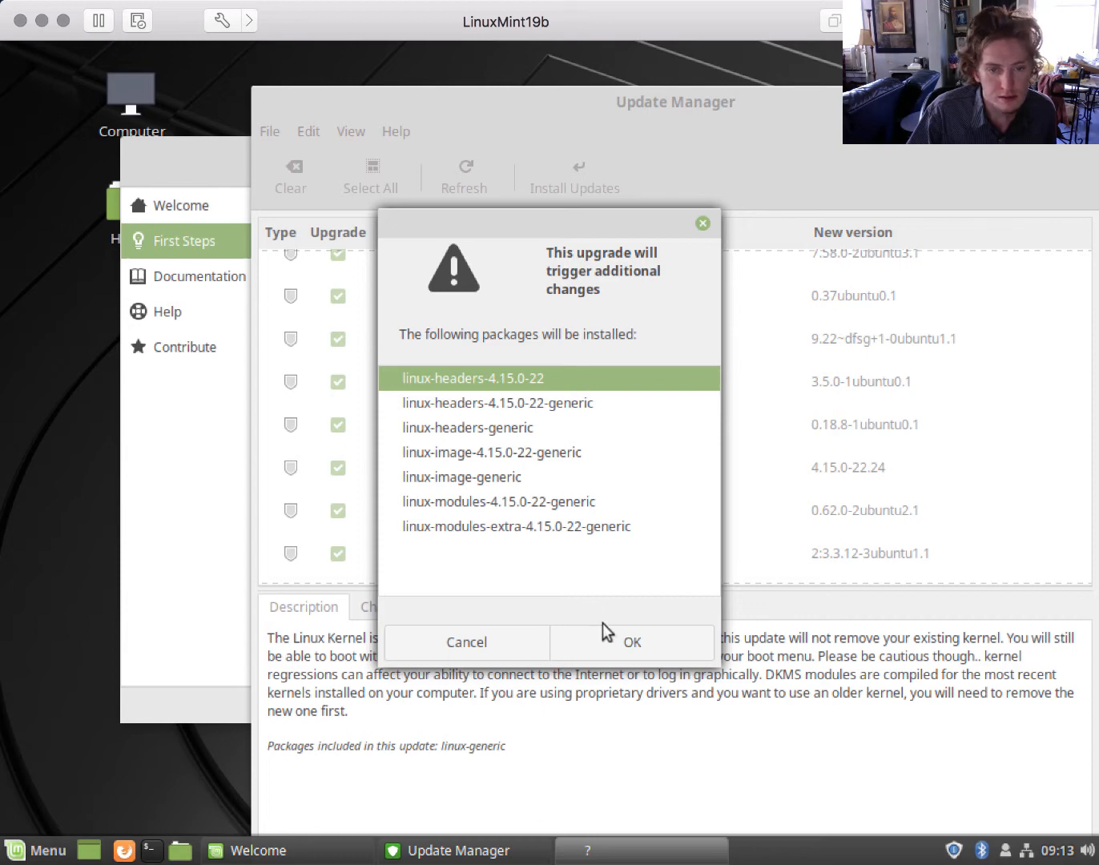
click(623, 641)
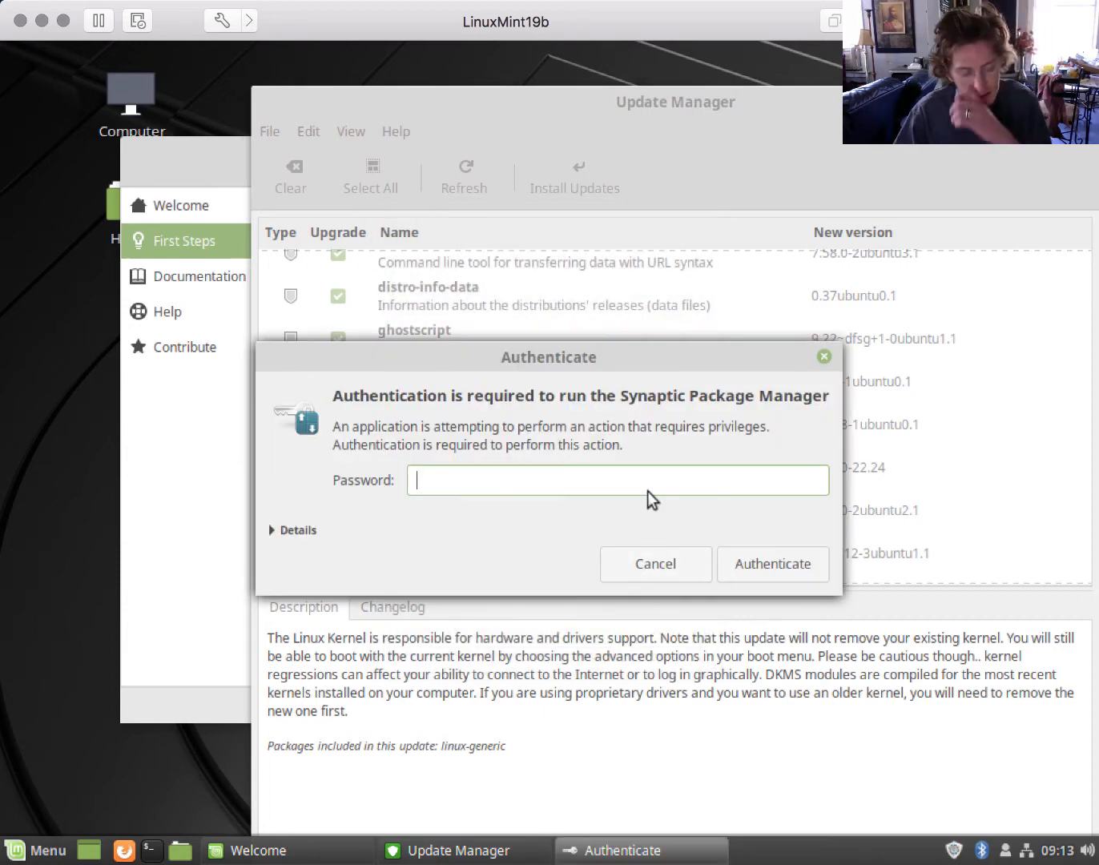
text(•••••)
key(Return)
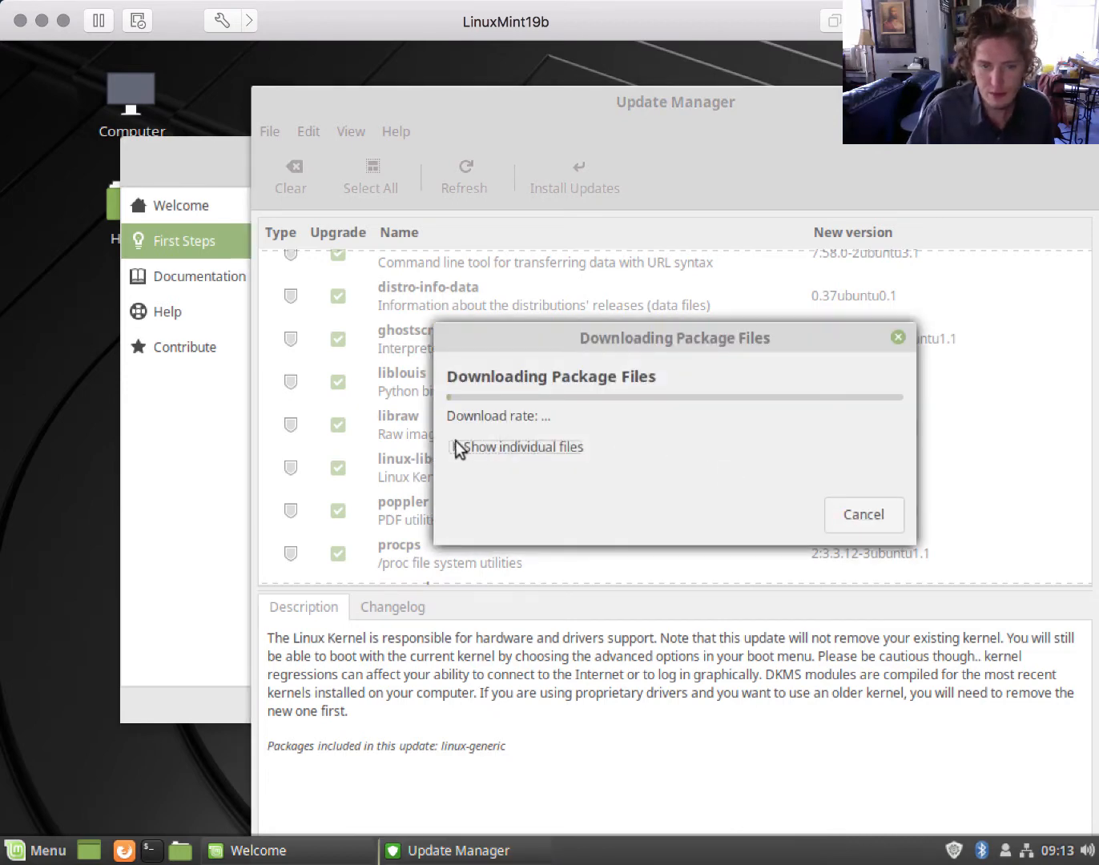
Show the individual files during the package download and the details of the installation, repositioning the progress windows.
click(458, 446)
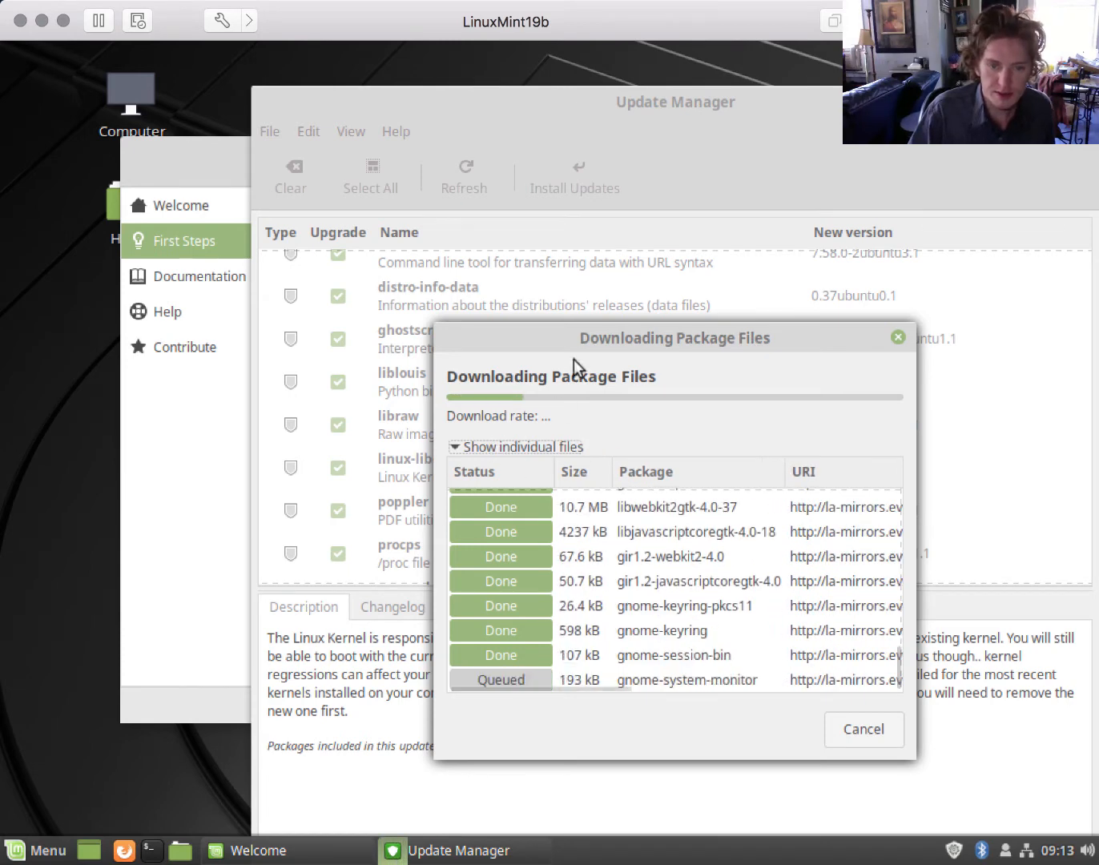
drag(649, 333, 563, 144)
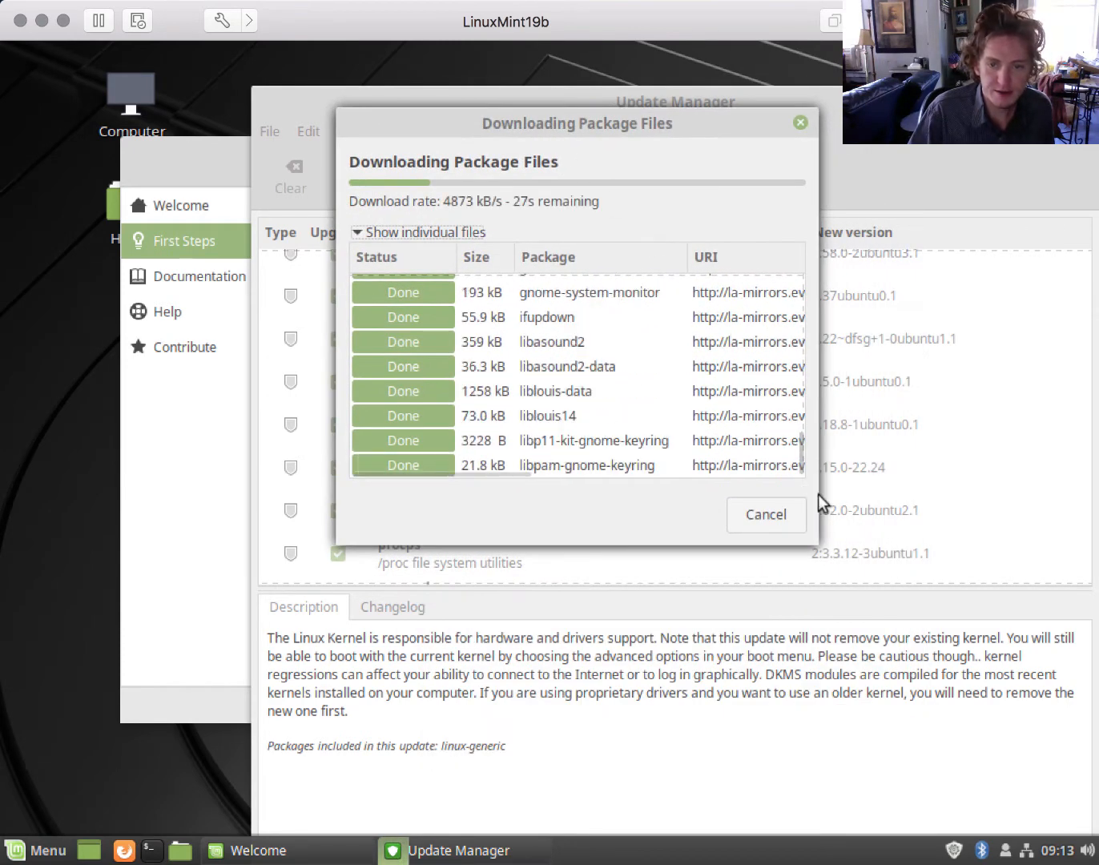
drag(872, 574, 1055, 666)
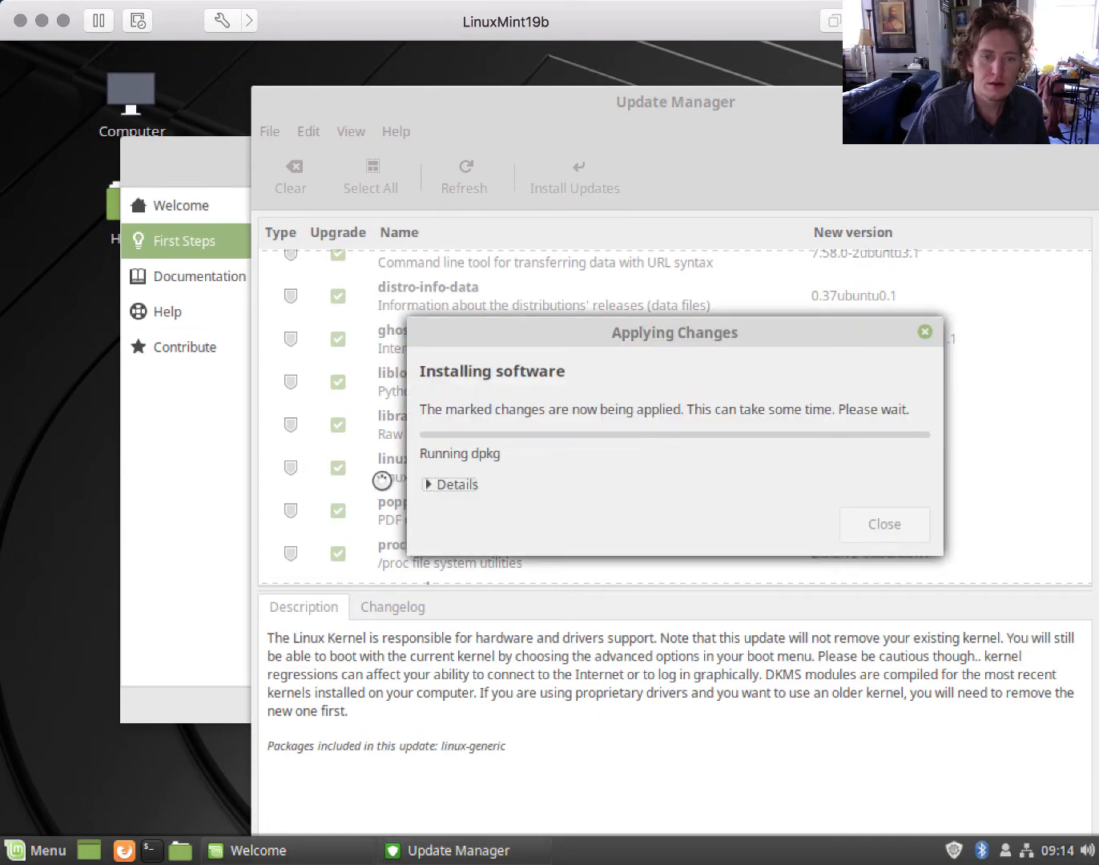
click(427, 485)
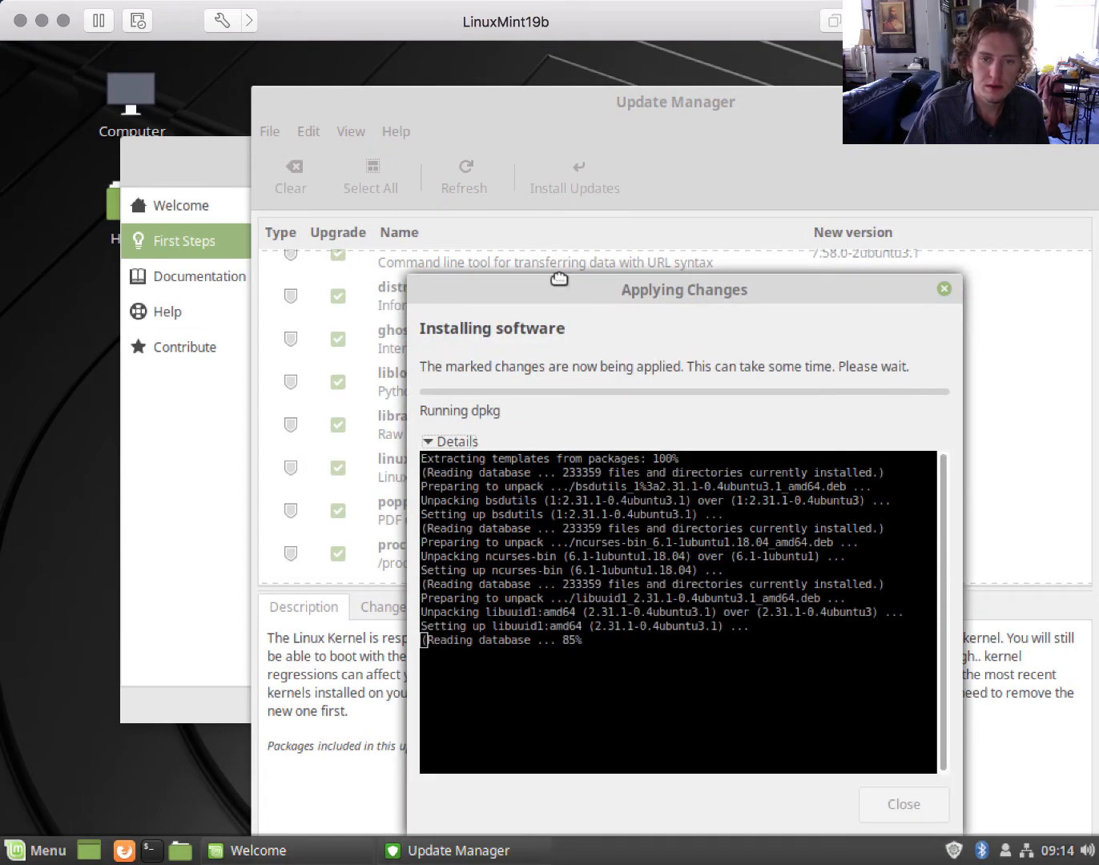
drag(559, 279, 352, 164)
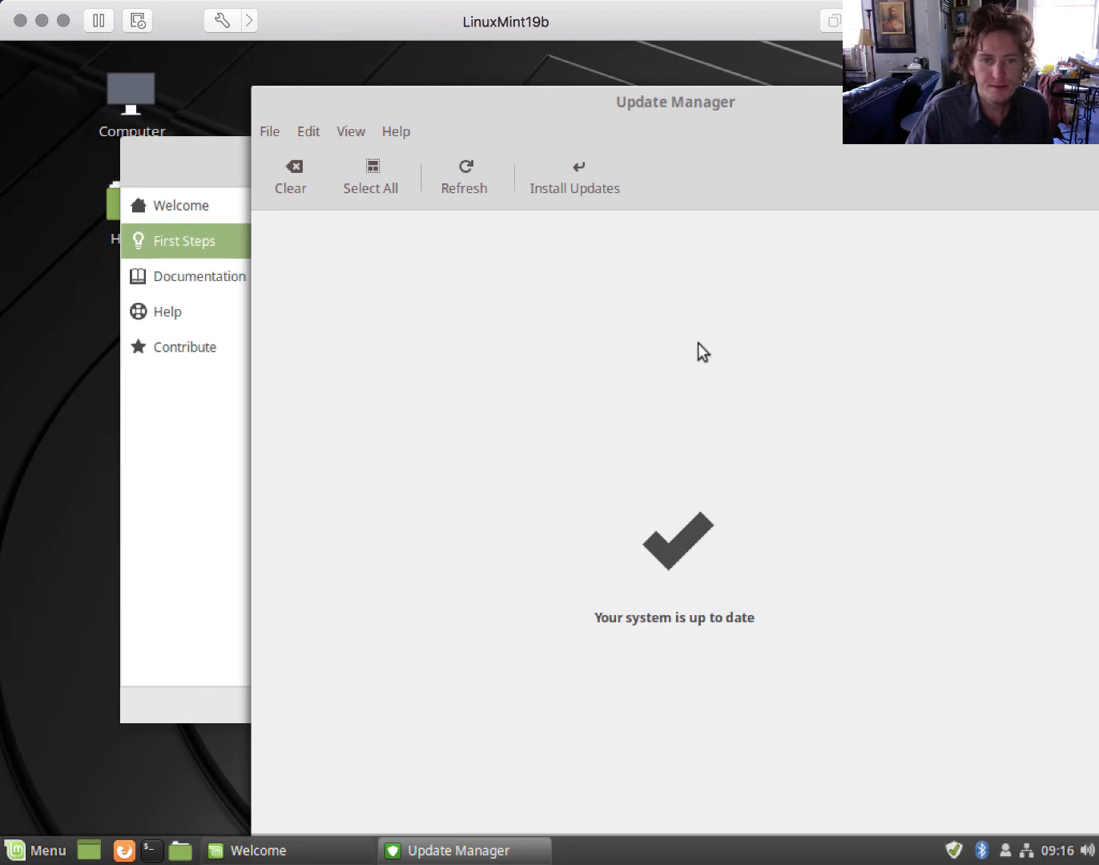
Refresh the list of available updates and close Update Manager.
click(463, 184)
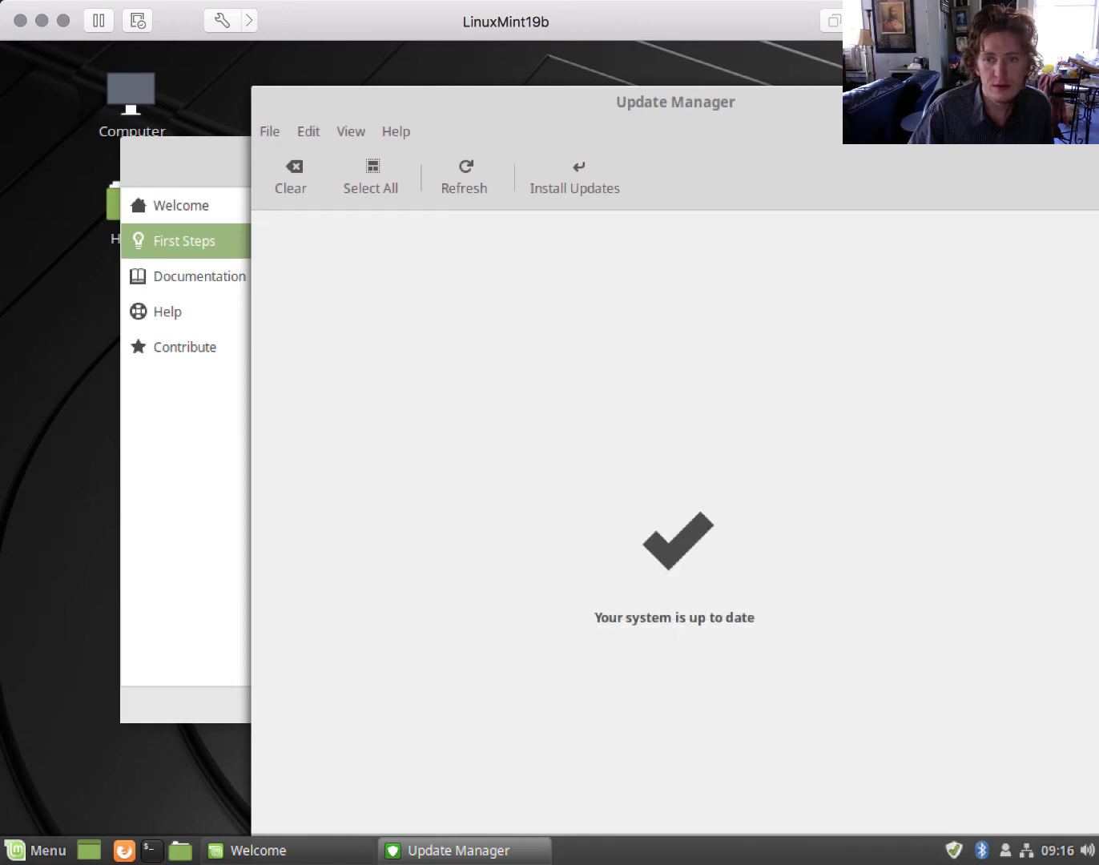
click(1077, 102)
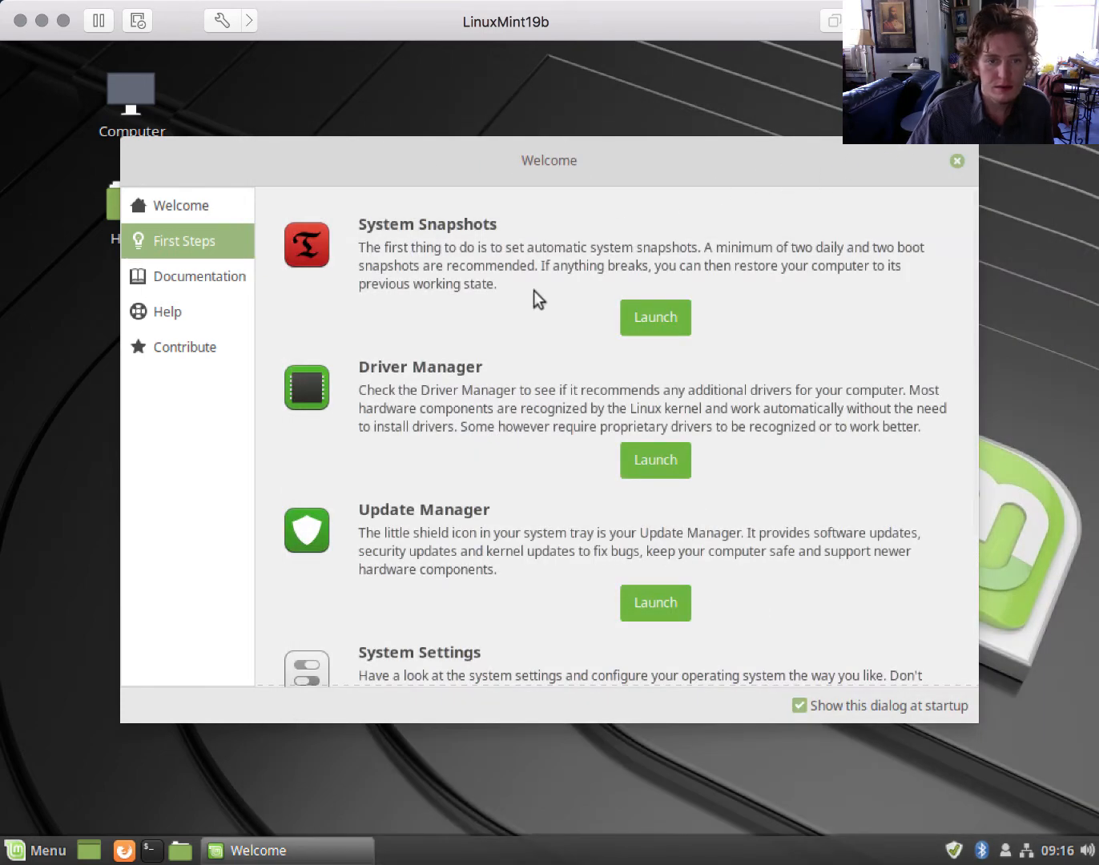
Launch System Settings from the First Steps page and look through its Appearance, Preferences, Hardware and Administration categories.
scroll(520, 568, down, 5)
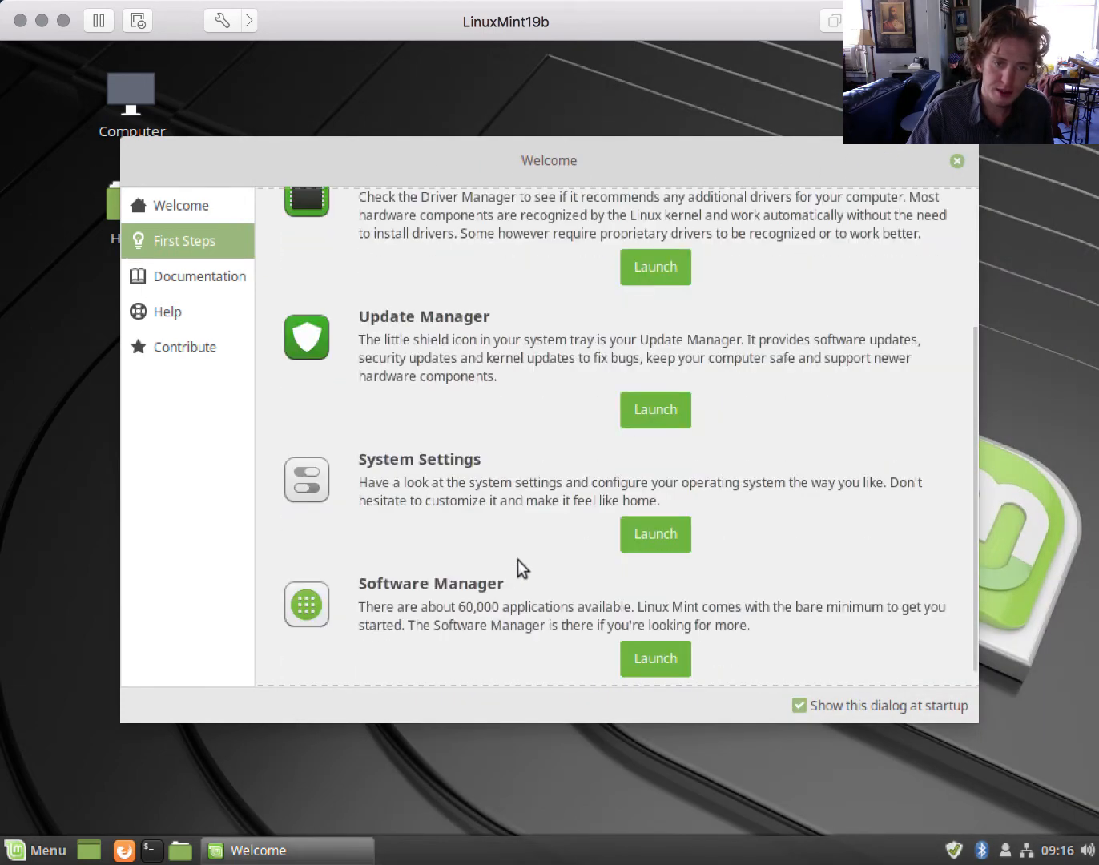
click(665, 535)
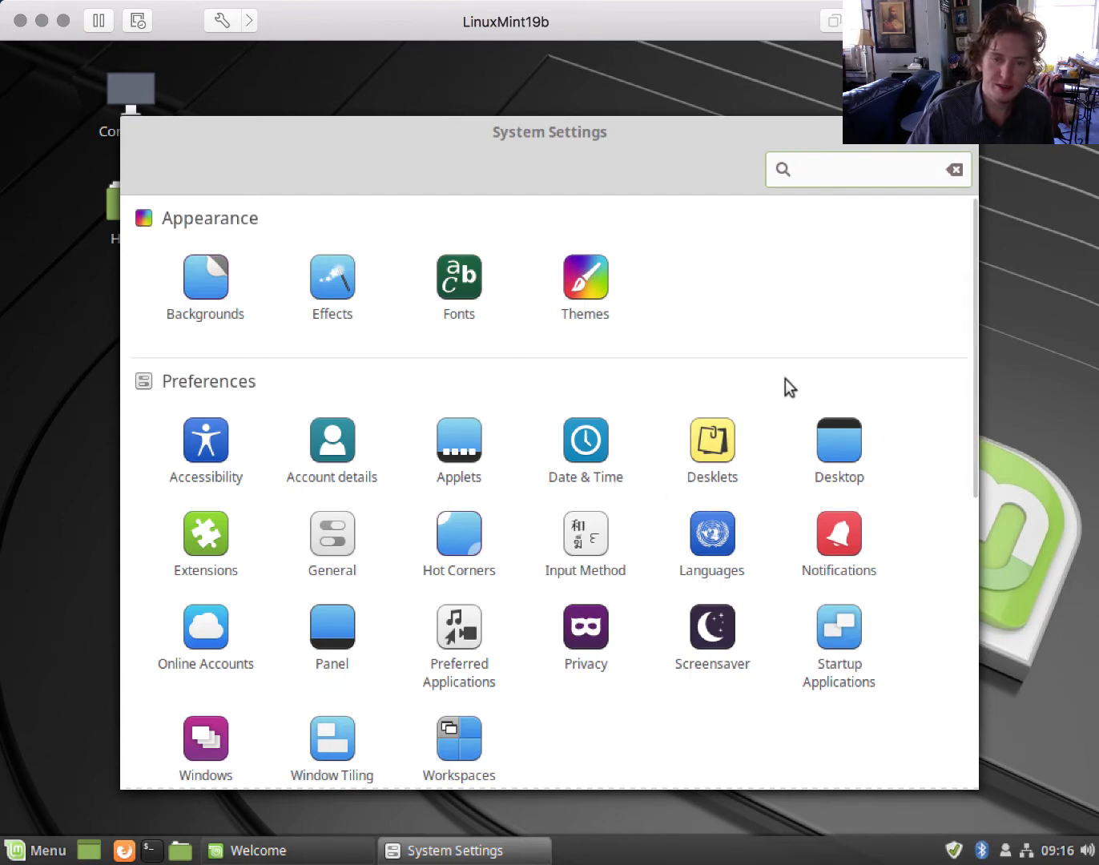
scroll(855, 364, down, 5)
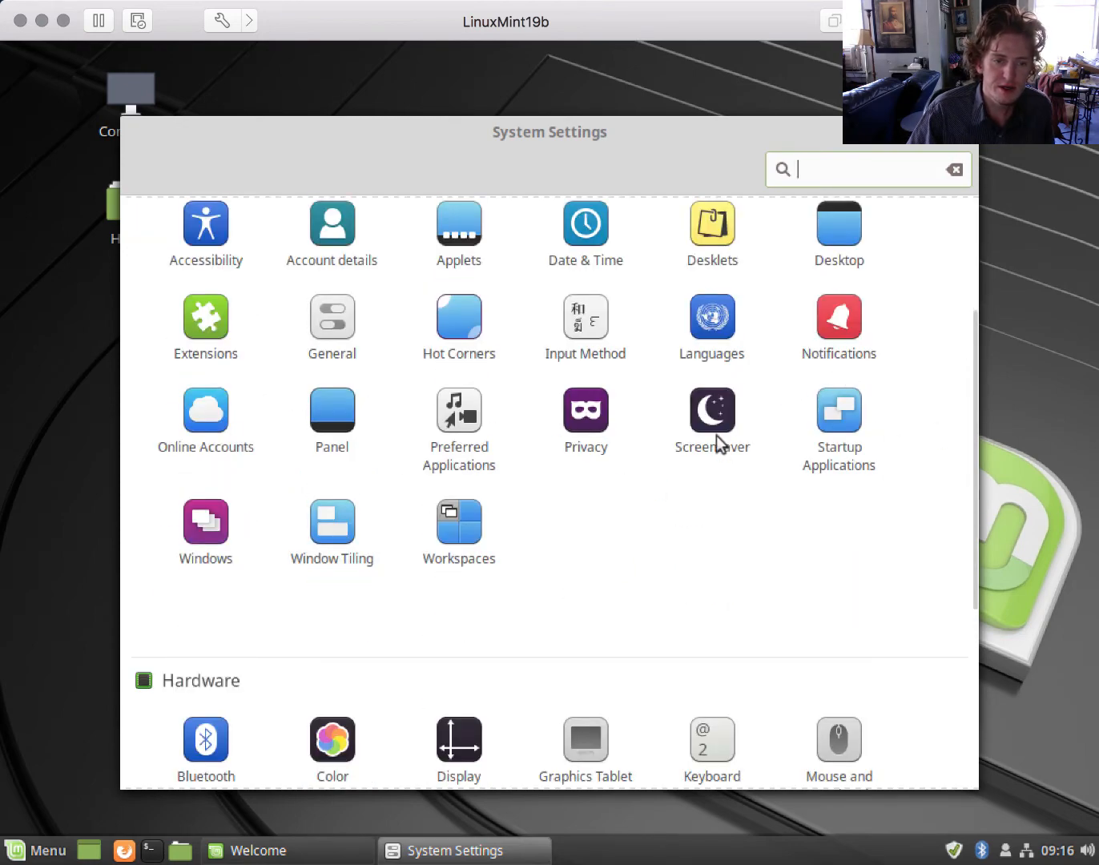
scroll(697, 509, down, 8)
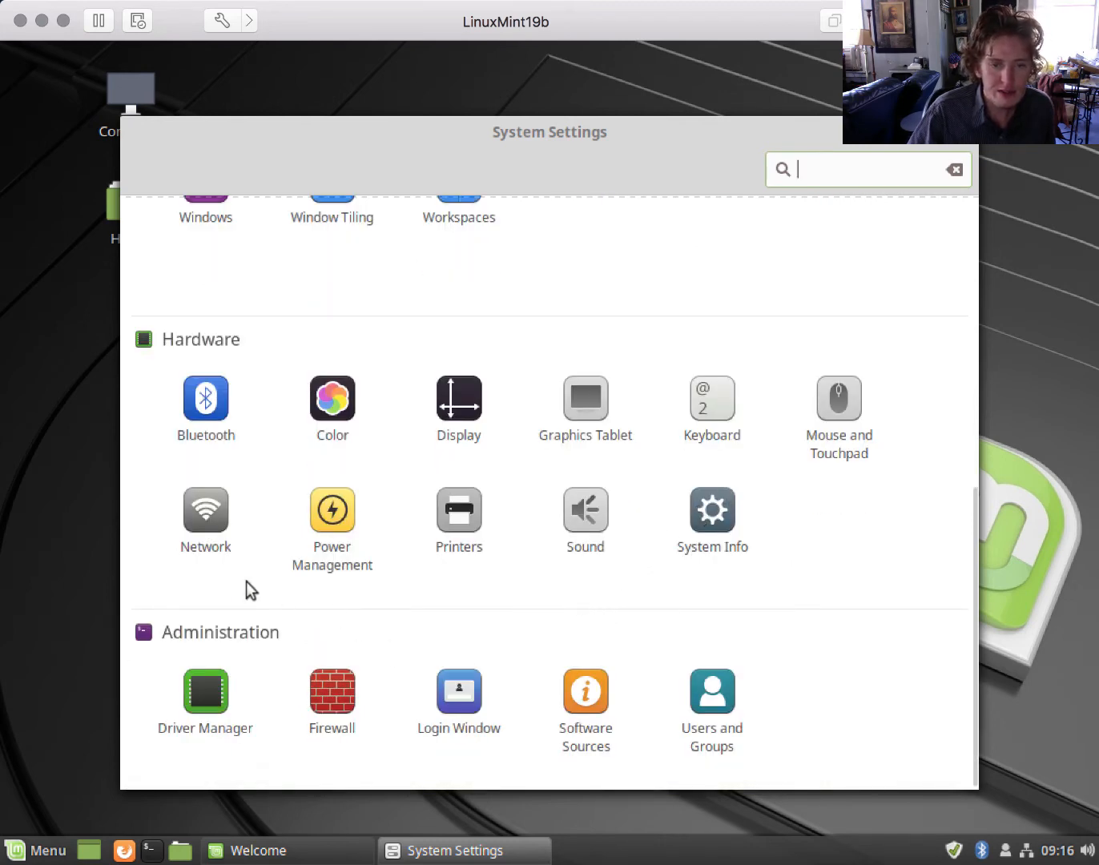
scroll(704, 539, up, 4)
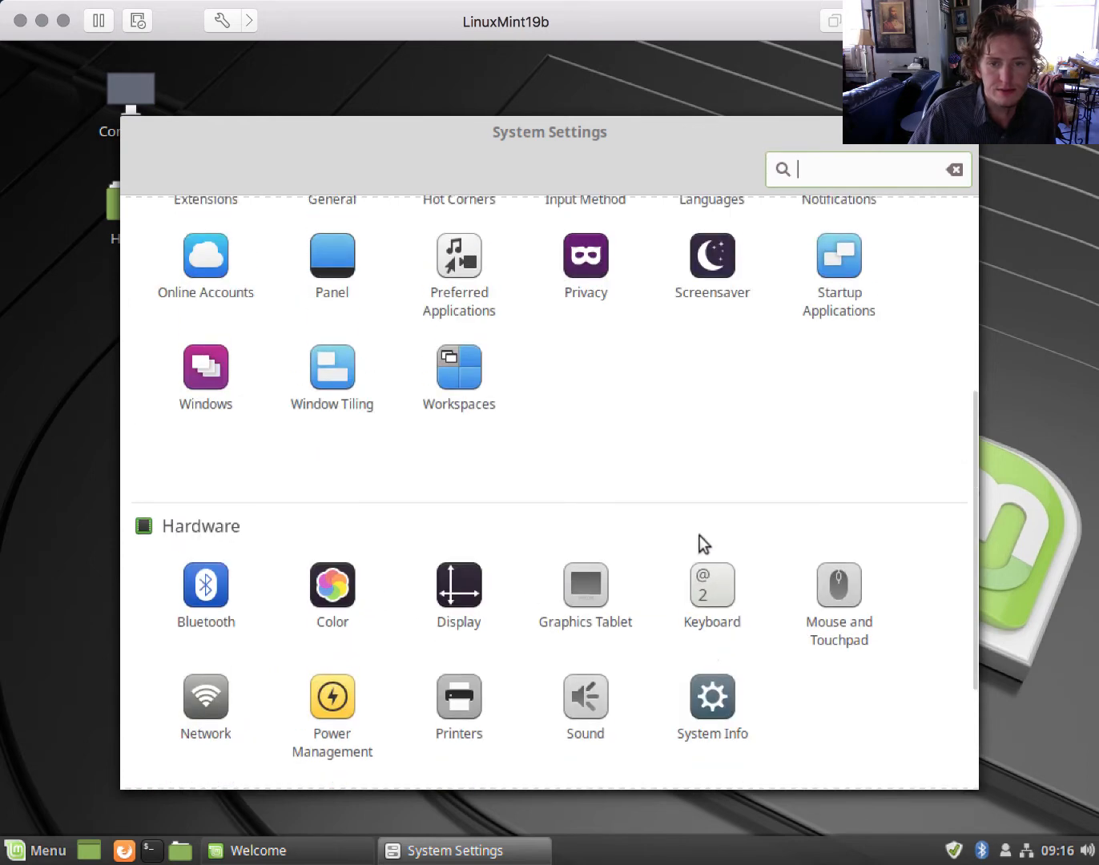
scroll(699, 537, up, 4)
scroll(696, 541, up, 3)
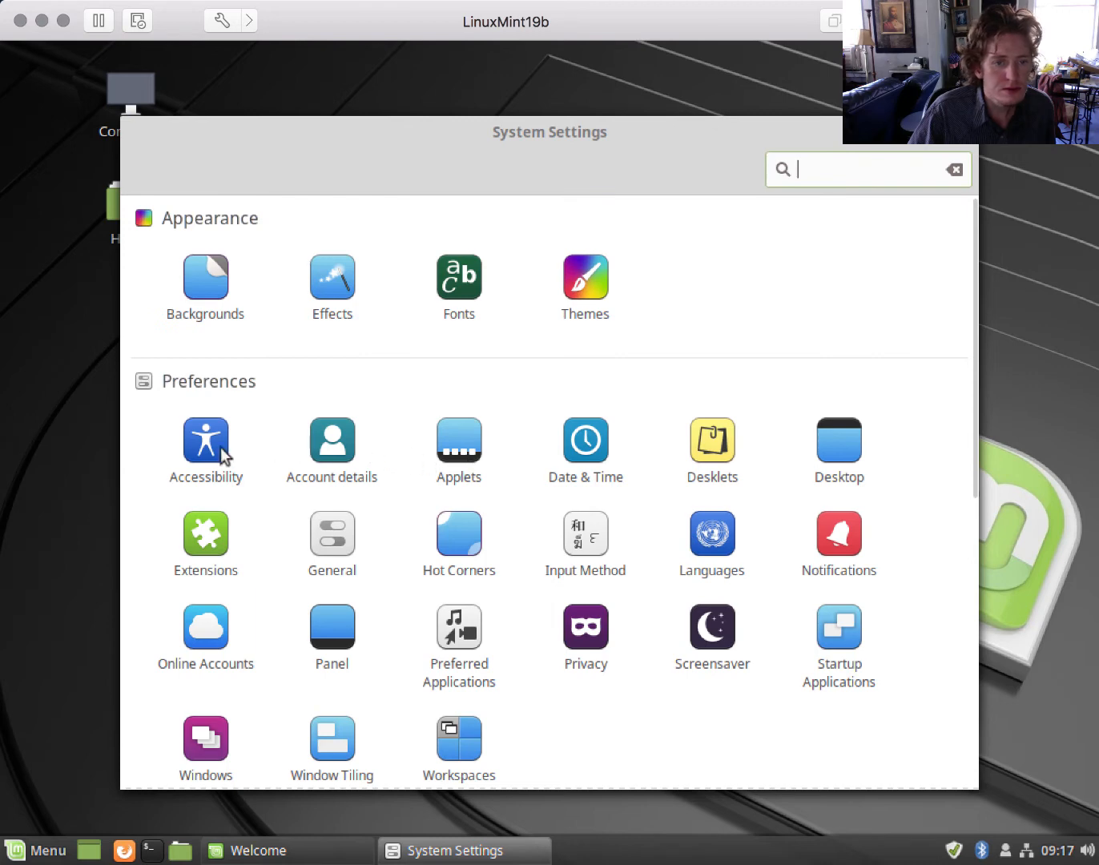
Set the desktop background to the bright green Linux Mint image and move the windows around to view it.
click(208, 277)
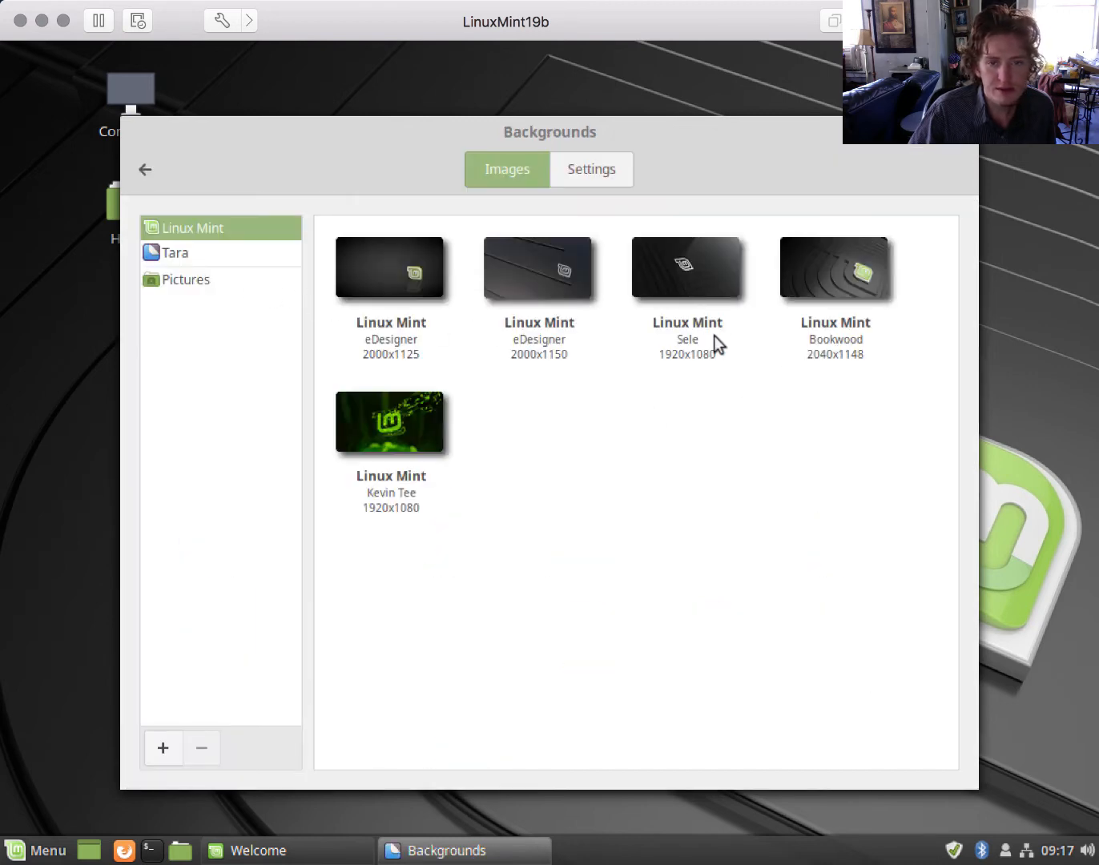
click(400, 431)
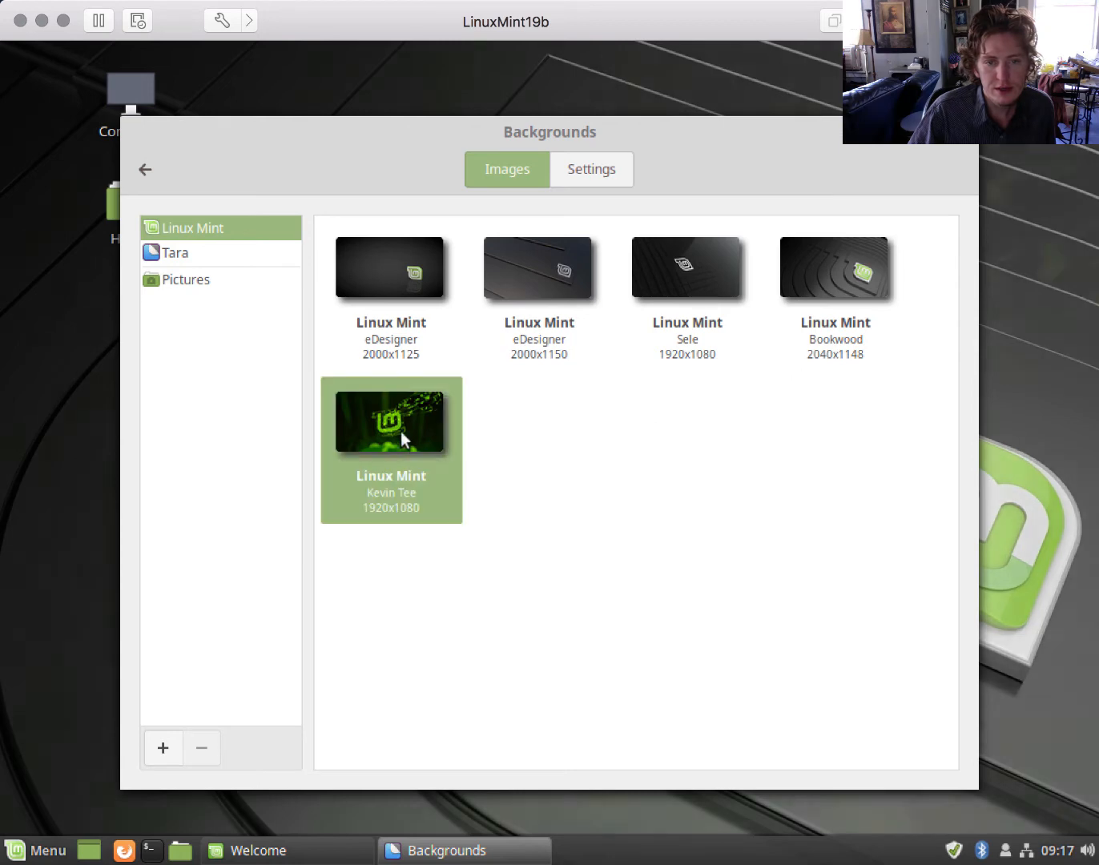
drag(676, 146, 648, 346)
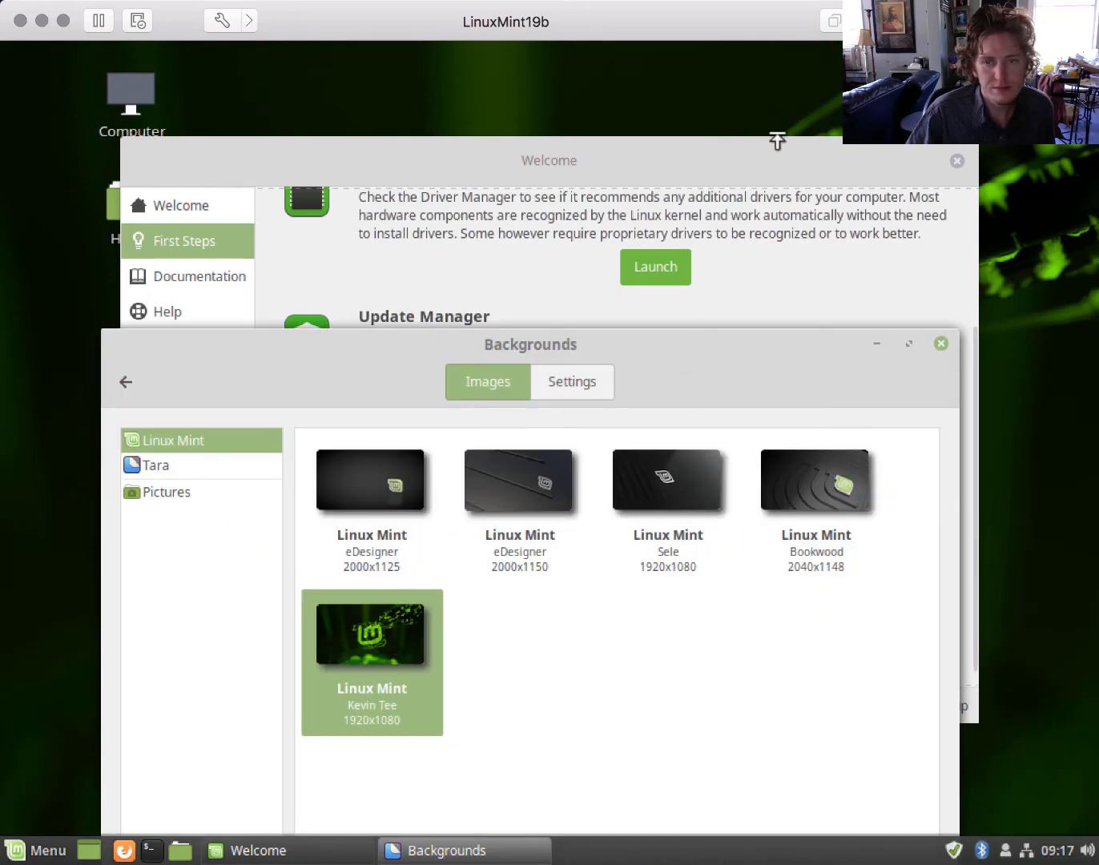
drag(775, 143, 762, 196)
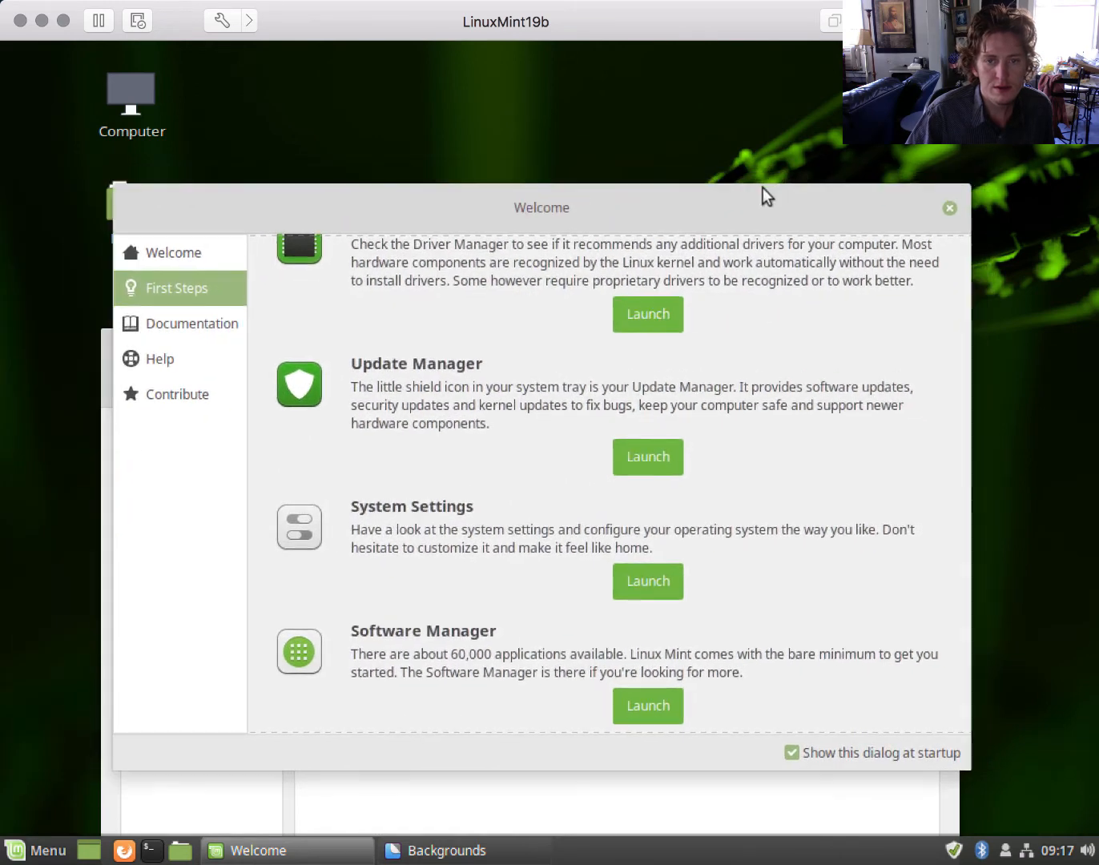
click(628, 795)
drag(562, 346, 619, 130)
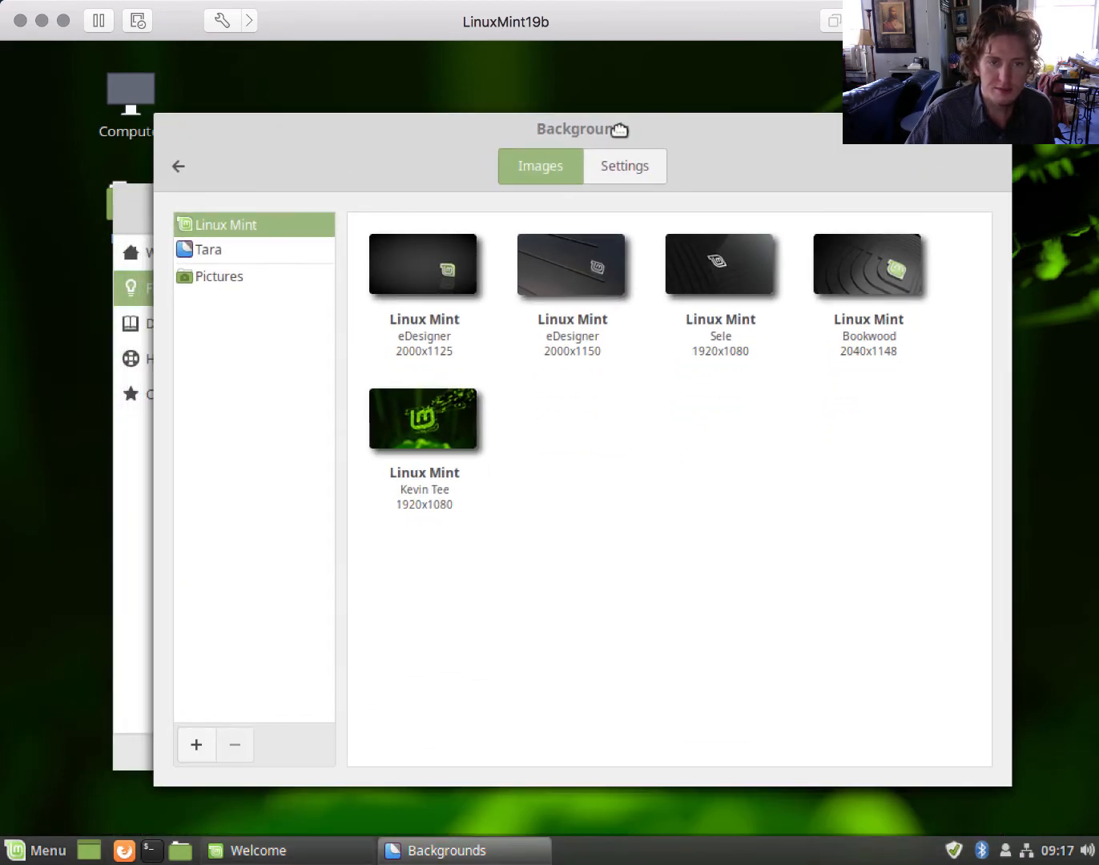
Look through the Tara and Pictures background collections and the background settings, then return to the System Settings overview.
click(268, 250)
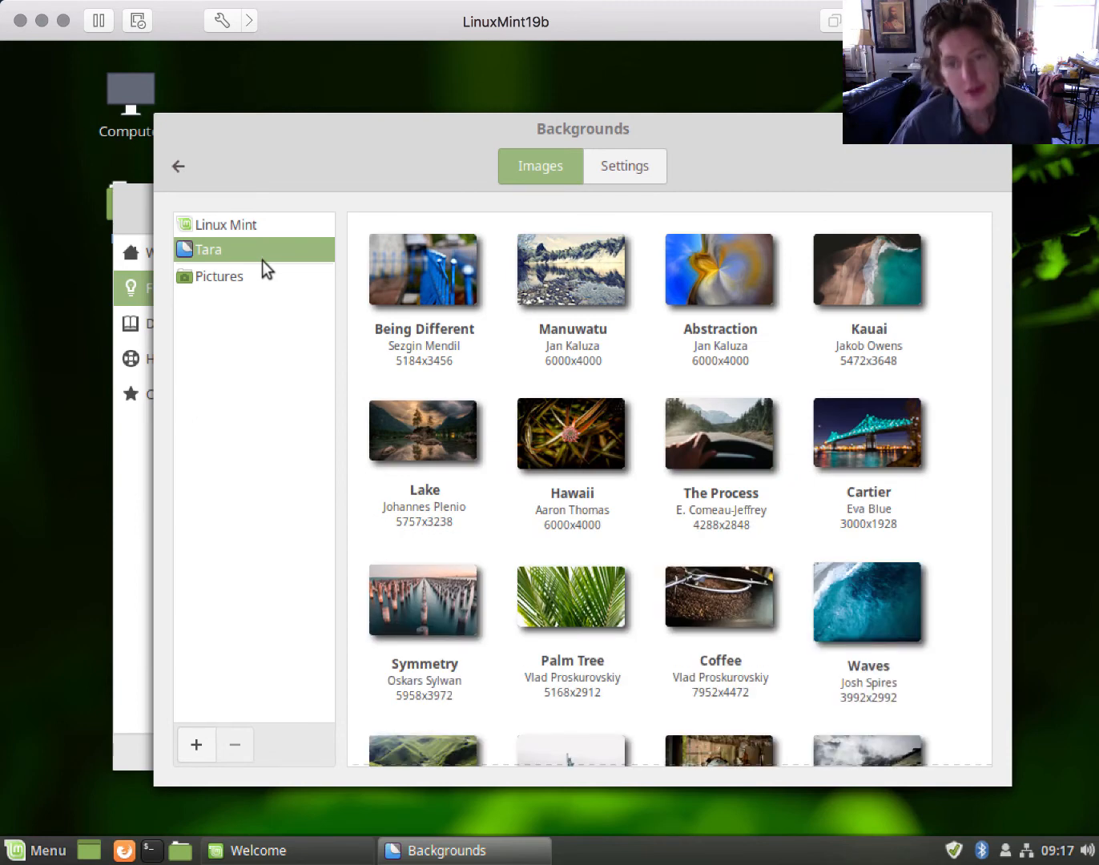
click(253, 275)
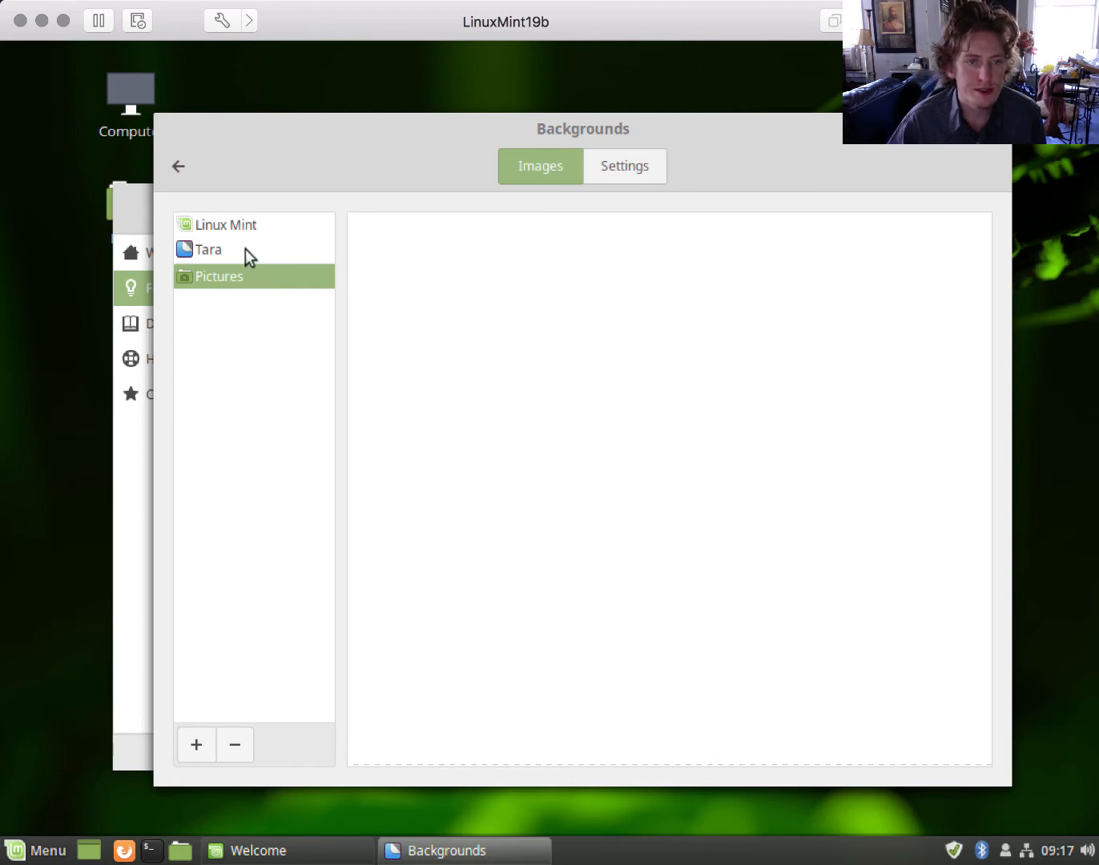
click(245, 249)
click(643, 177)
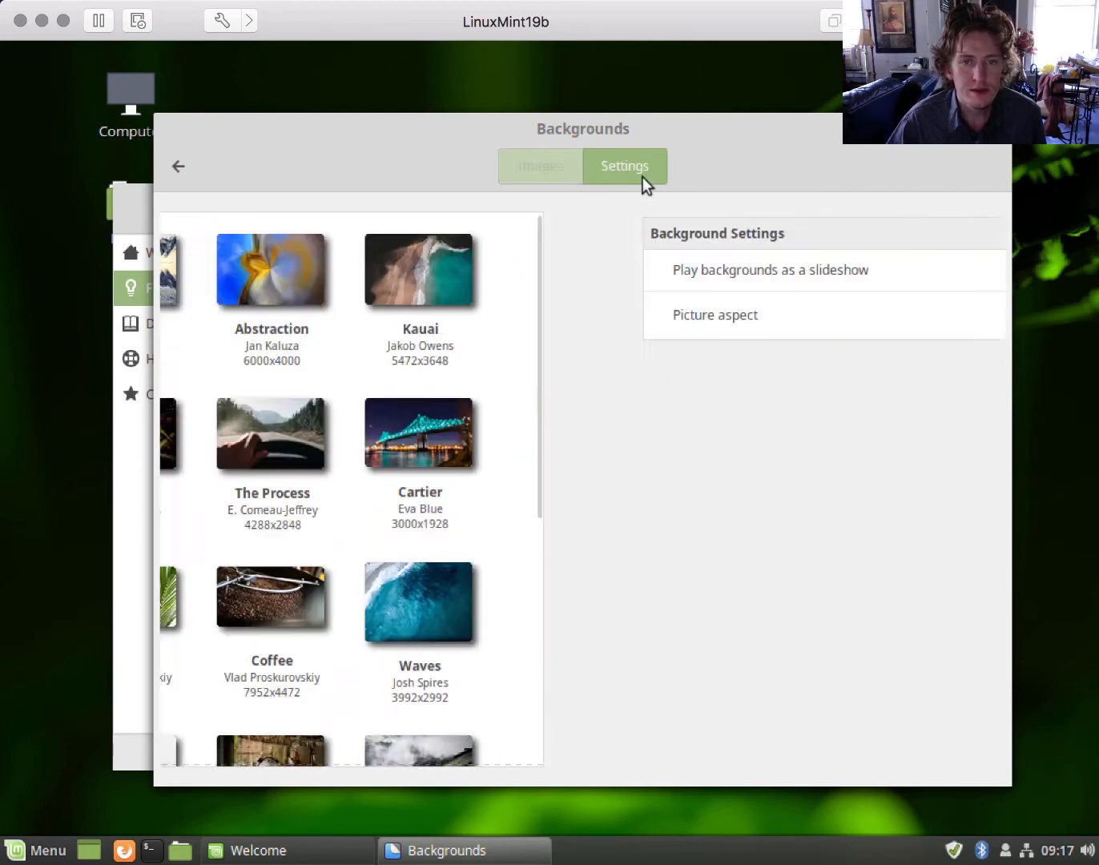
click(179, 168)
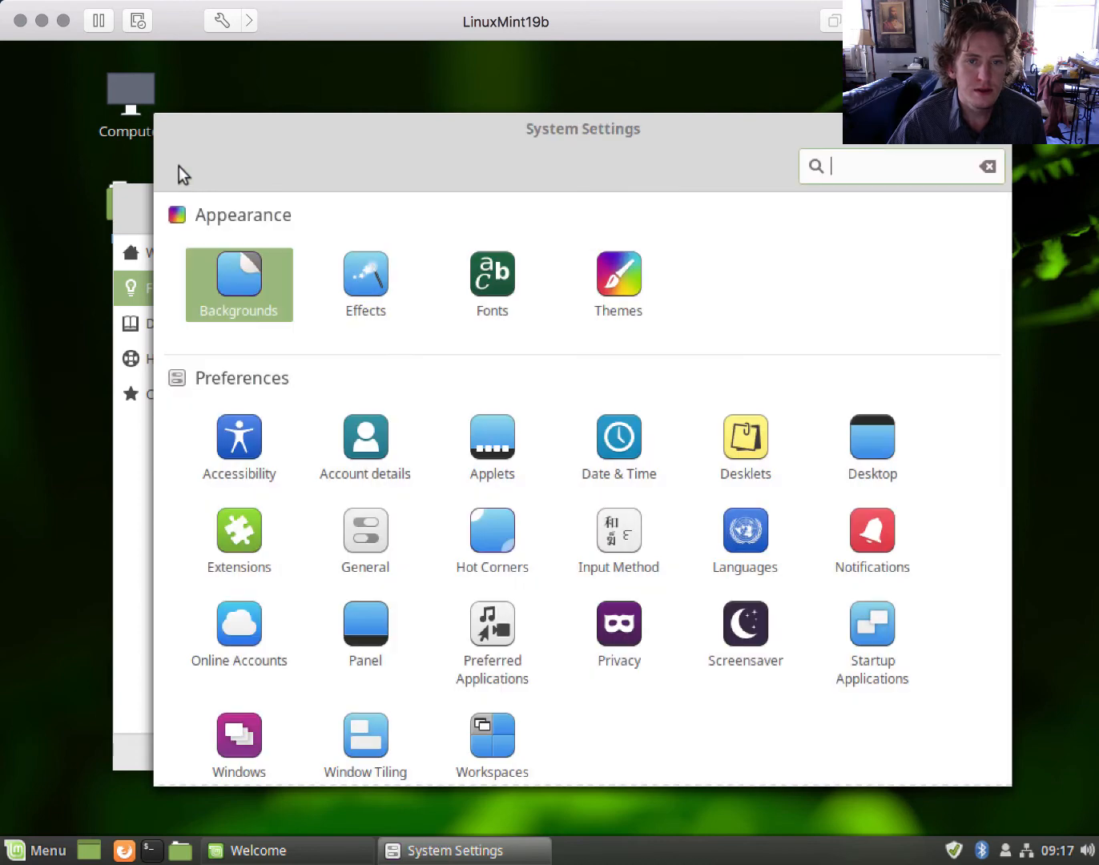
Look over the Effects and Fonts settings and open the Themes settings.
click(358, 277)
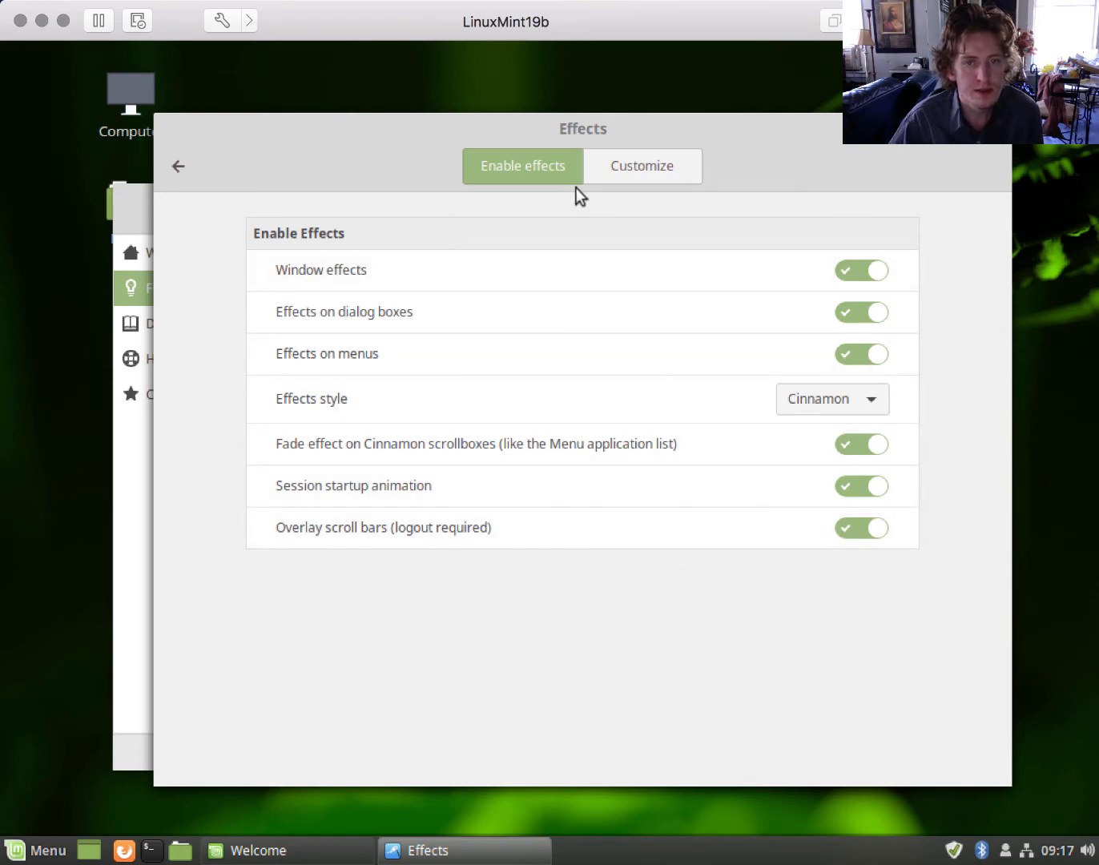
click(181, 165)
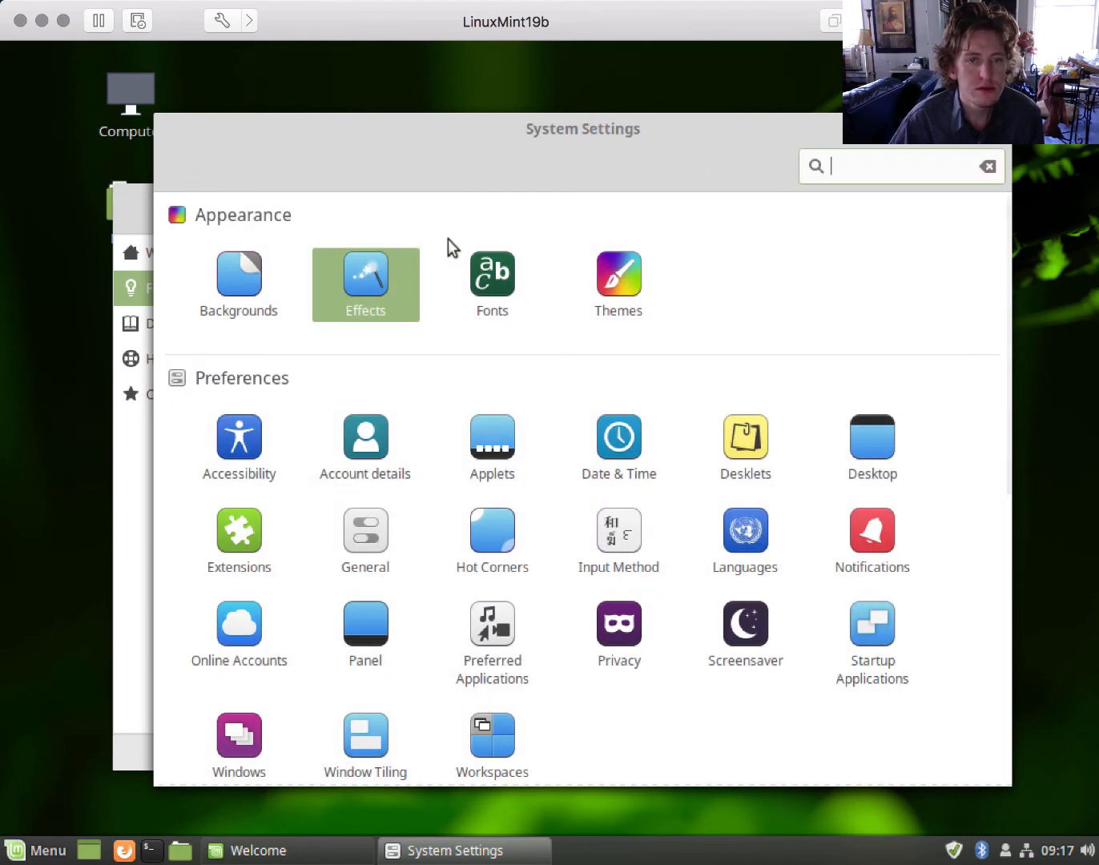
click(502, 282)
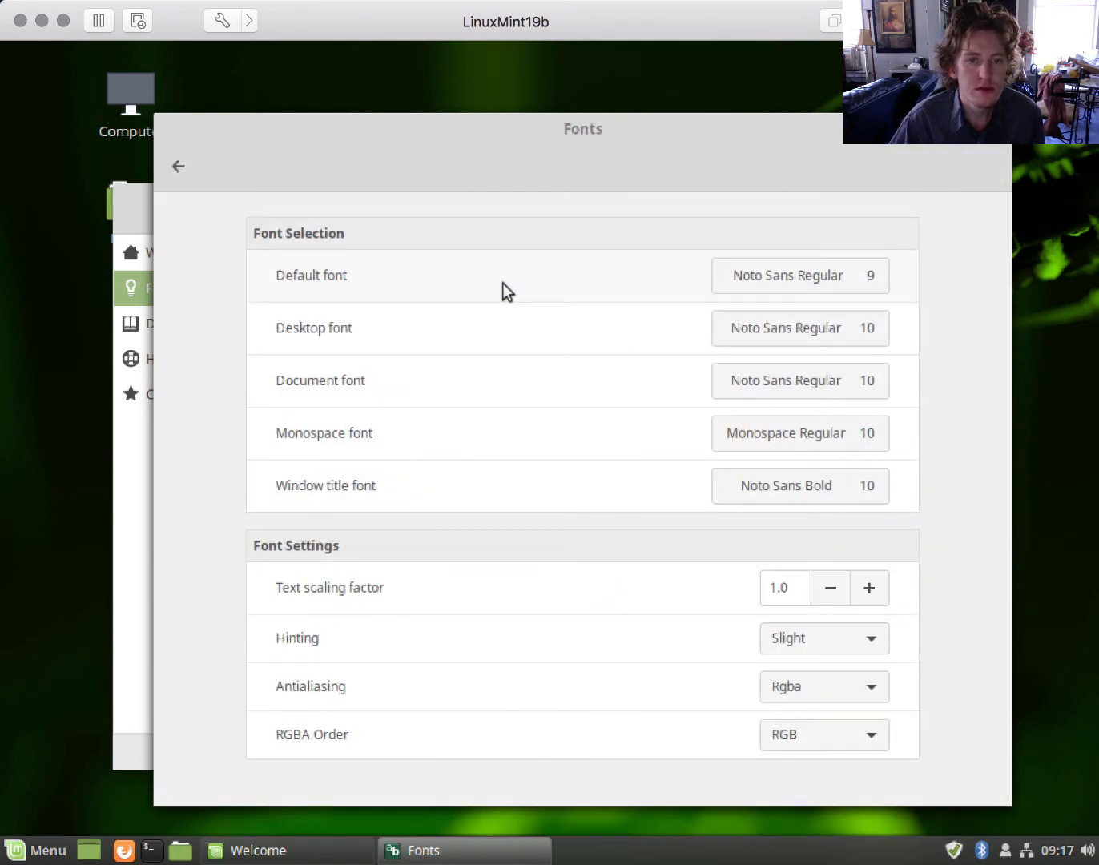
click(169, 173)
click(626, 281)
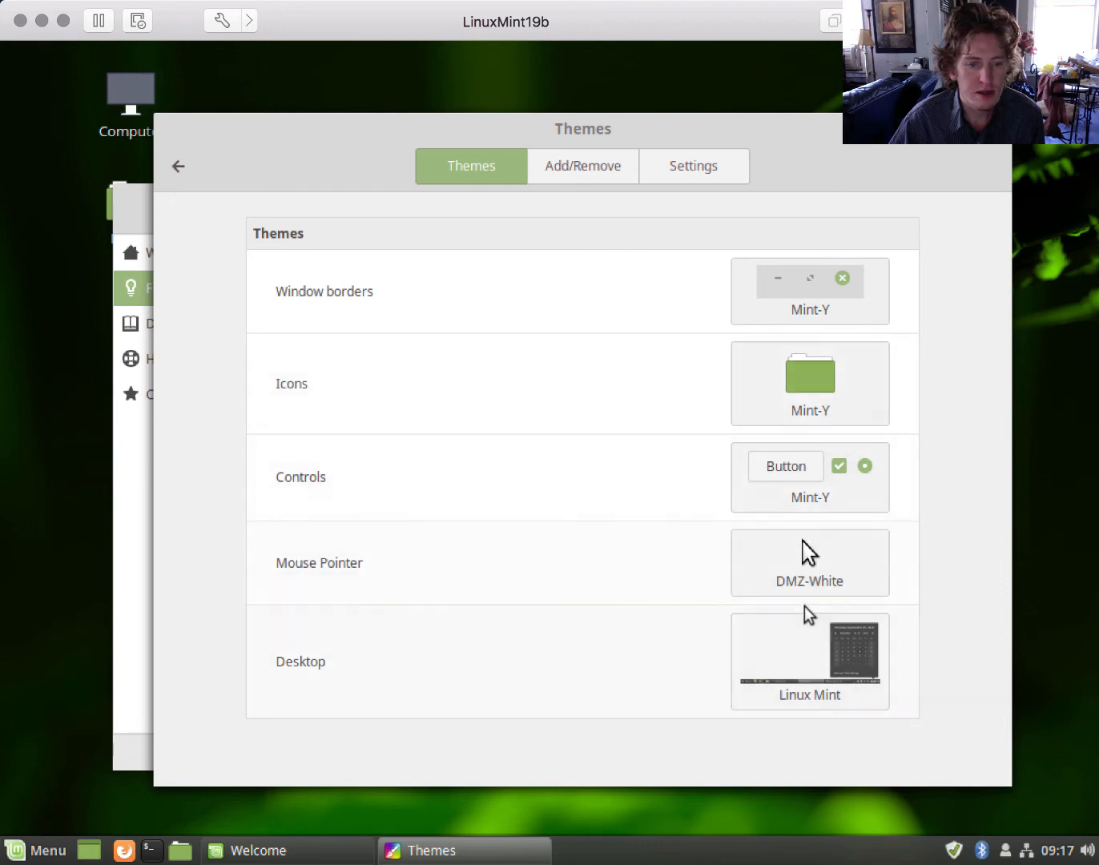
Update the cache of downloadable themes, look through the available themes by popularity, and close the Themes settings.
click(592, 163)
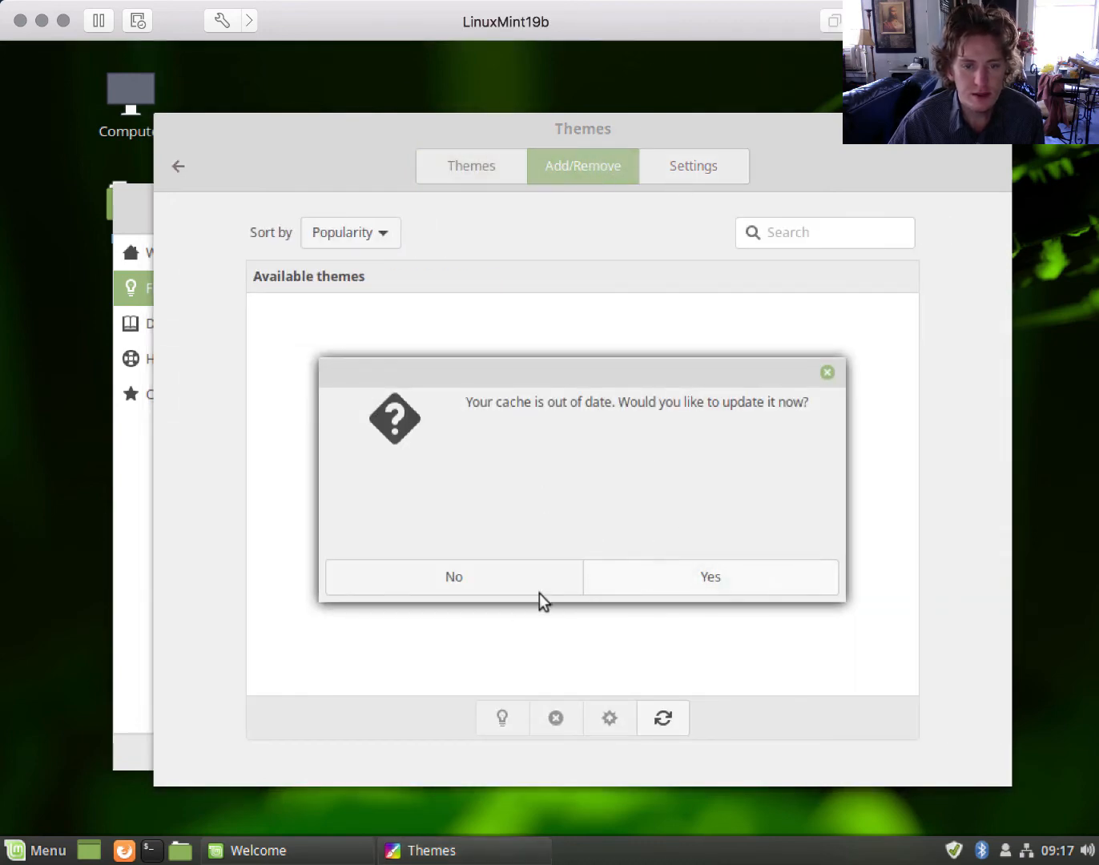
click(737, 590)
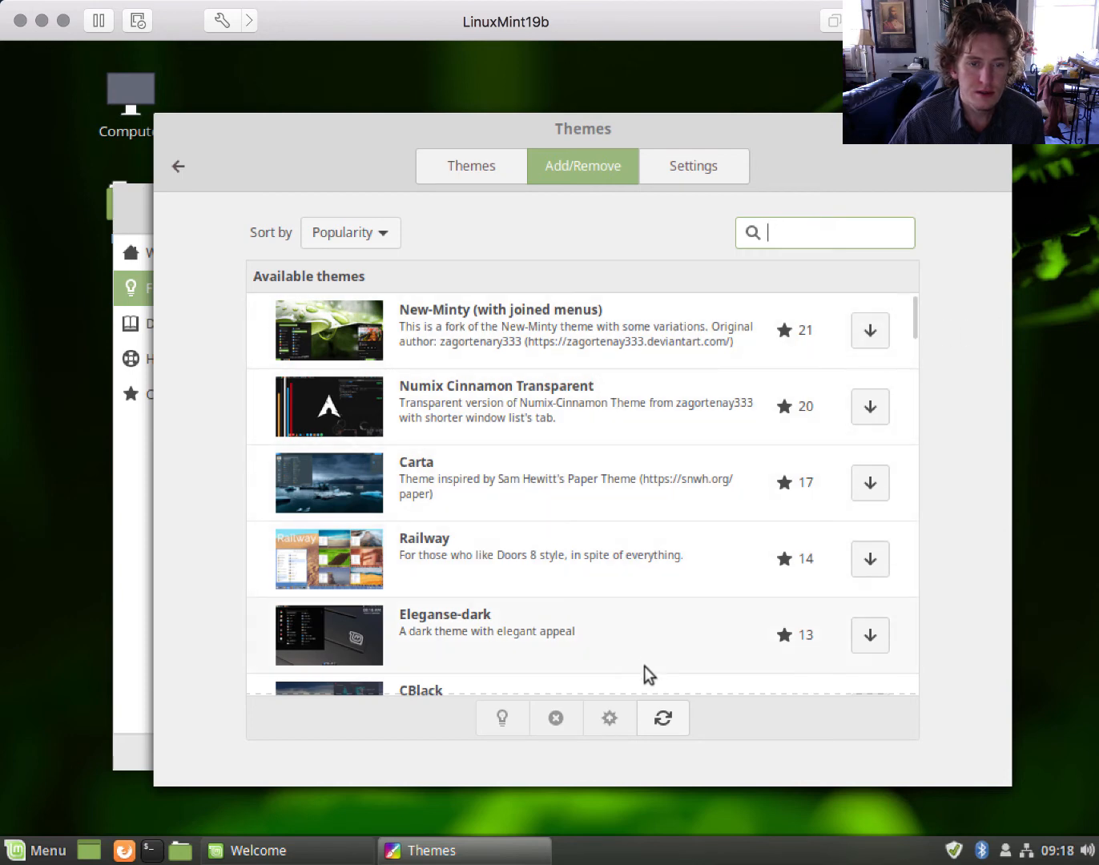
scroll(641, 565, down, 3)
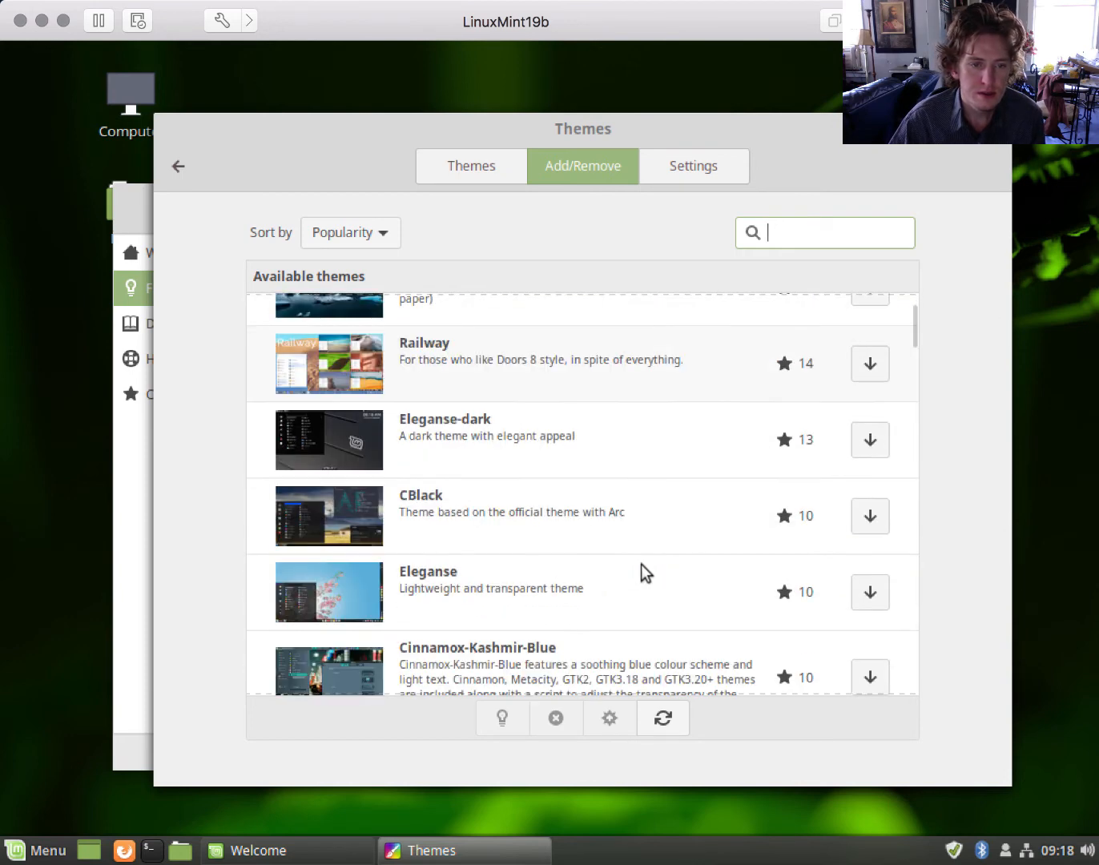
scroll(636, 564, down, 3)
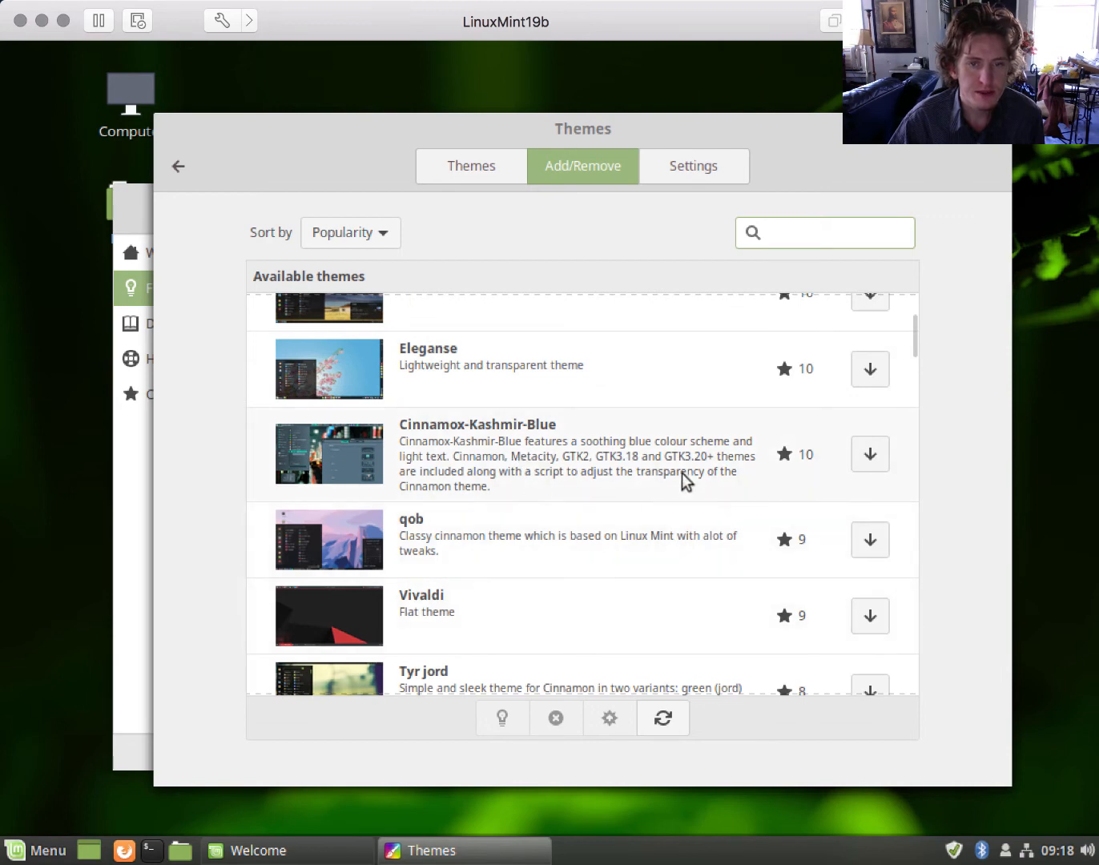
click(993, 137)
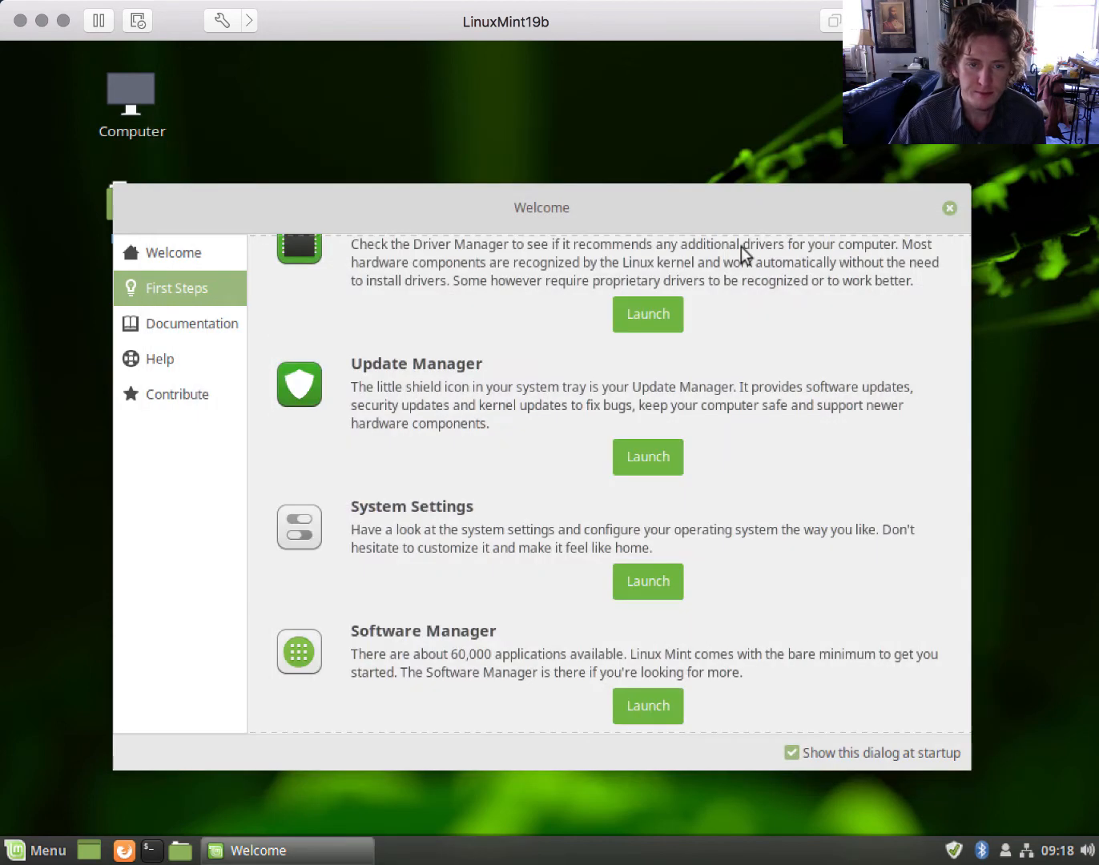
Launch the Software Manager from First Steps, search for krita, and open the page of the regular, non-Flathub Krita package.
click(653, 698)
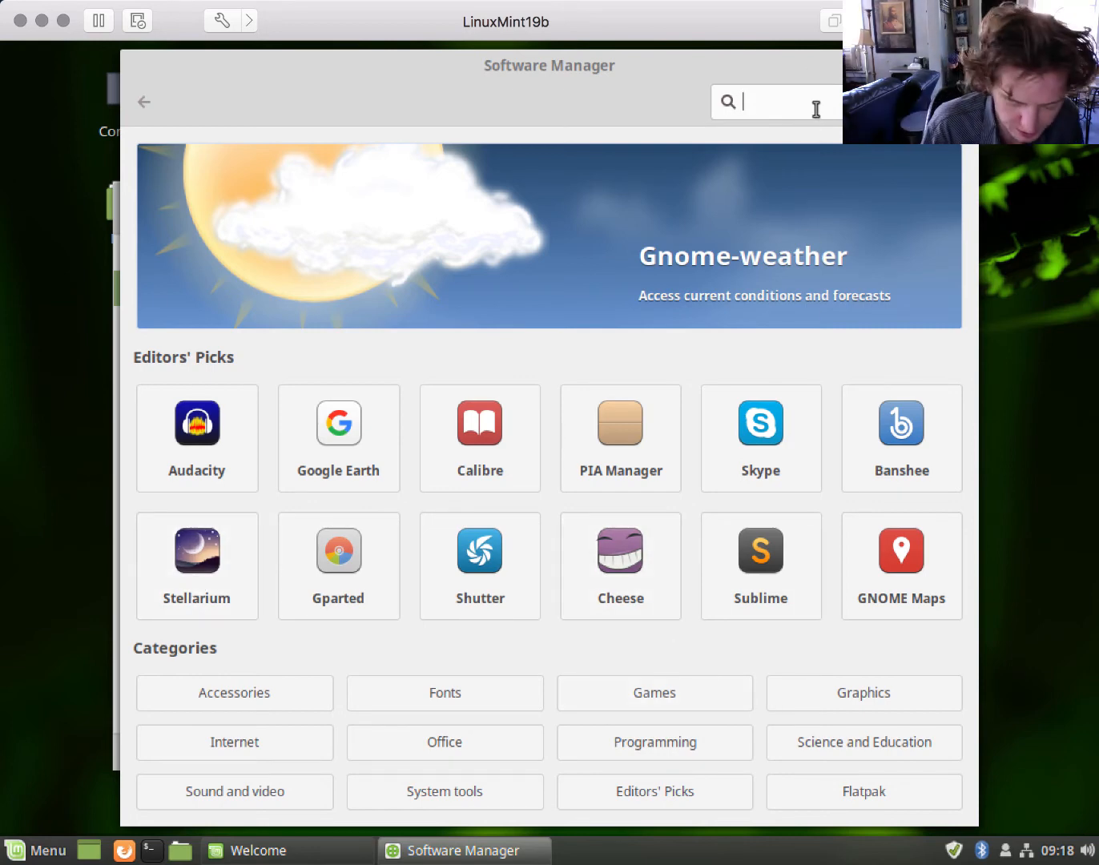
text(krita)
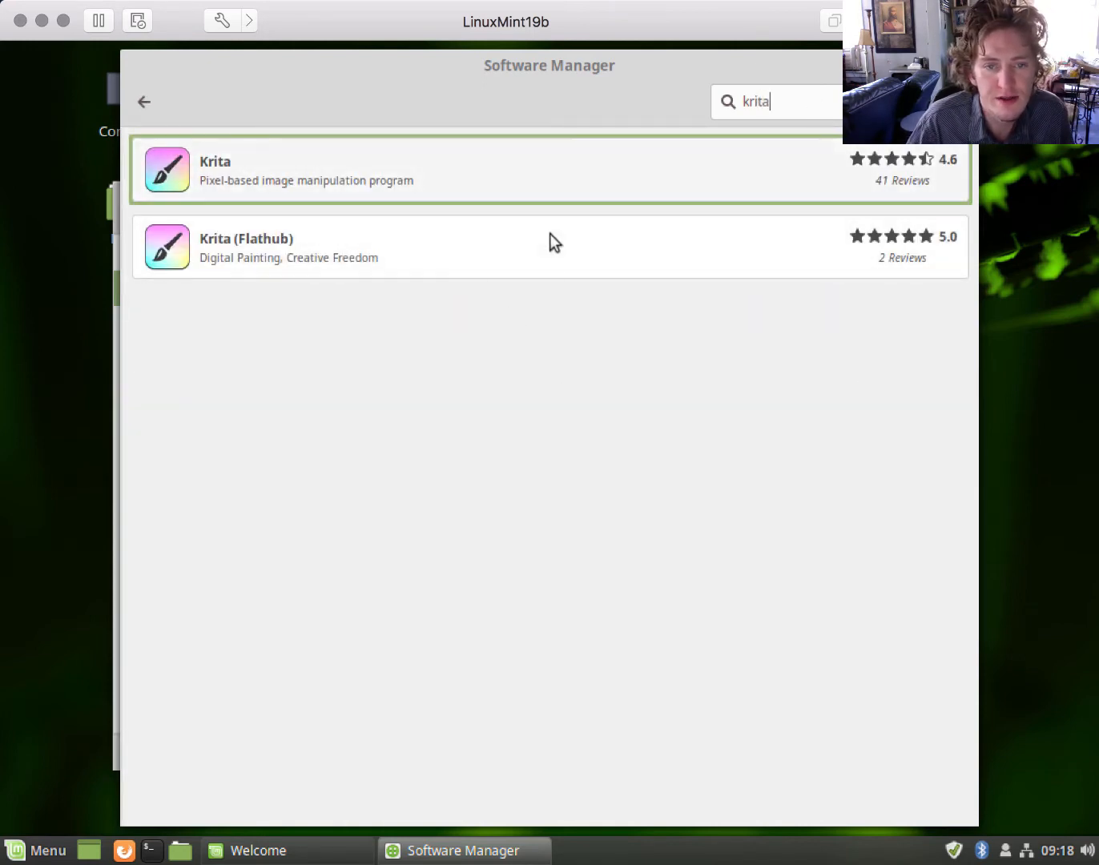
click(602, 162)
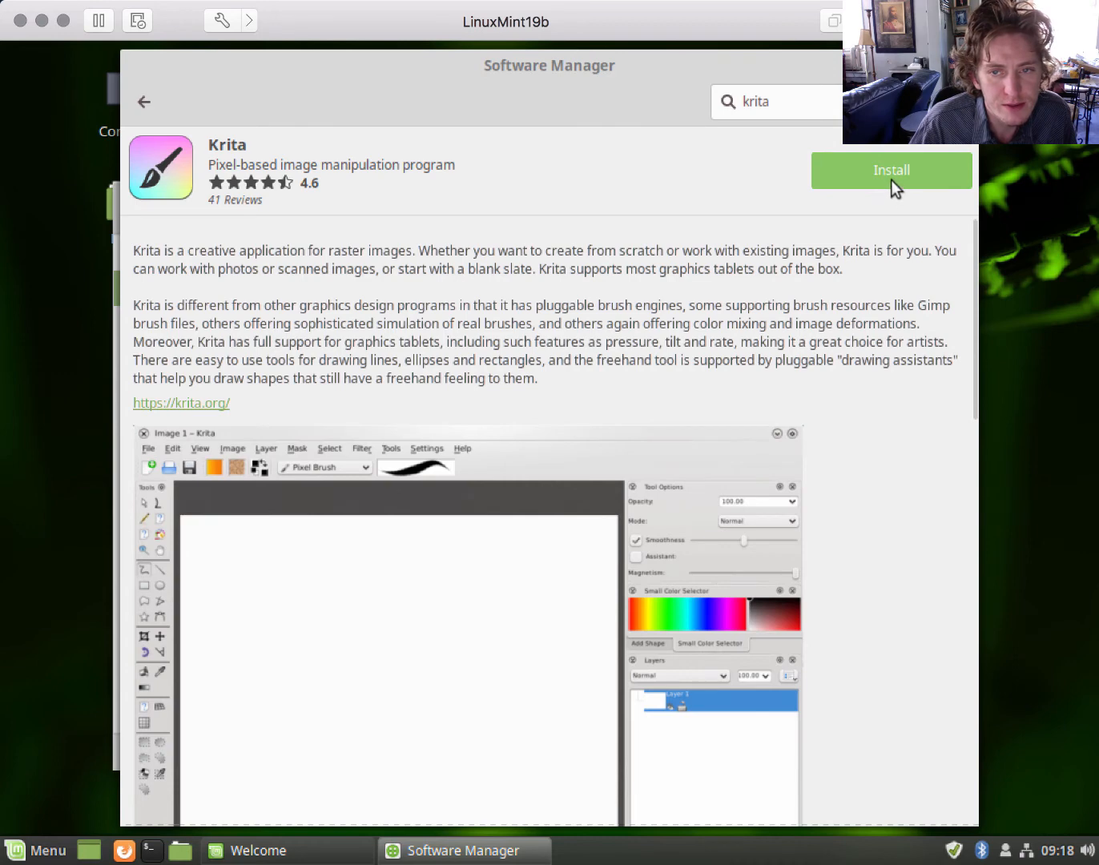
Install Krita, accept the additional software it requires, and authenticate with the account password.
click(891, 179)
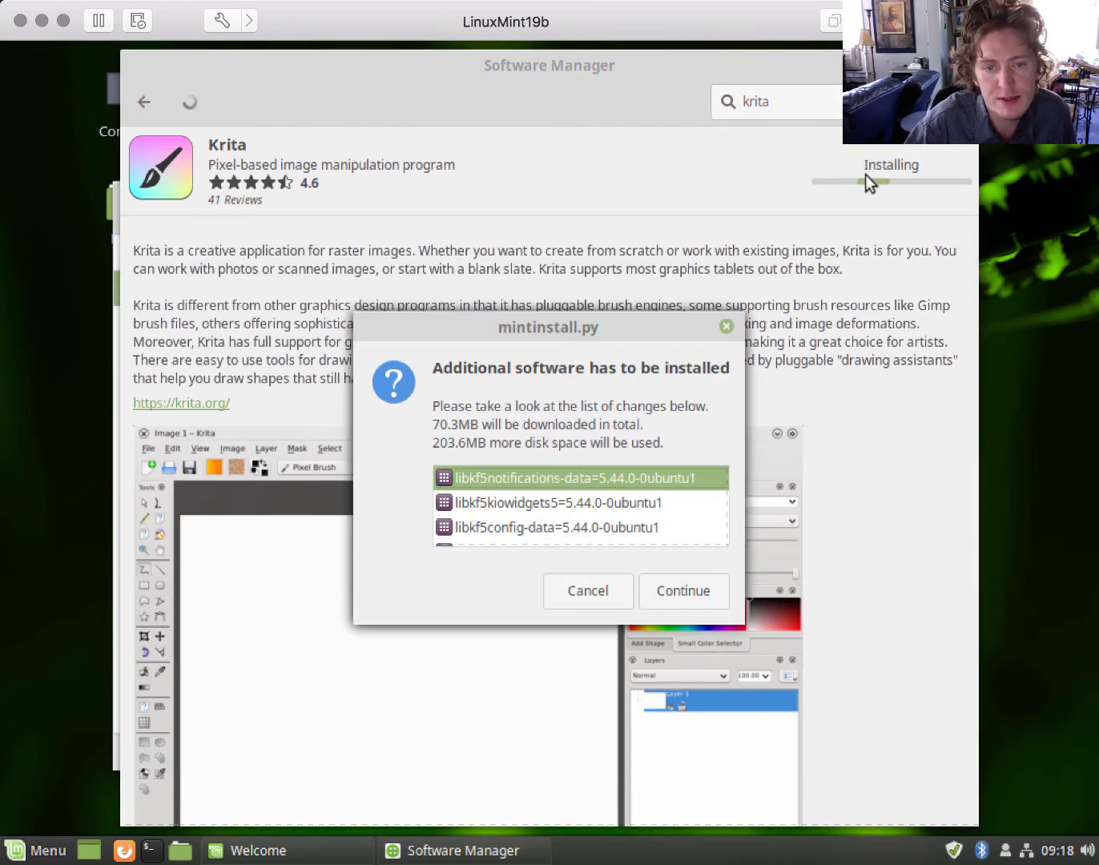
click(677, 597)
text(****)
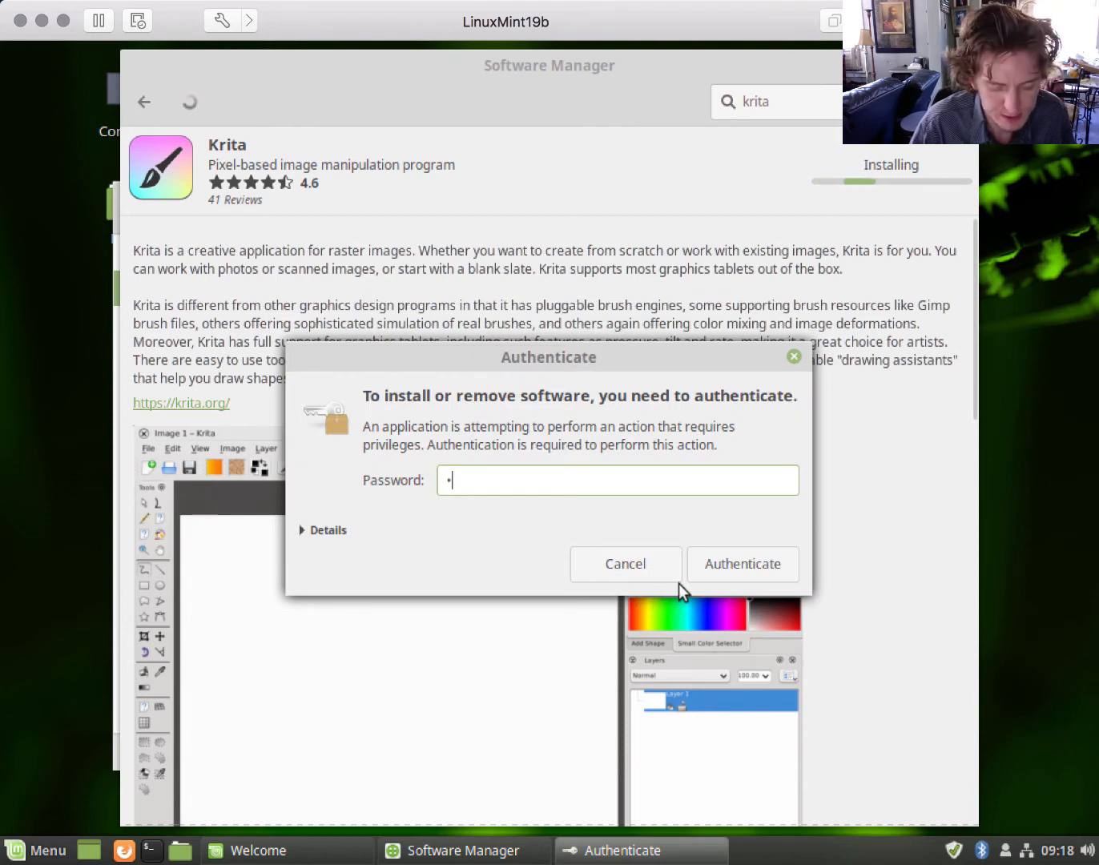
key(Return)
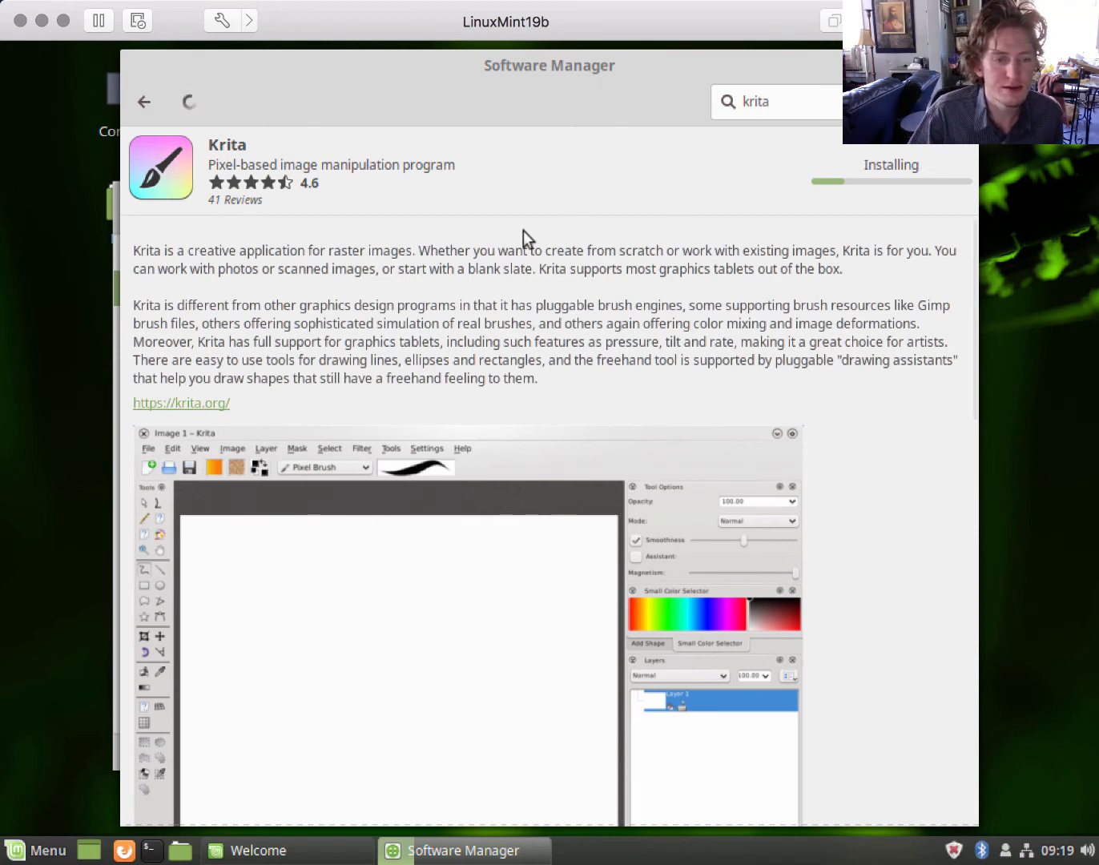
Return to the Software Manager overview and install Sublime from the Editors' Picks.
click(144, 105)
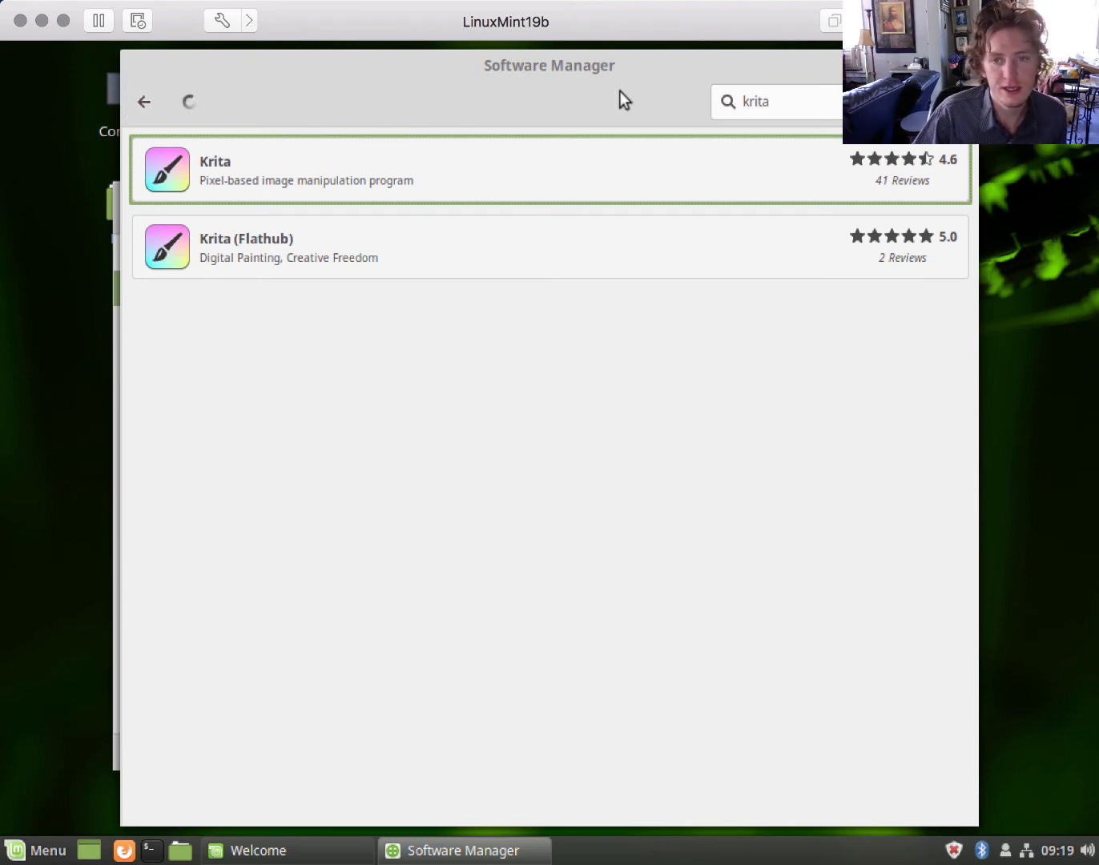
click(158, 100)
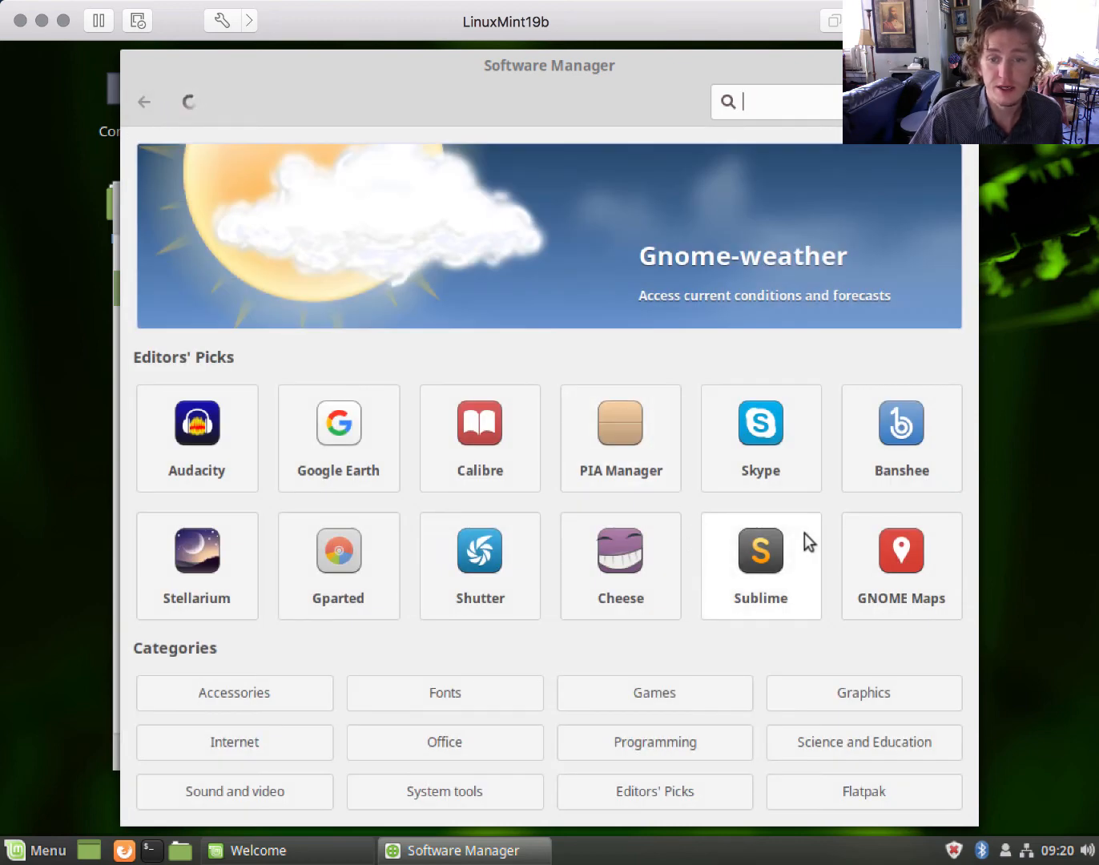
click(781, 556)
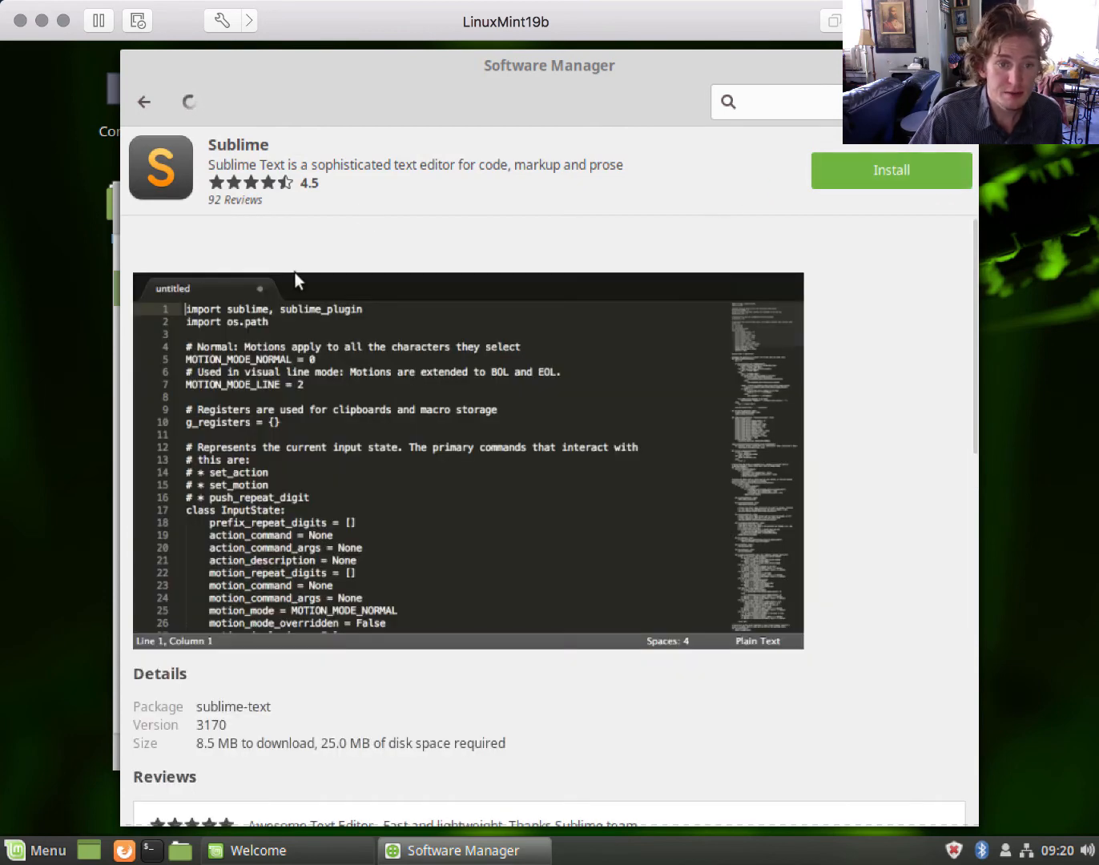
click(844, 168)
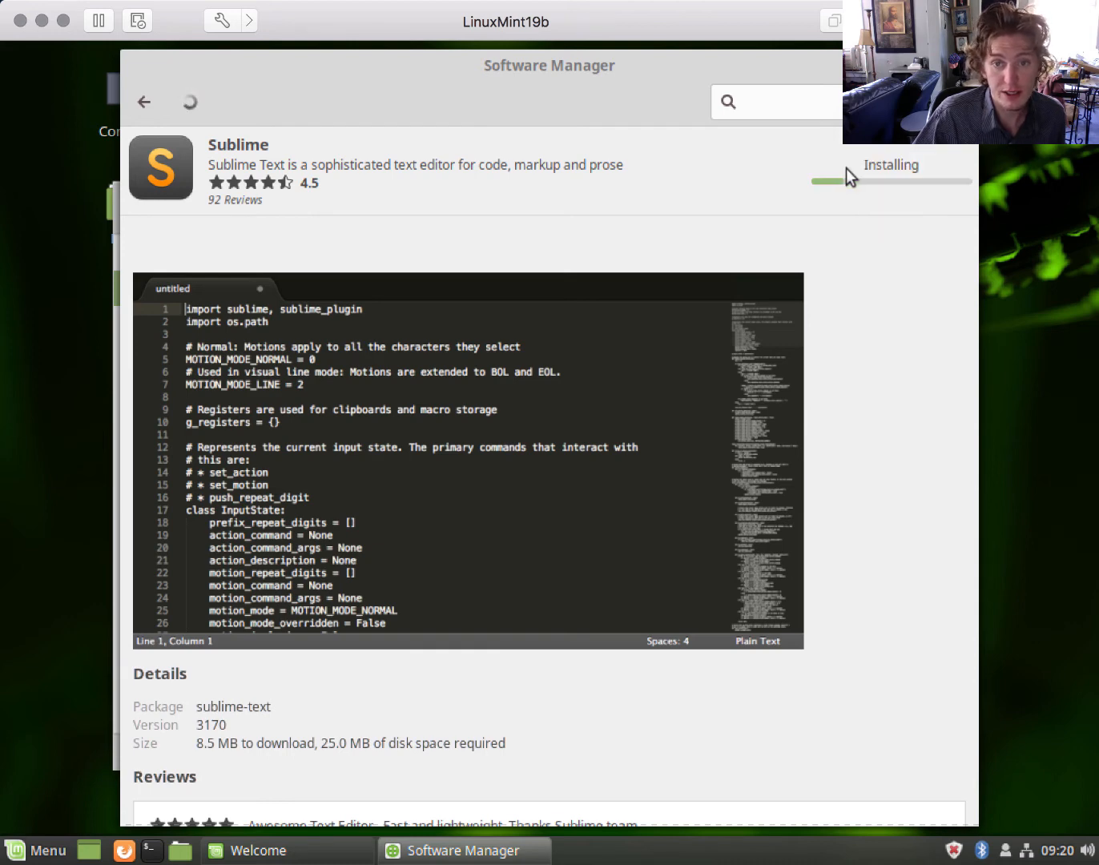
Go back to the Software Manager overview and install Gparted from the Editors' Picks.
click(156, 103)
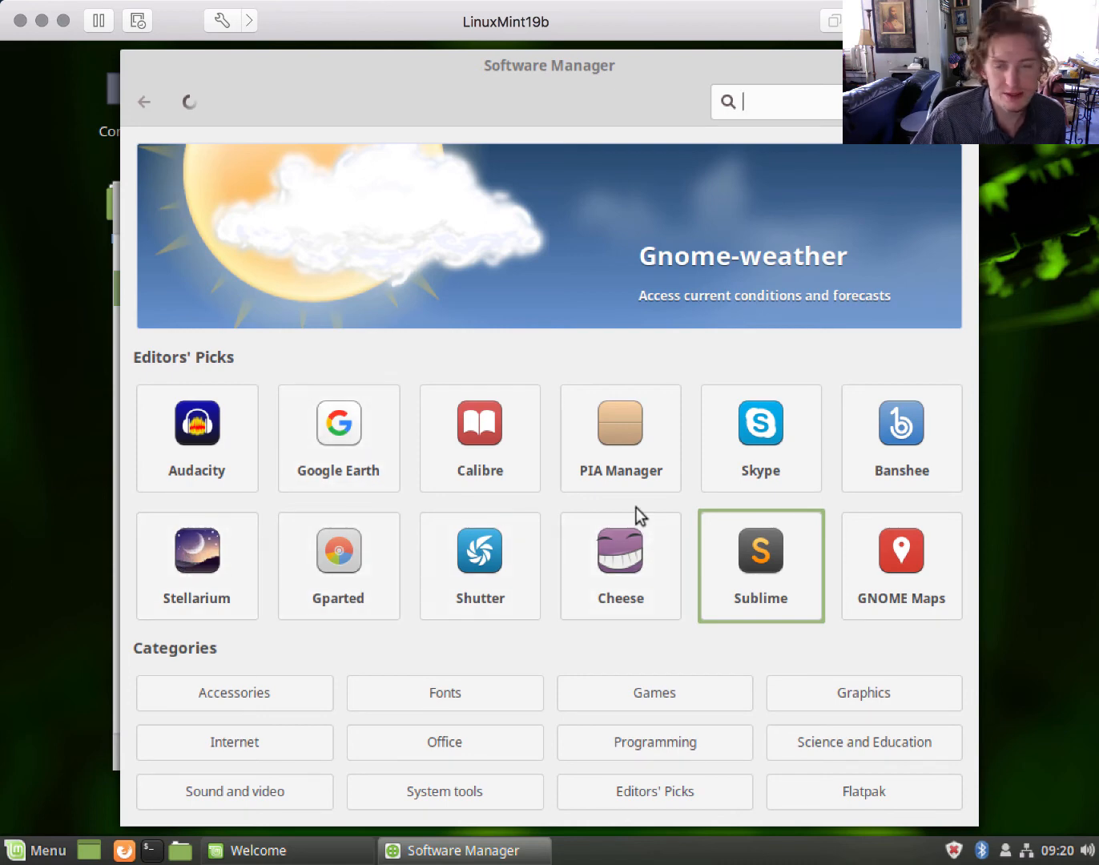
click(370, 558)
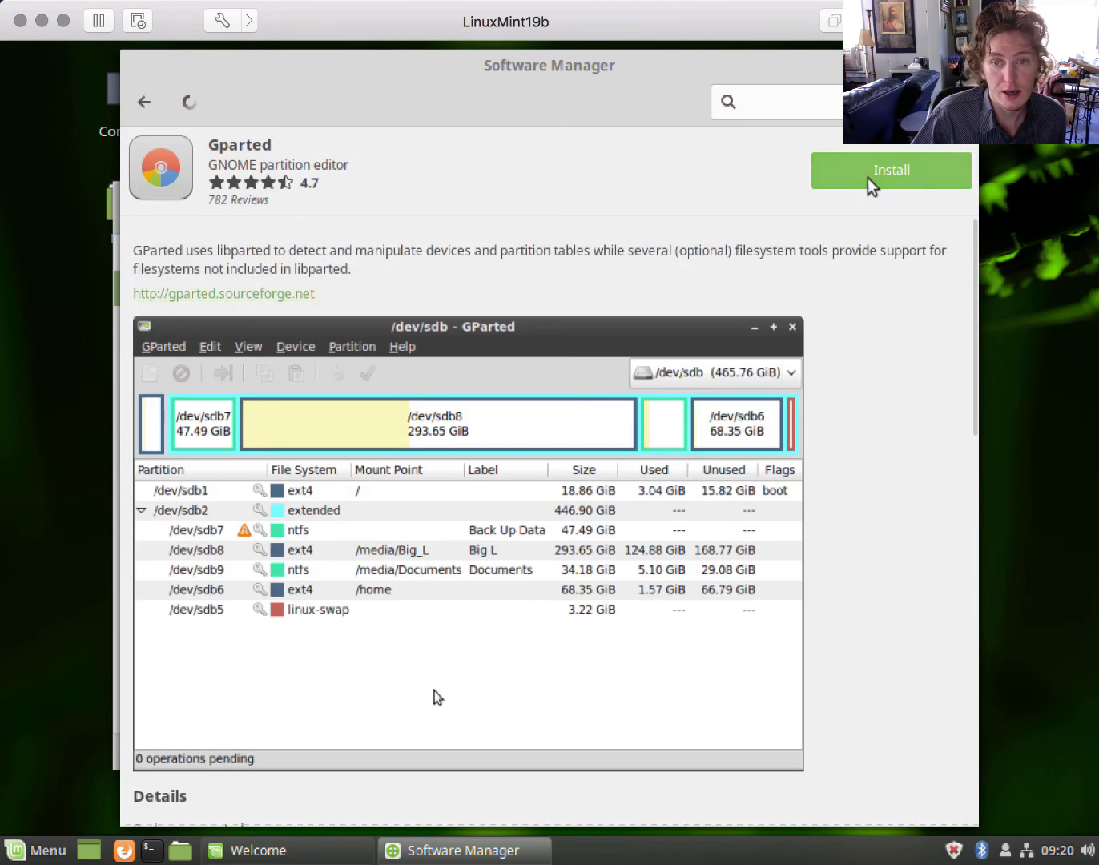
click(872, 186)
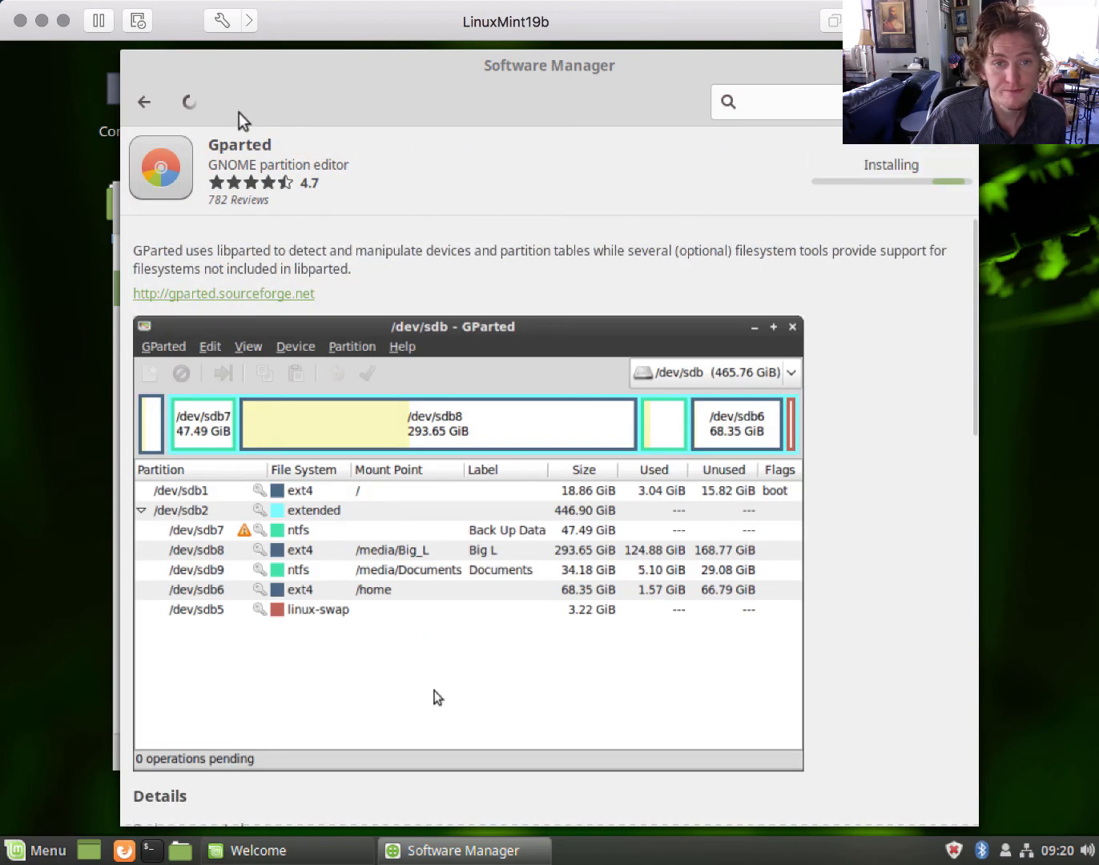
Look through the applications offered in the Flatpak category, then return to the Software Manager overview.
click(145, 102)
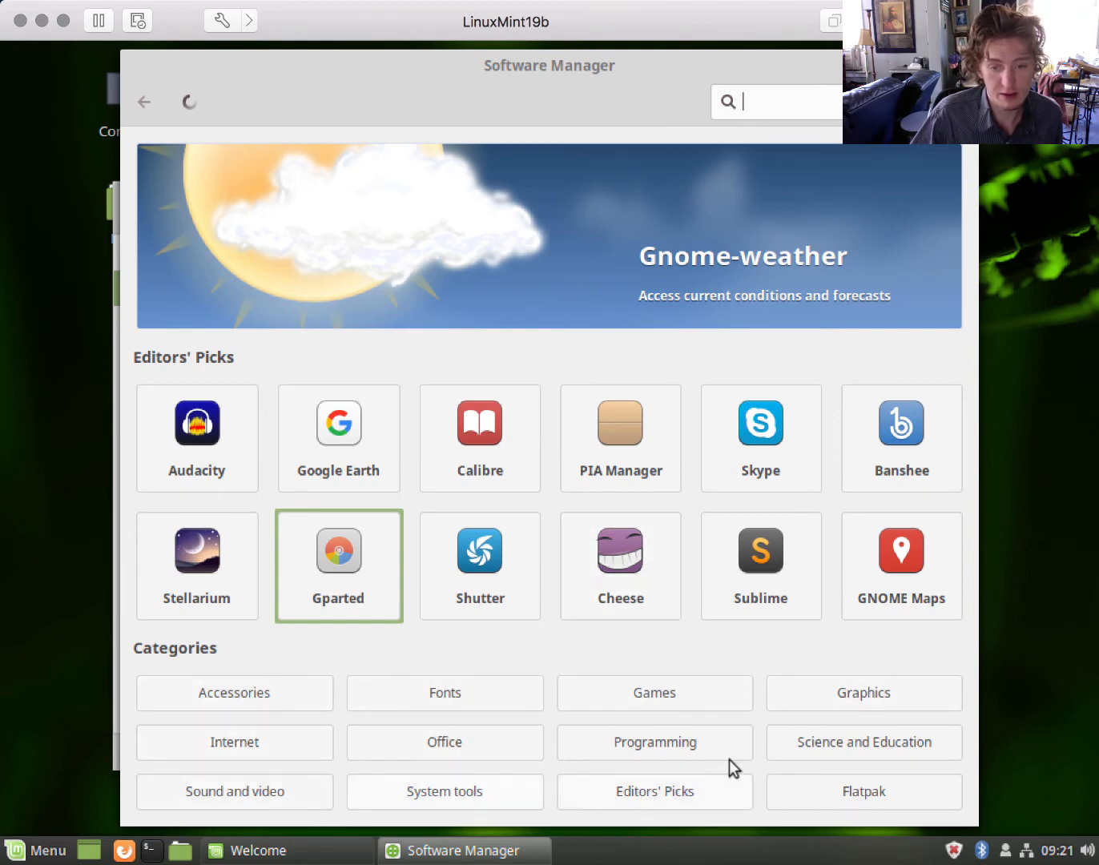
click(828, 793)
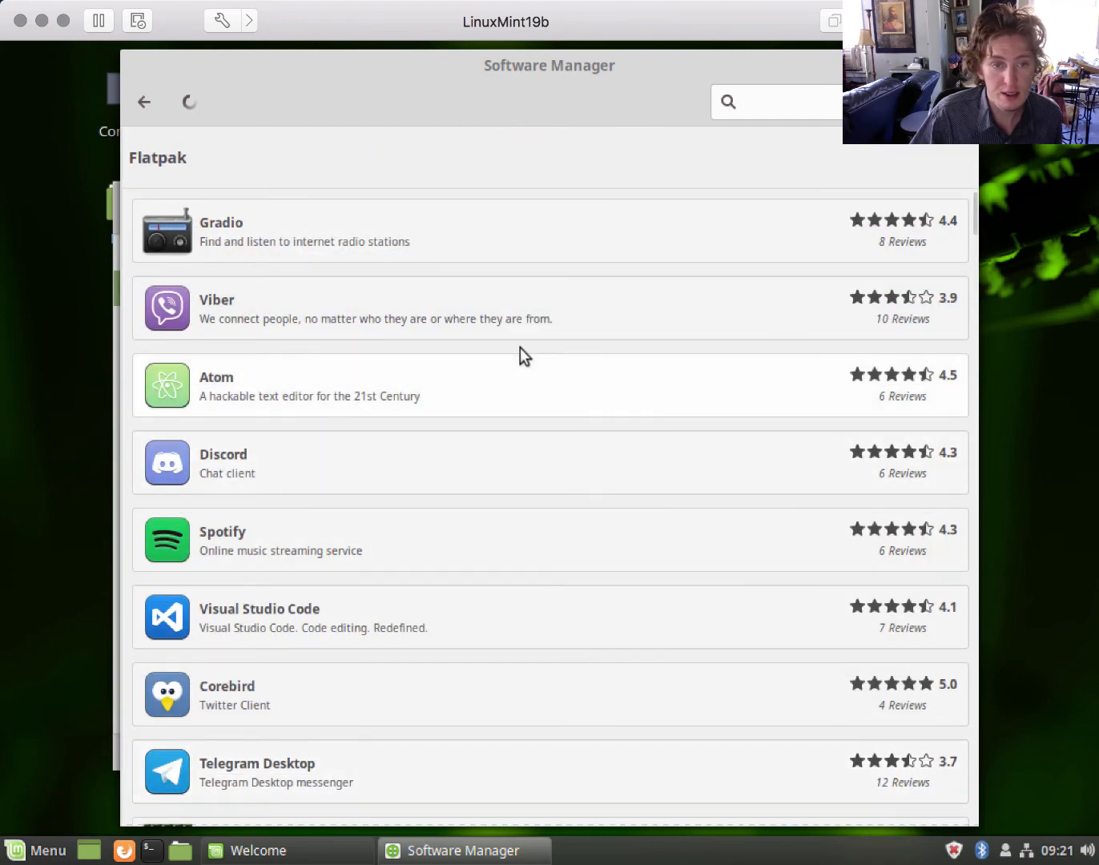
scroll(514, 556, down, 8)
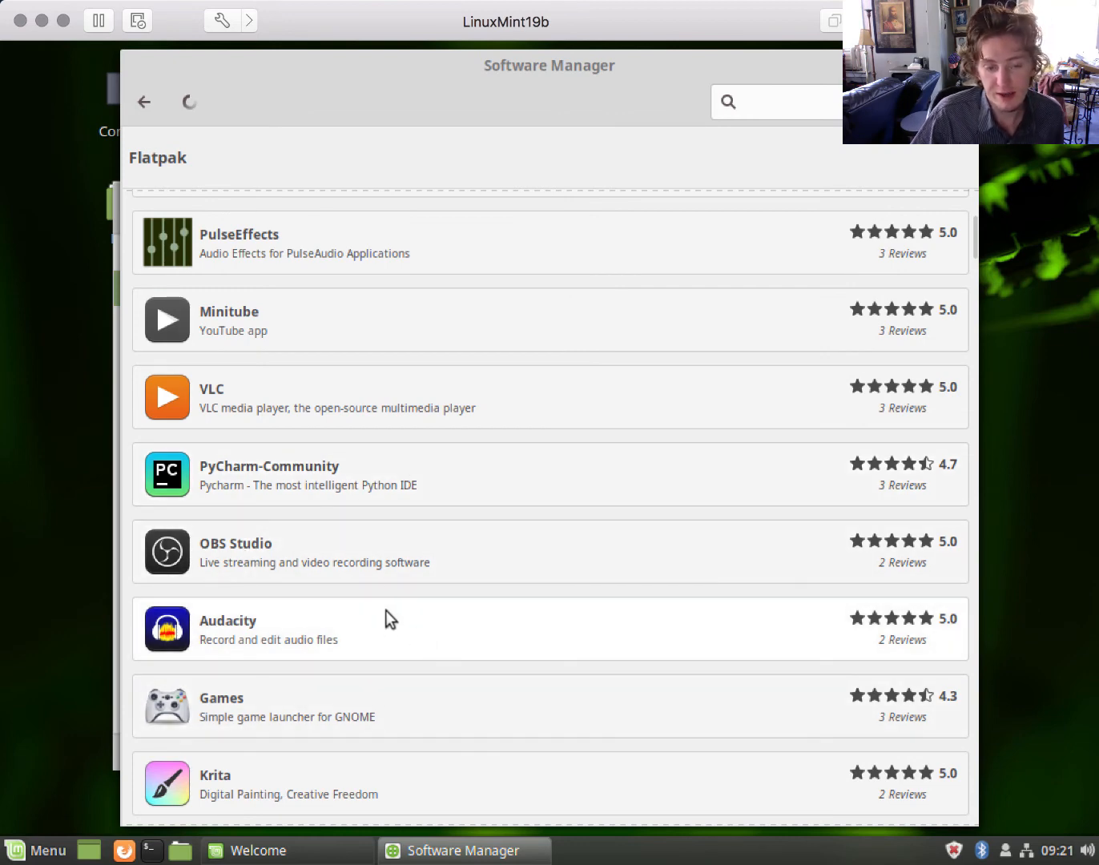
scroll(391, 611, down, 10)
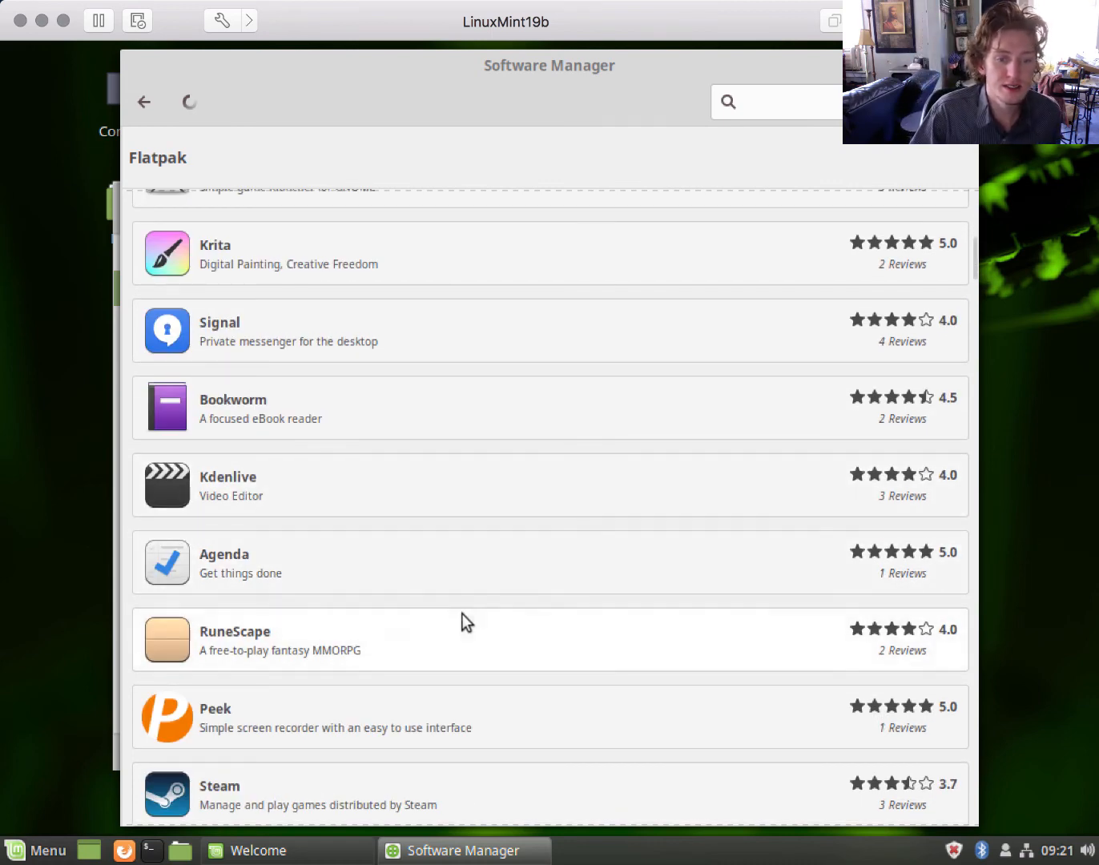
scroll(462, 614, down, 3)
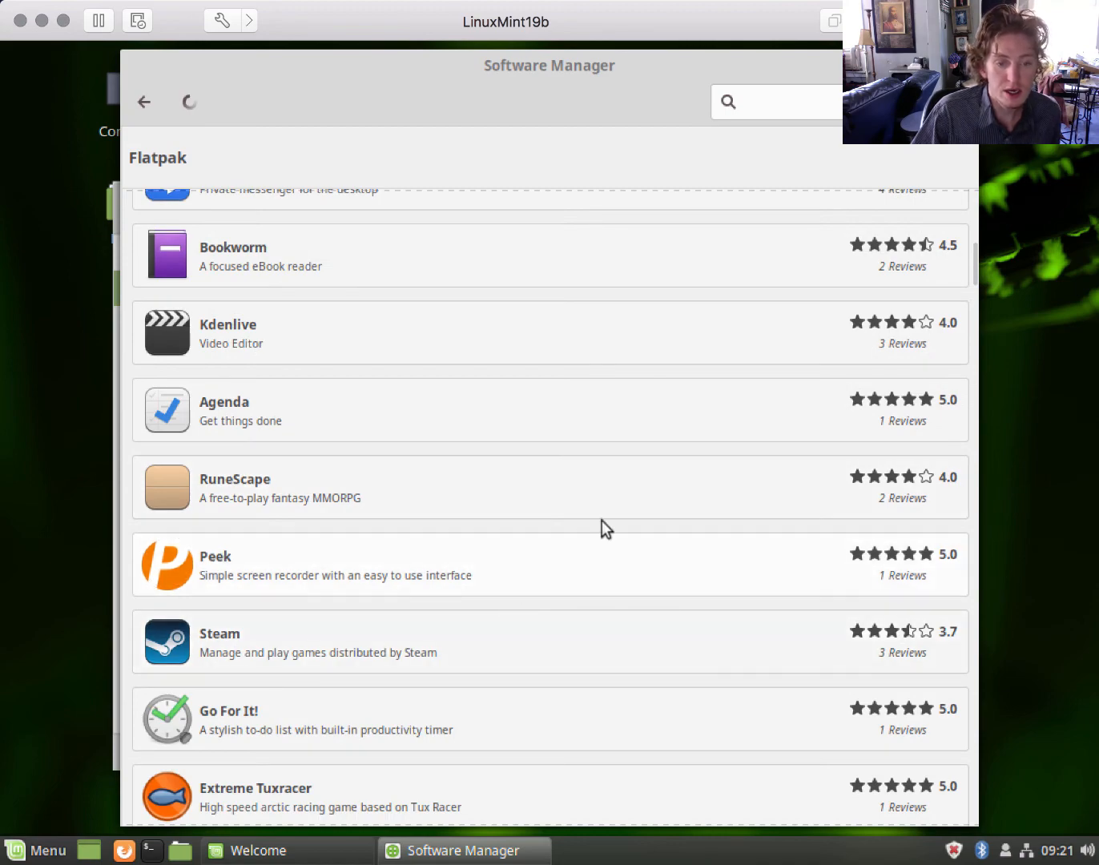
scroll(558, 592, down, 15)
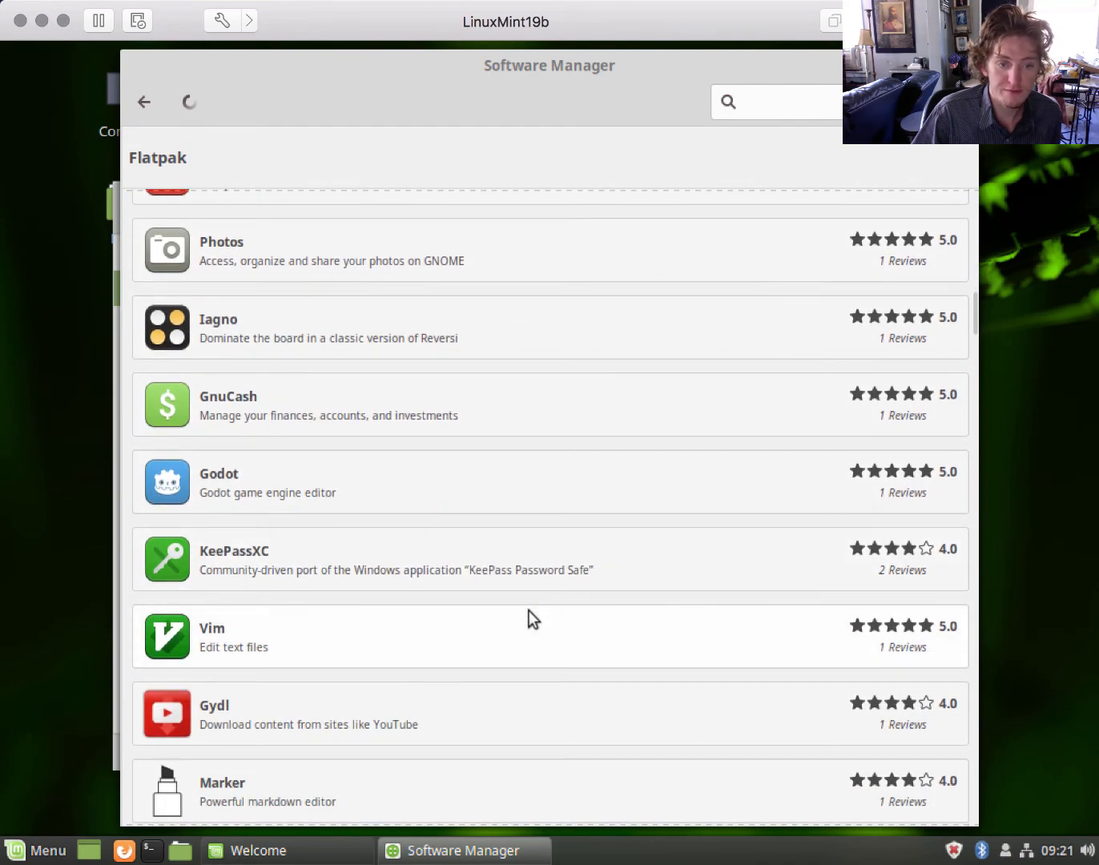
scroll(529, 610, down, 3)
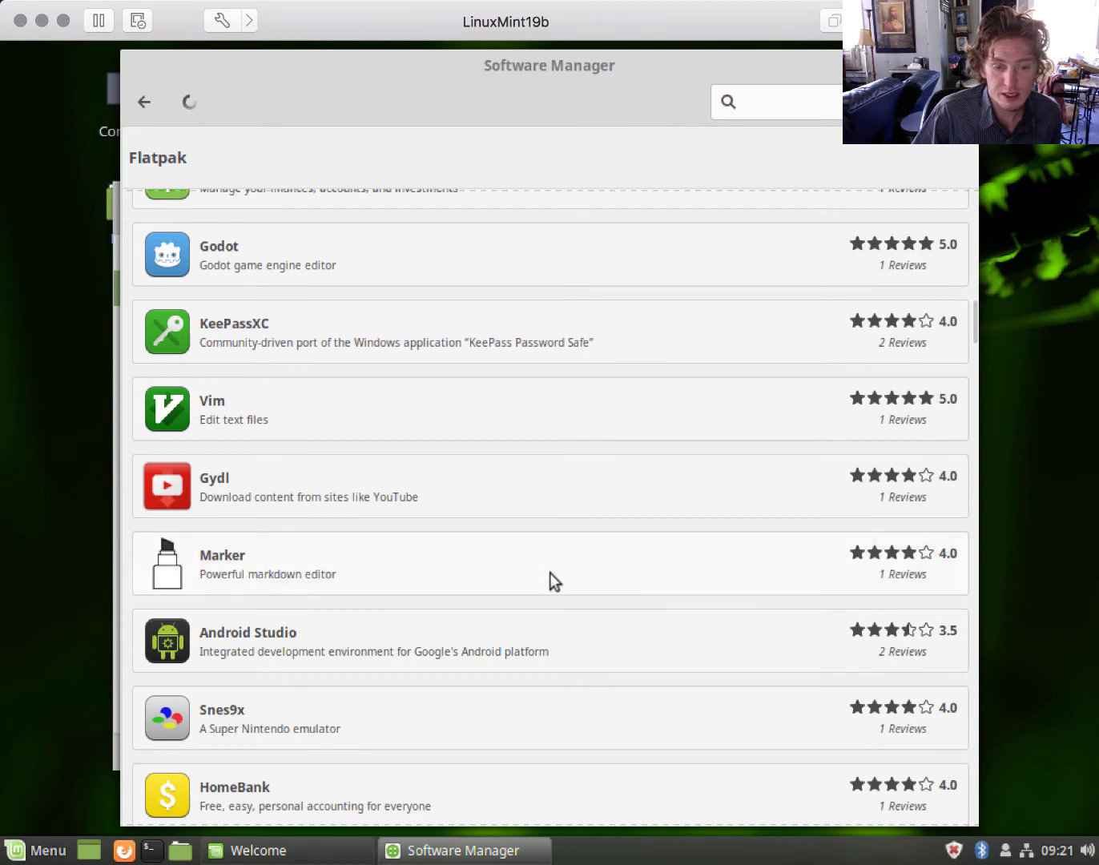
scroll(550, 573, down, 2)
scroll(567, 603, down, 4)
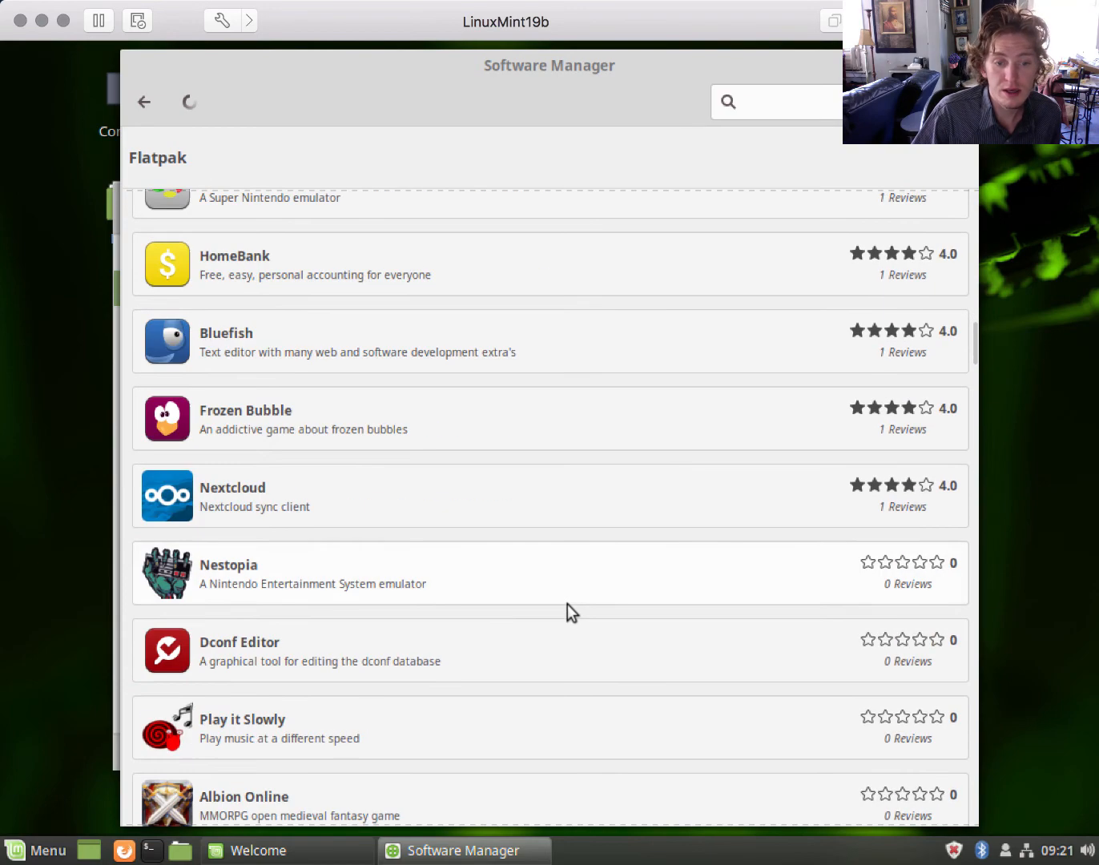
scroll(568, 604, down, 6)
scroll(567, 606, down, 1)
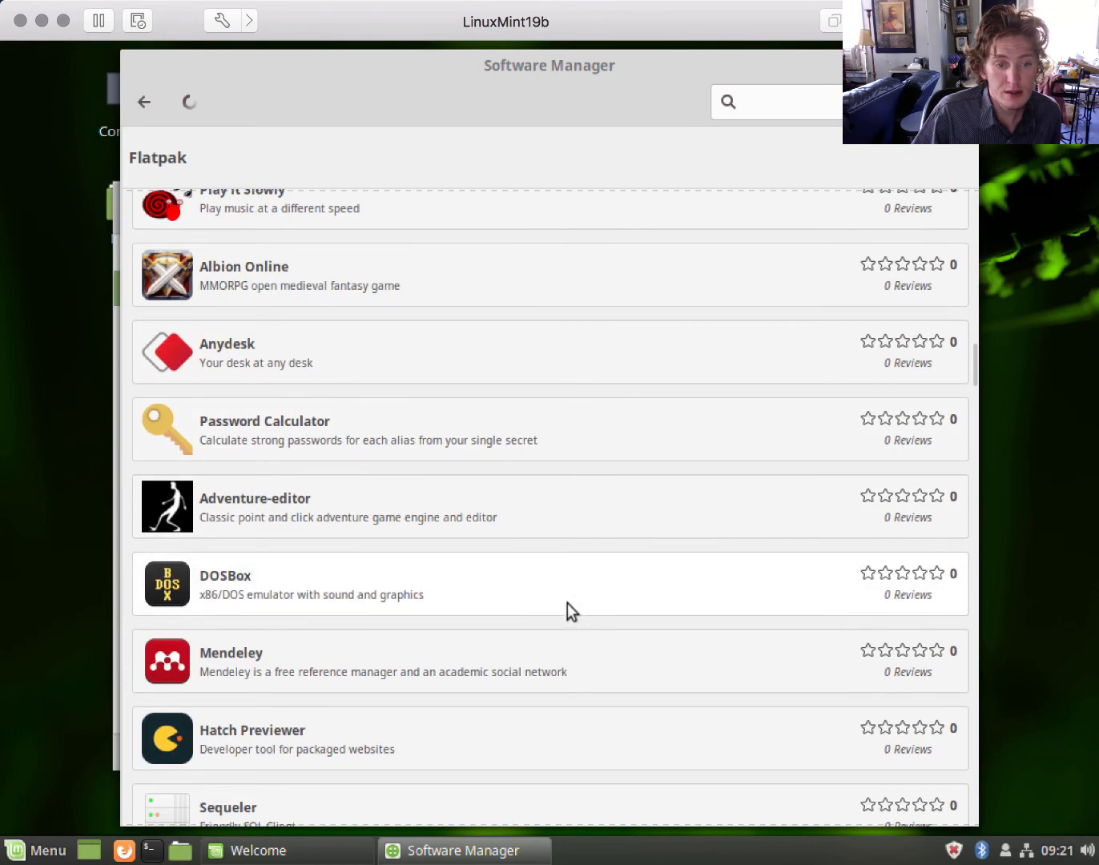
scroll(567, 606, up, 15)
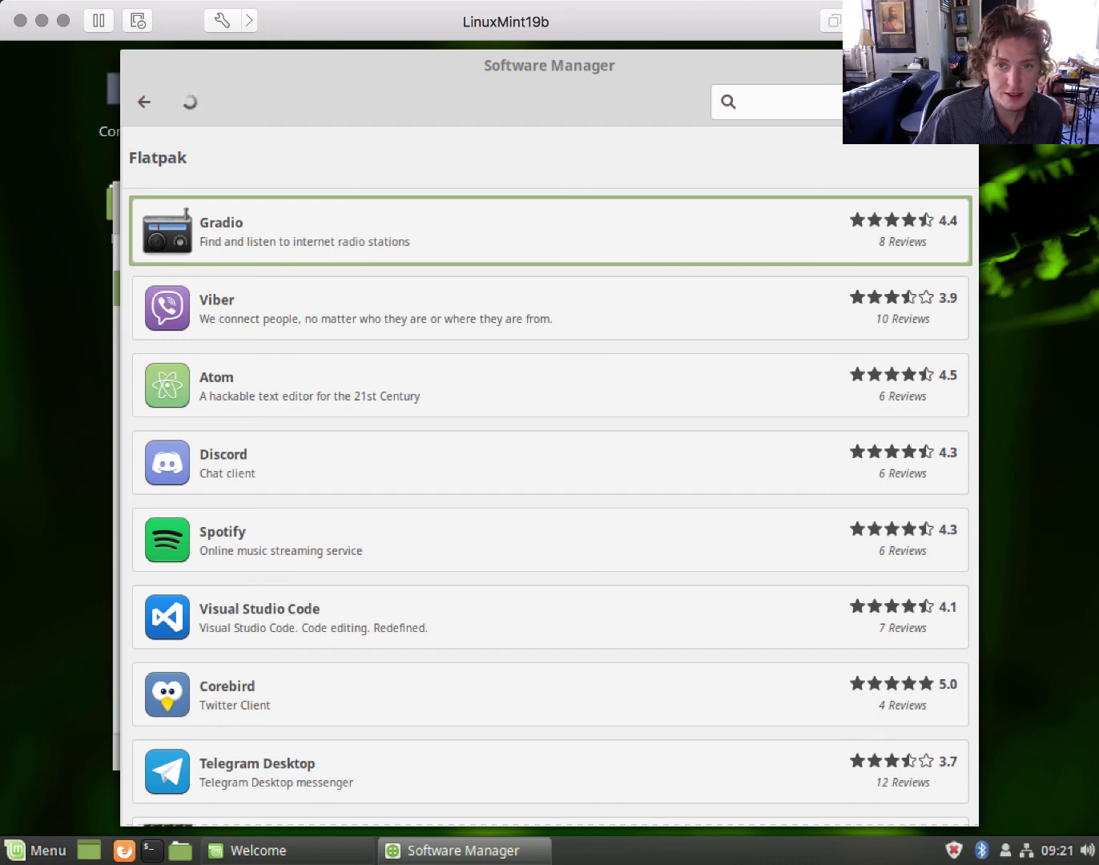
click(154, 103)
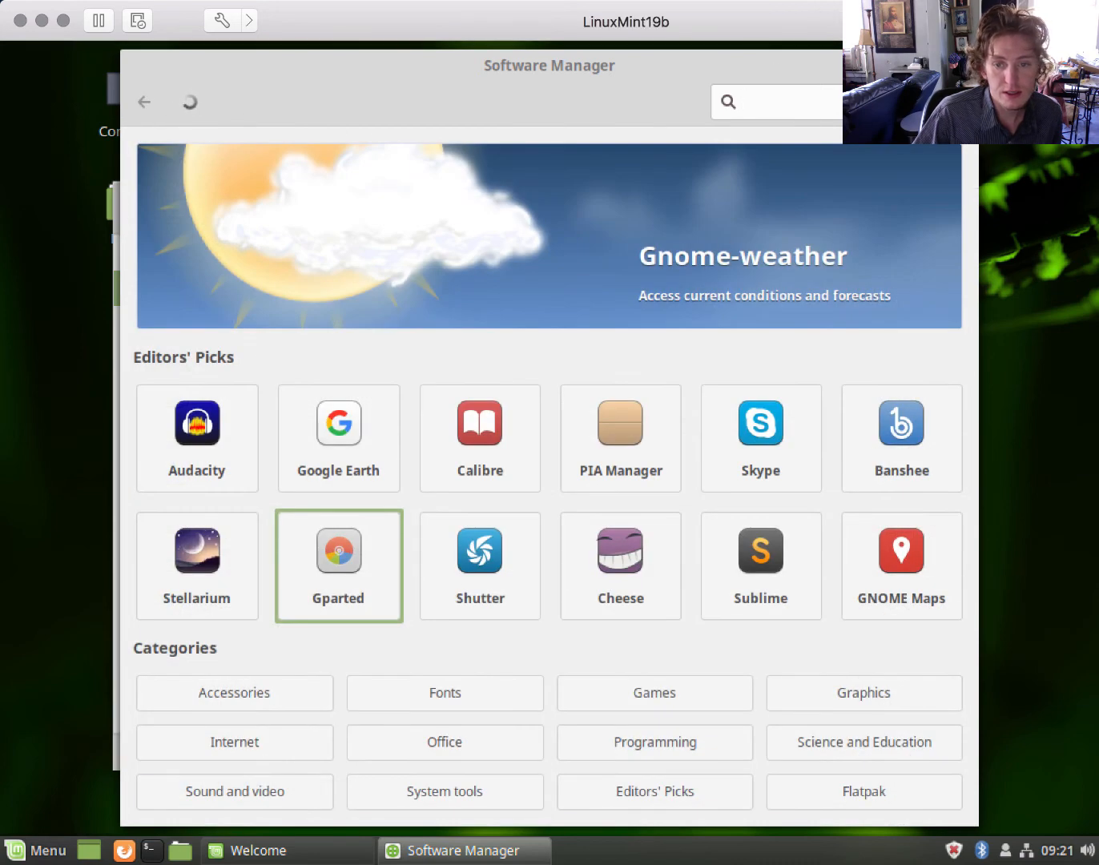
Minimise the Software Manager and look through the installed applications by category, including Accessories, Internet, Administration and All Applications.
click(911, 66)
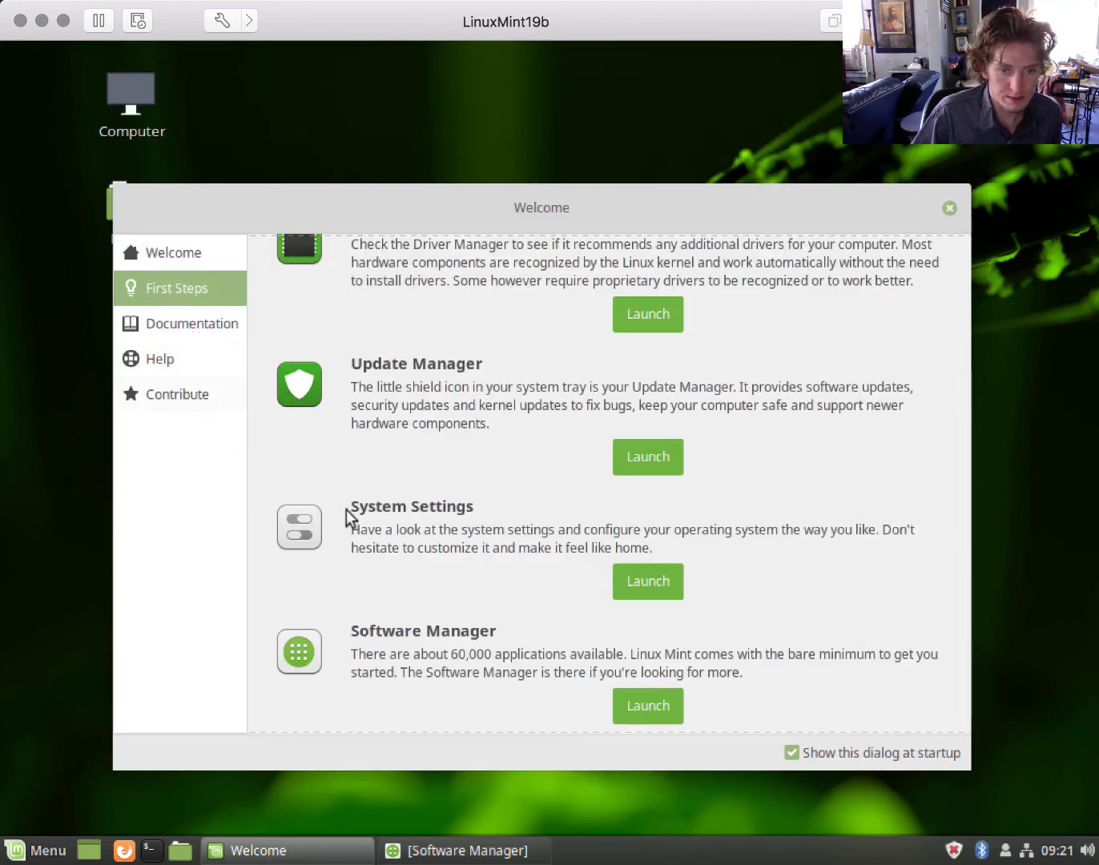
click(37, 854)
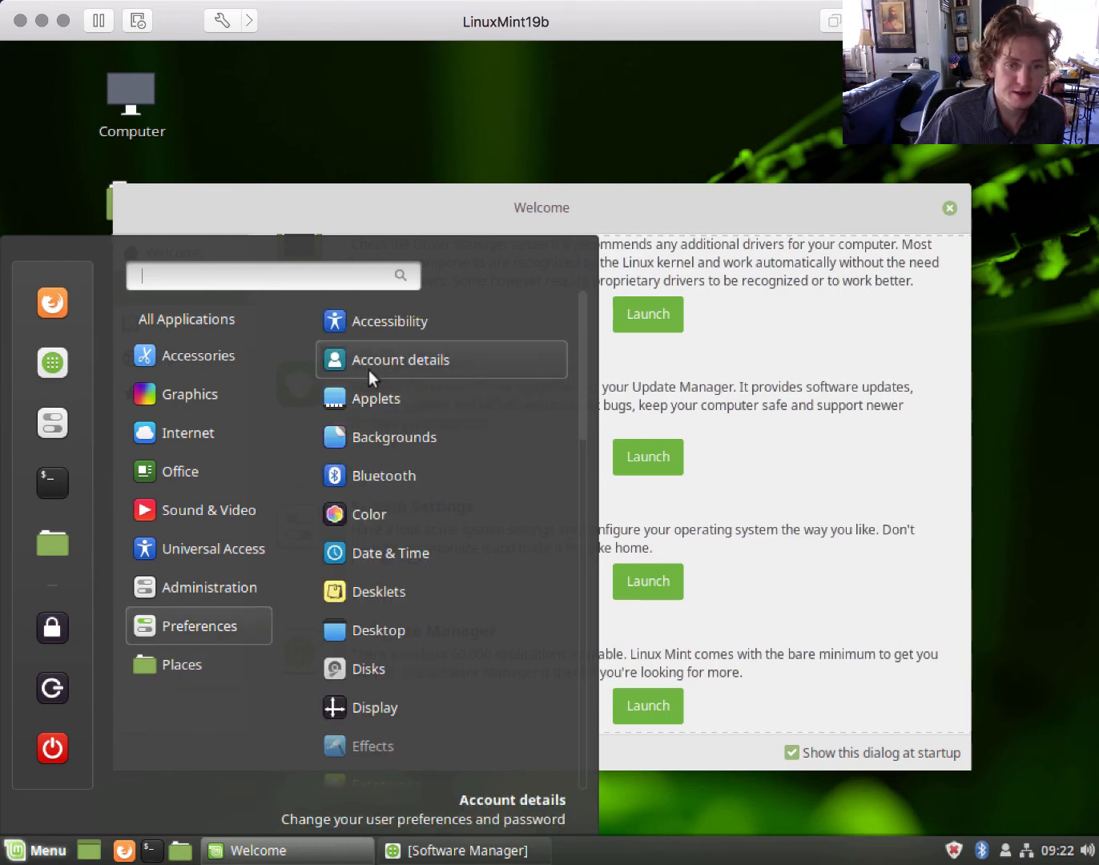
mouse_move(207, 358)
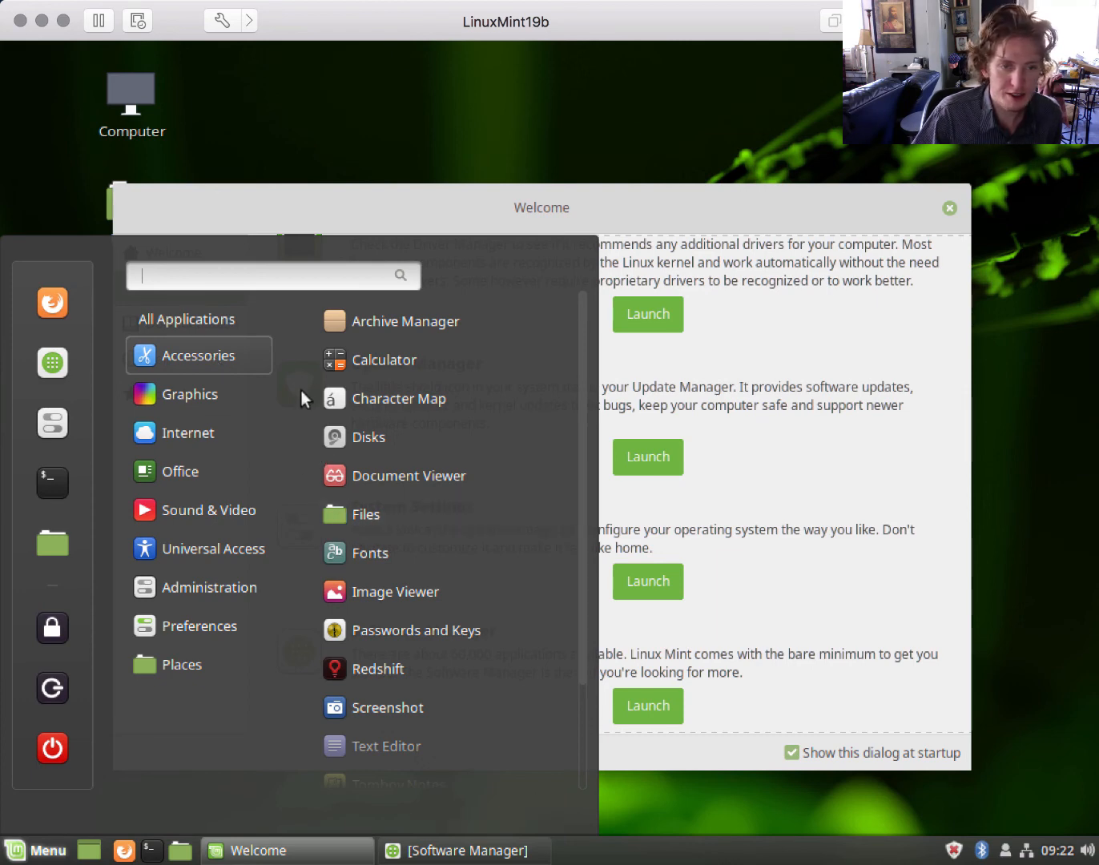
mouse_move(244, 384)
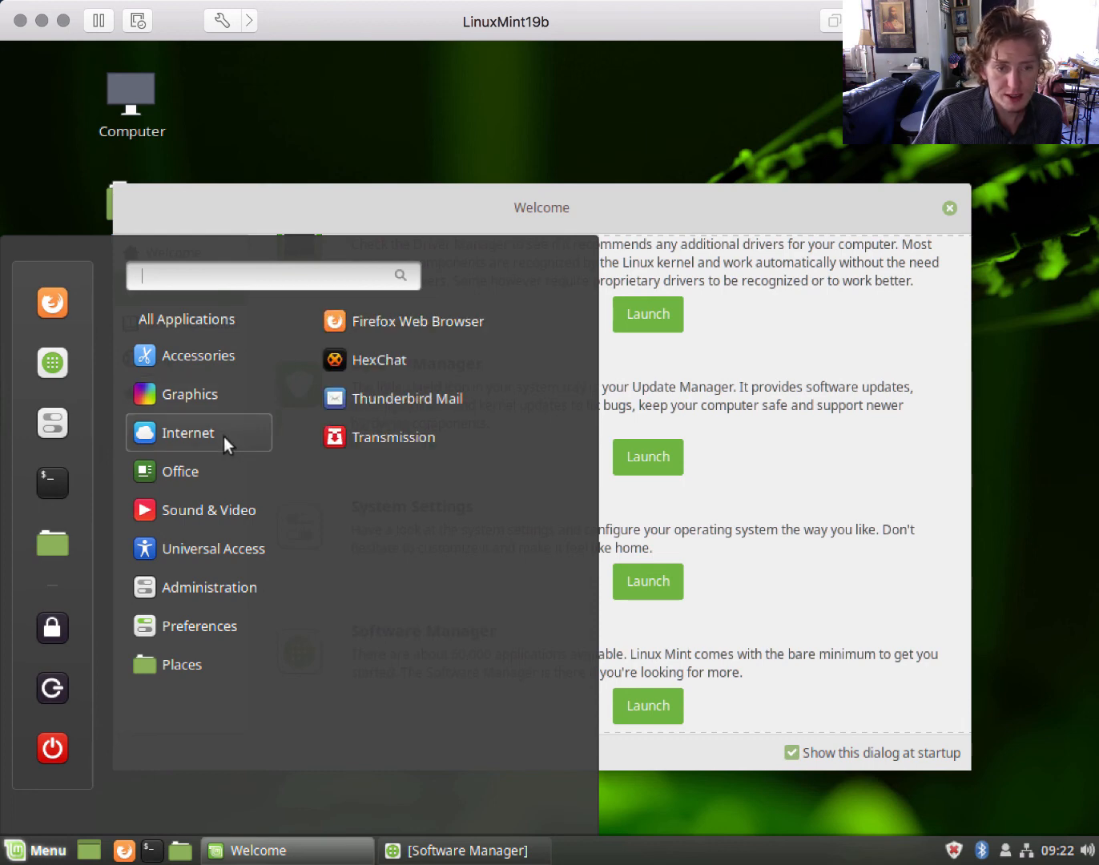
mouse_move(230, 330)
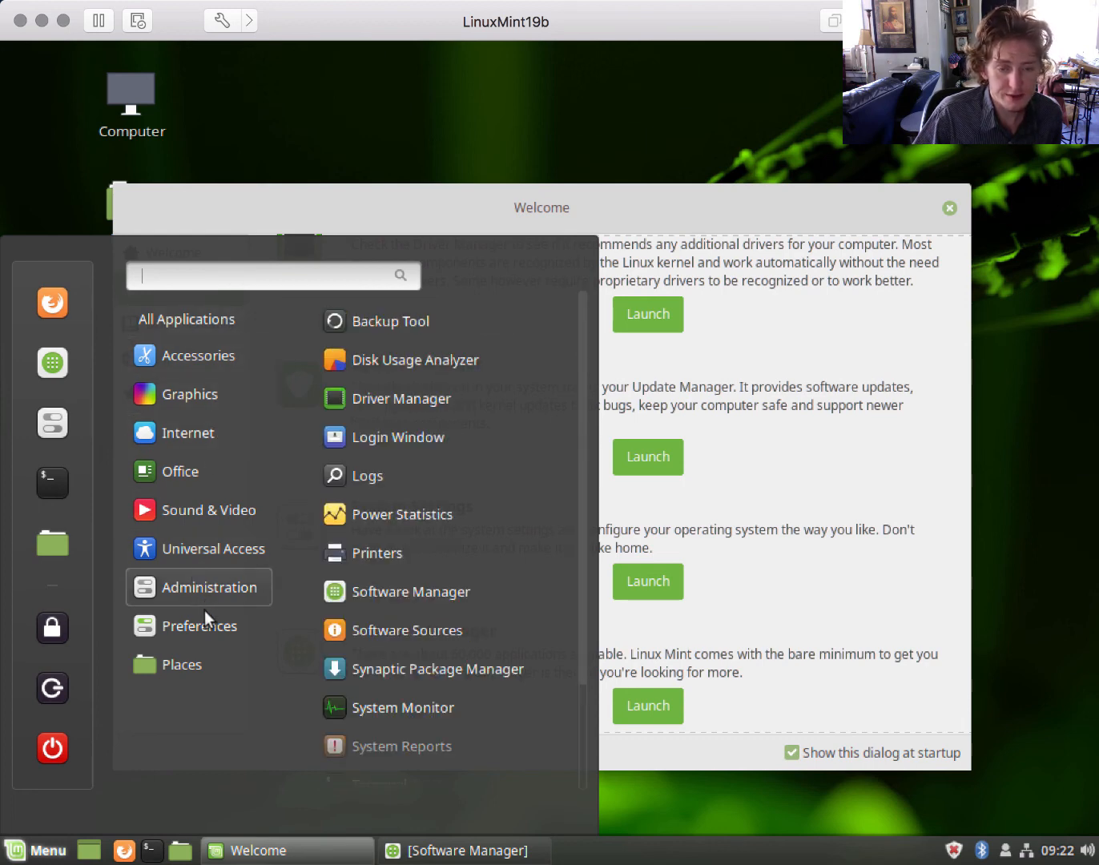
mouse_move(228, 632)
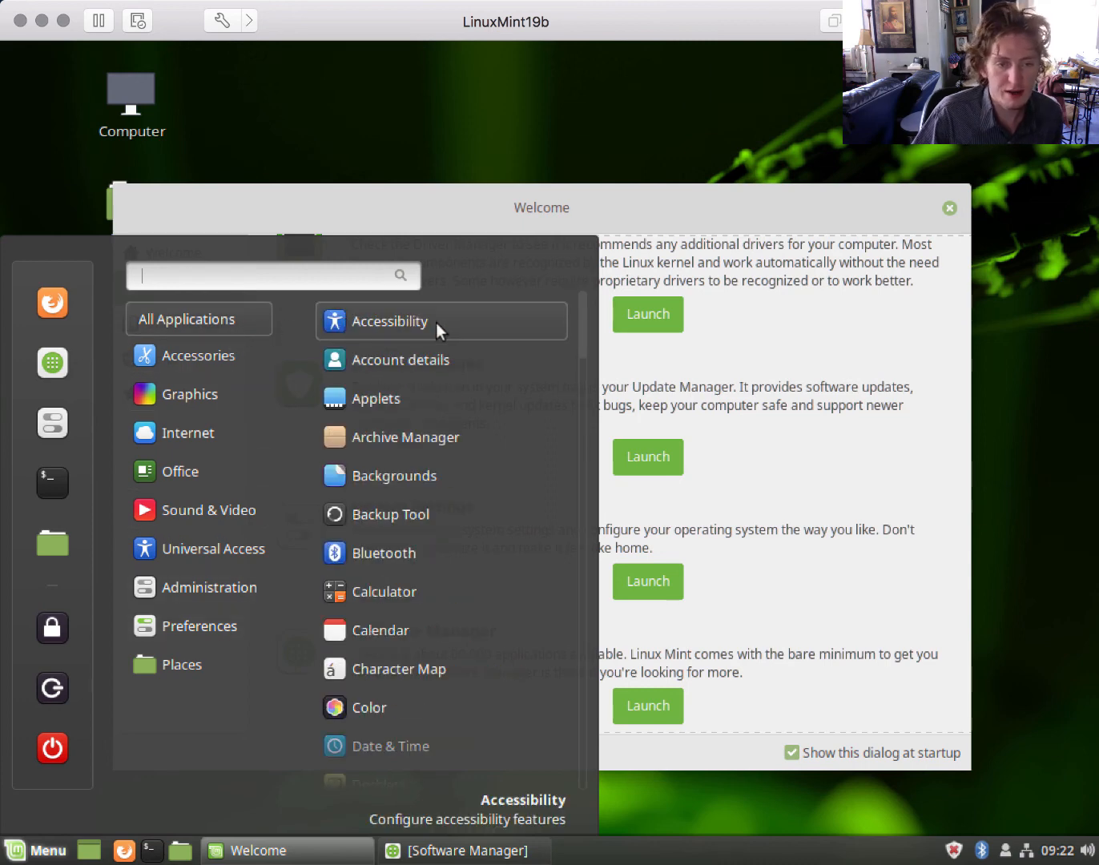
Look through the installed applications in the Accessories category from Archive Manager to Virtual keyboard, followed by the Graphics category.
mouse_move(261, 357)
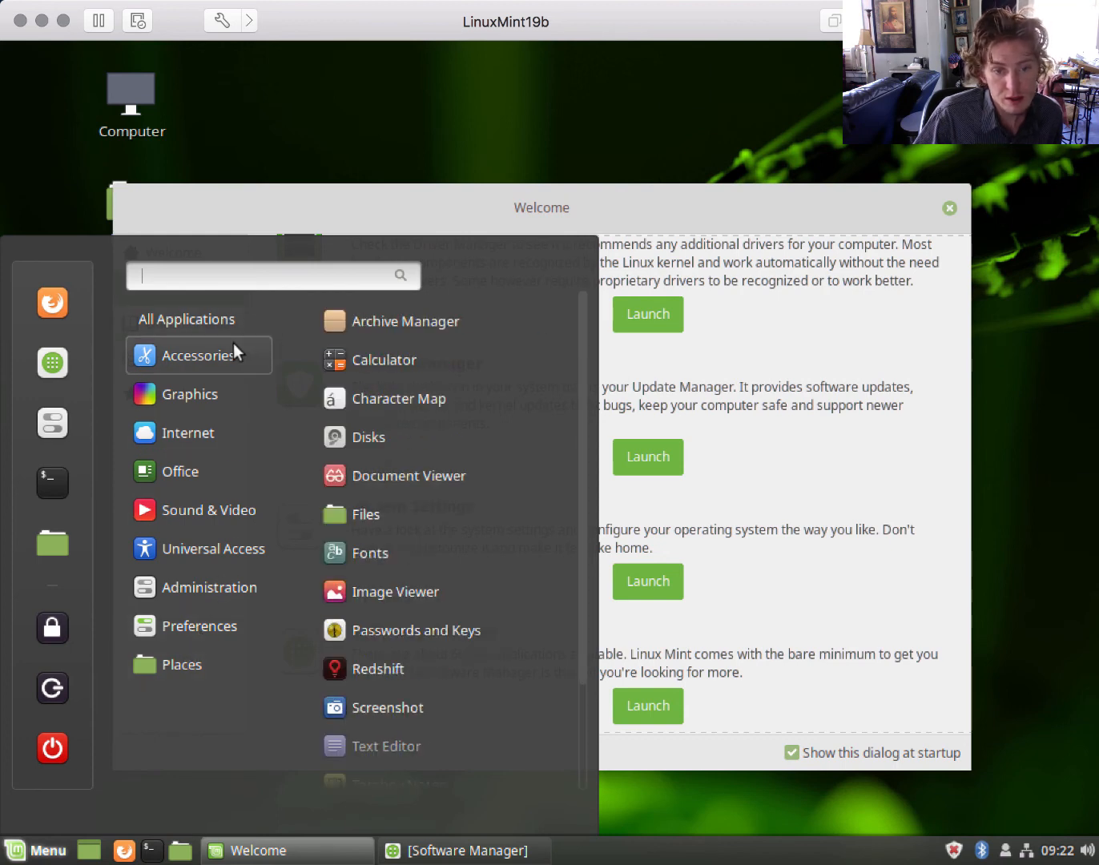
scroll(441, 561, down, 3)
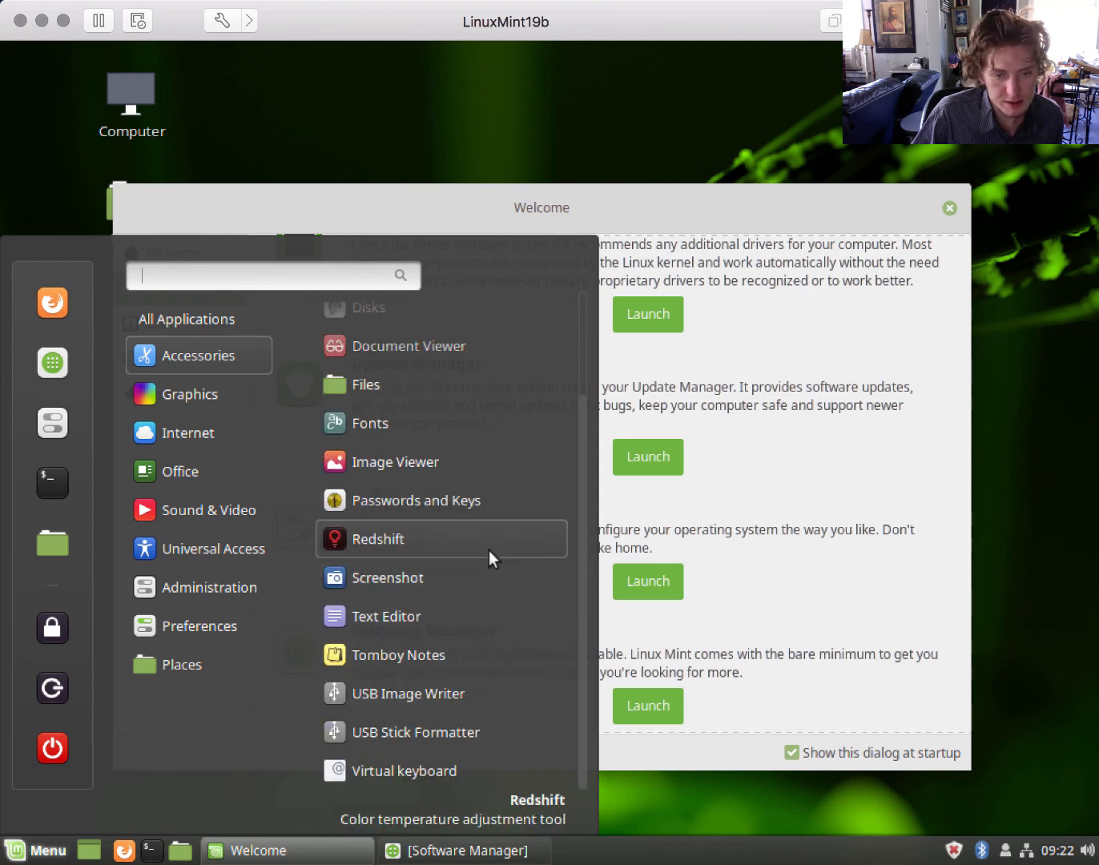
scroll(472, 459, up, 2)
scroll(470, 458, up, 1)
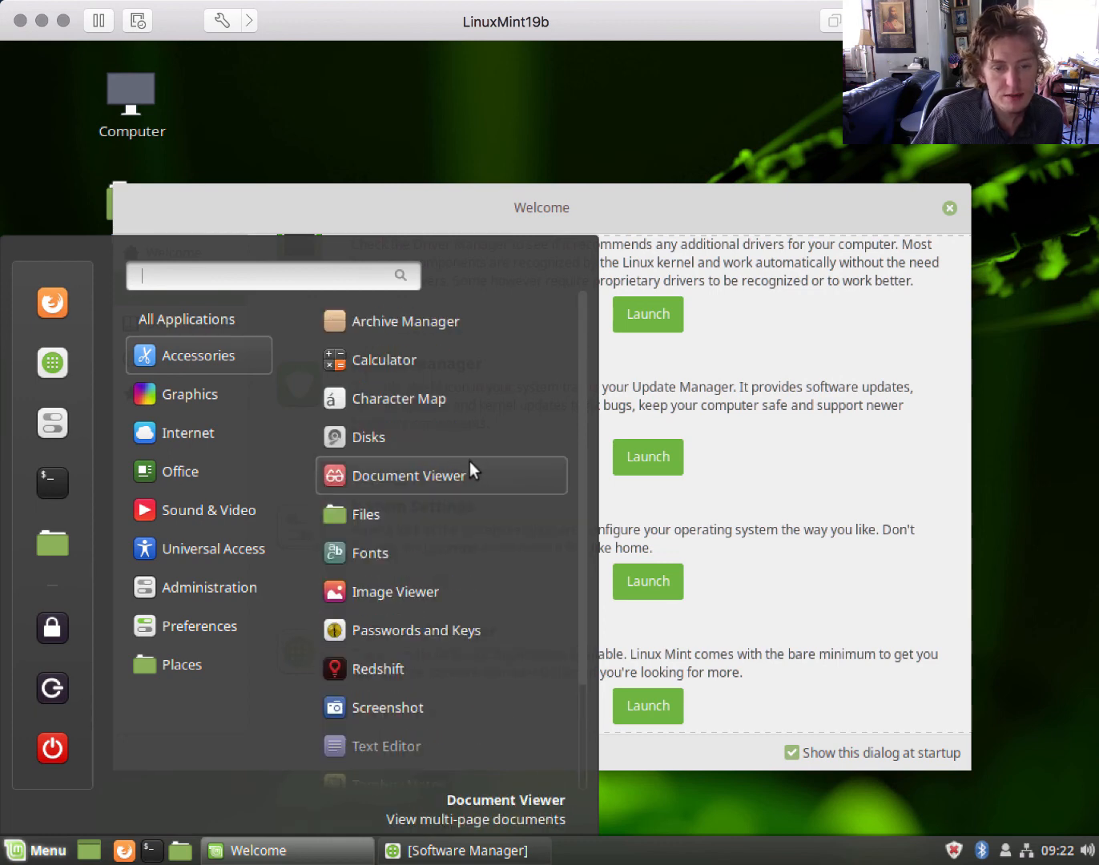
scroll(459, 745, down, 1)
scroll(495, 592, down, 3)
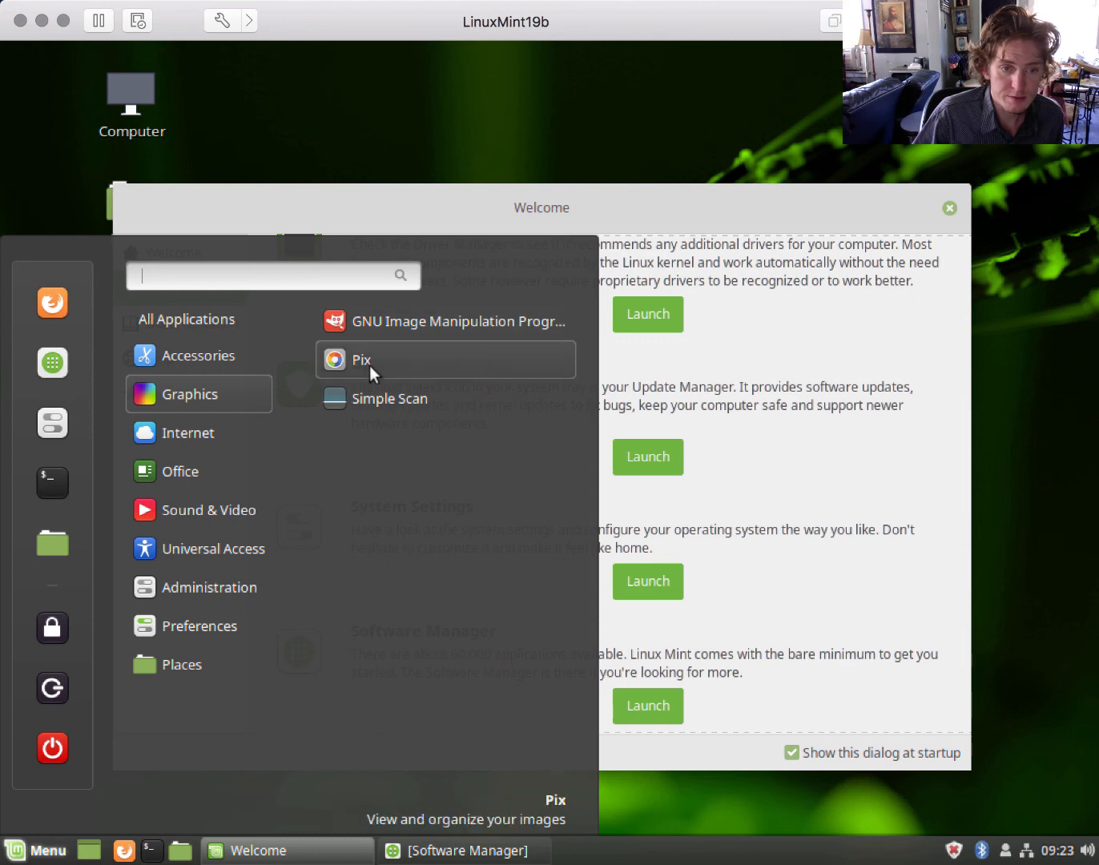
Look through the installed applications in the Internet, Office, Sound & Video and Universal Access categories.
mouse_move(207, 443)
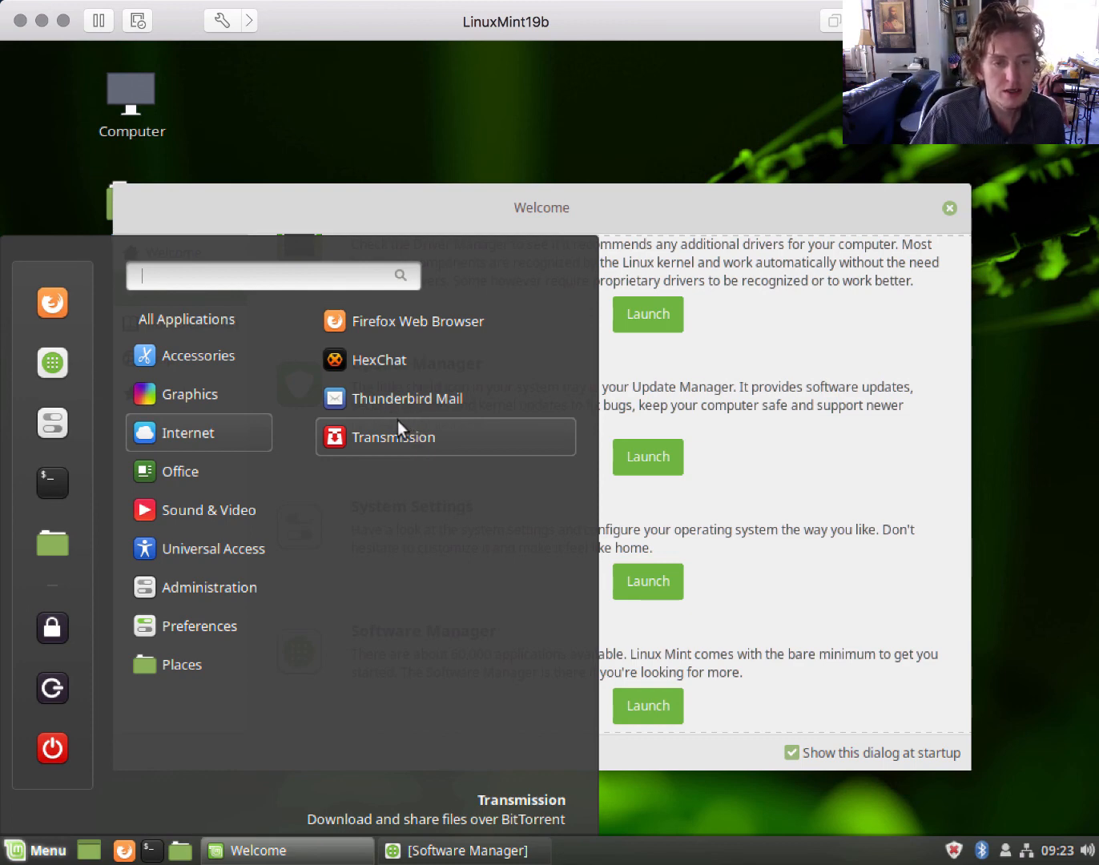
mouse_move(263, 459)
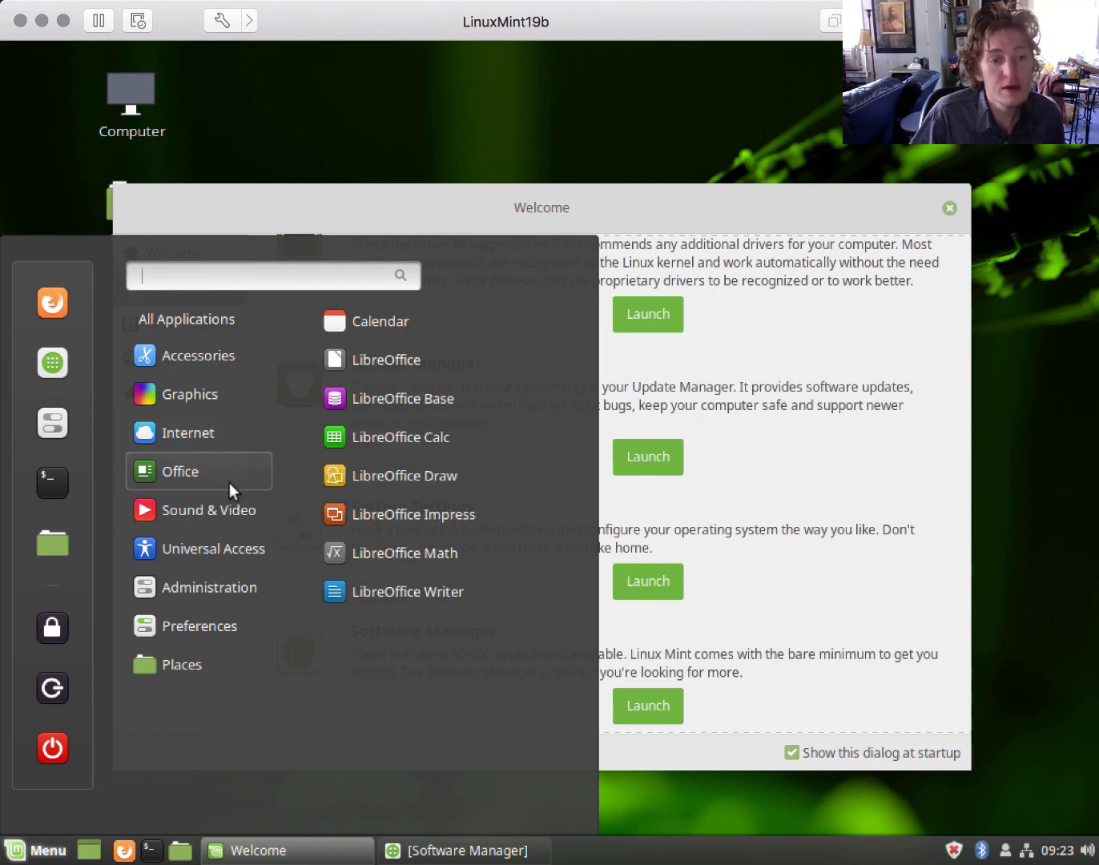
mouse_move(219, 503)
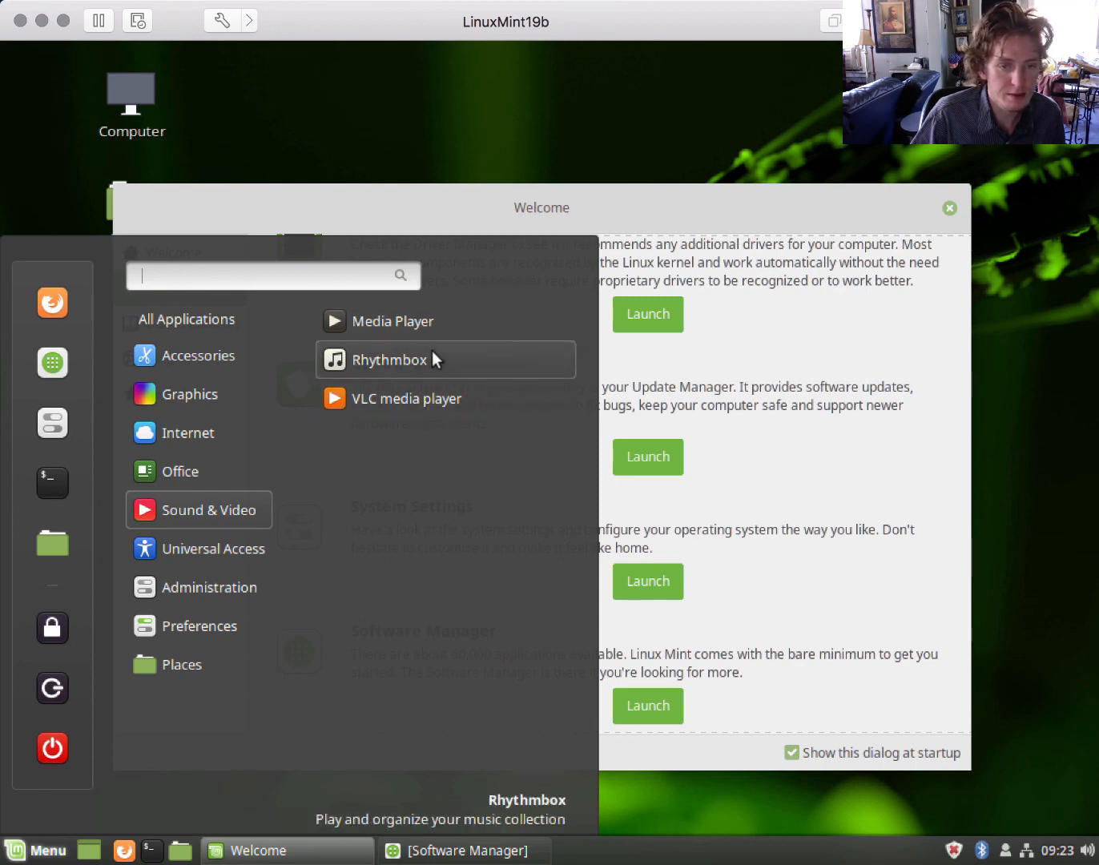
mouse_move(210, 548)
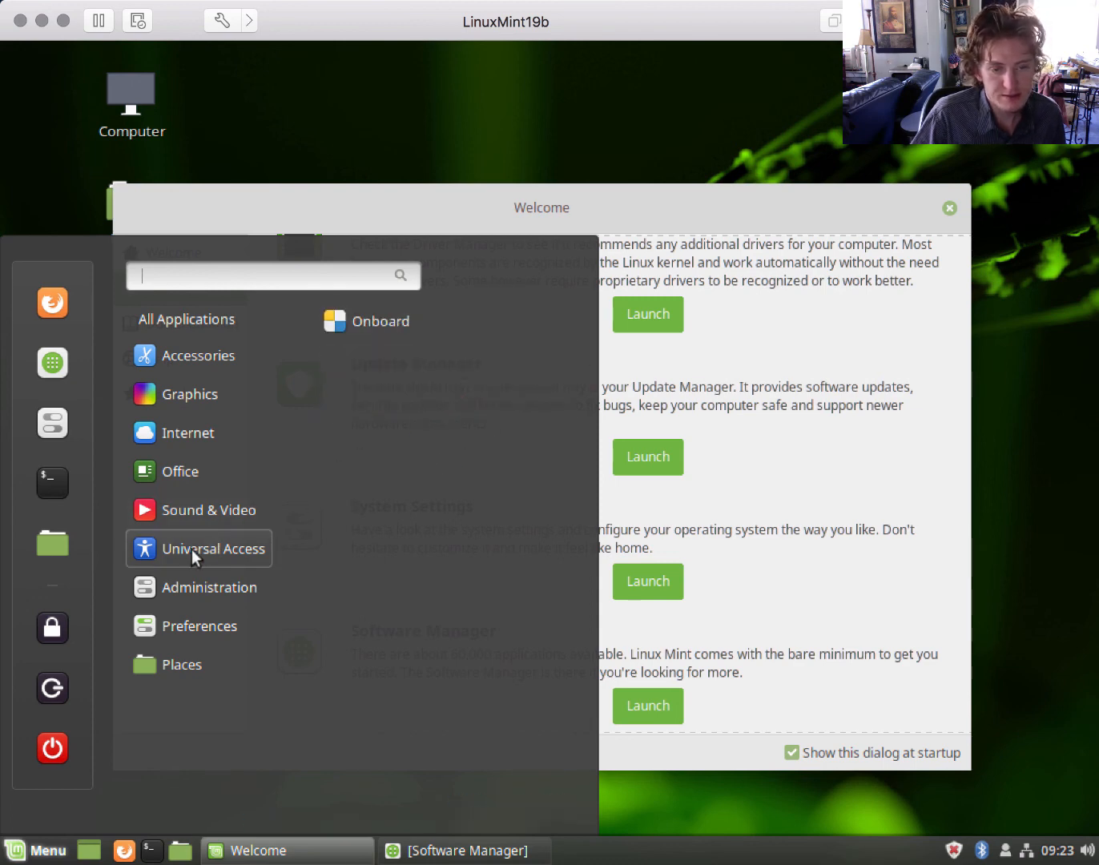
Look through the full lists of entries in the Administration, Preferences and Places categories.
mouse_move(187, 574)
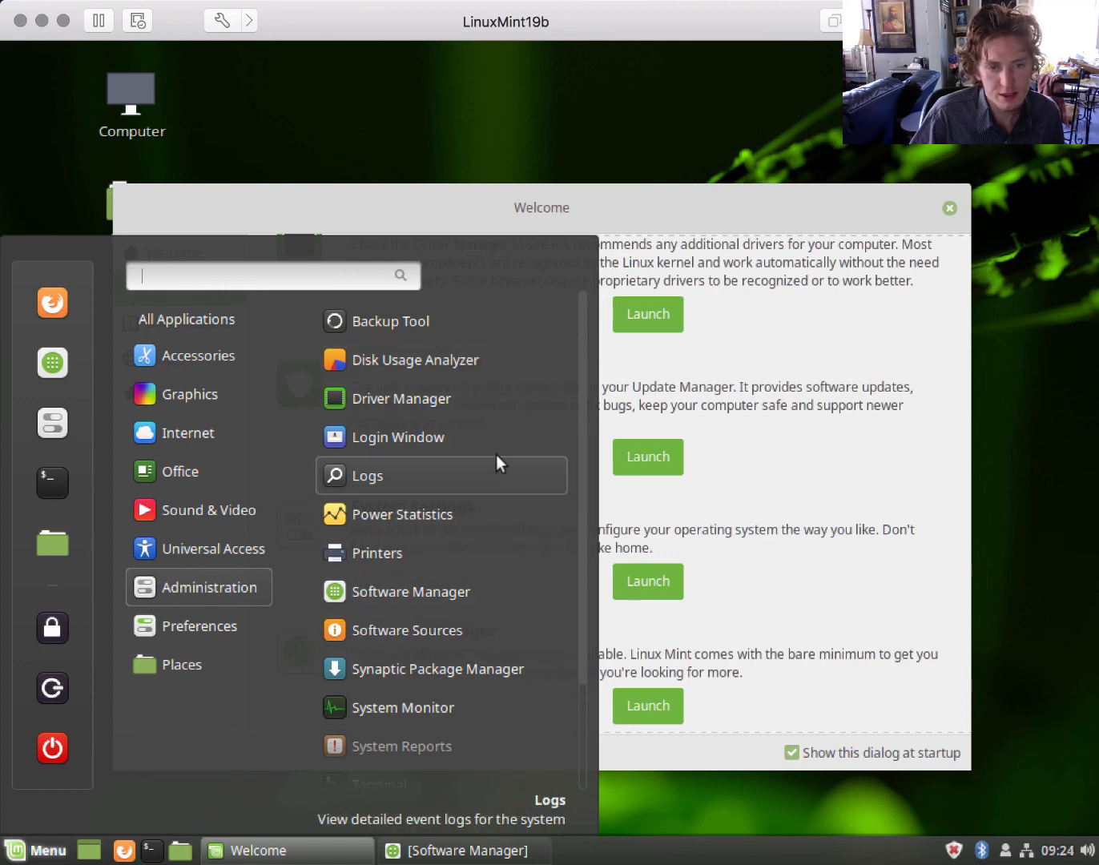
scroll(463, 581, down, 3)
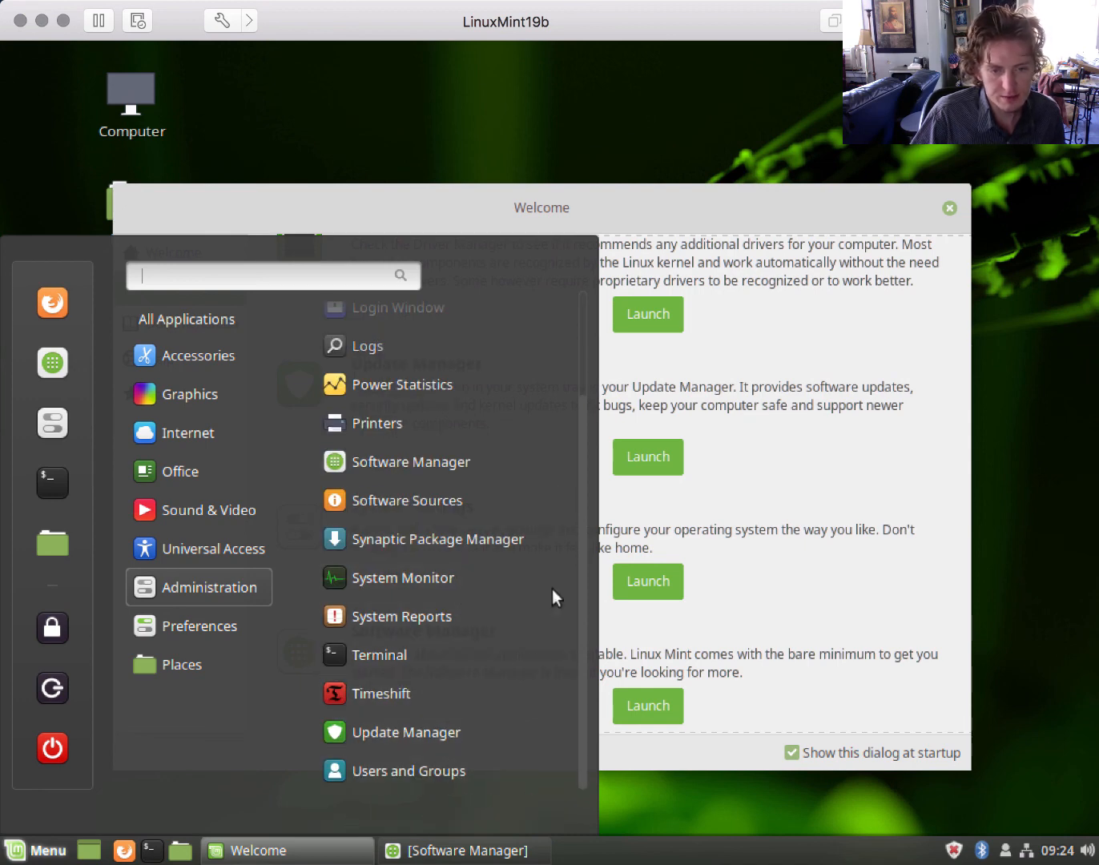
mouse_move(205, 630)
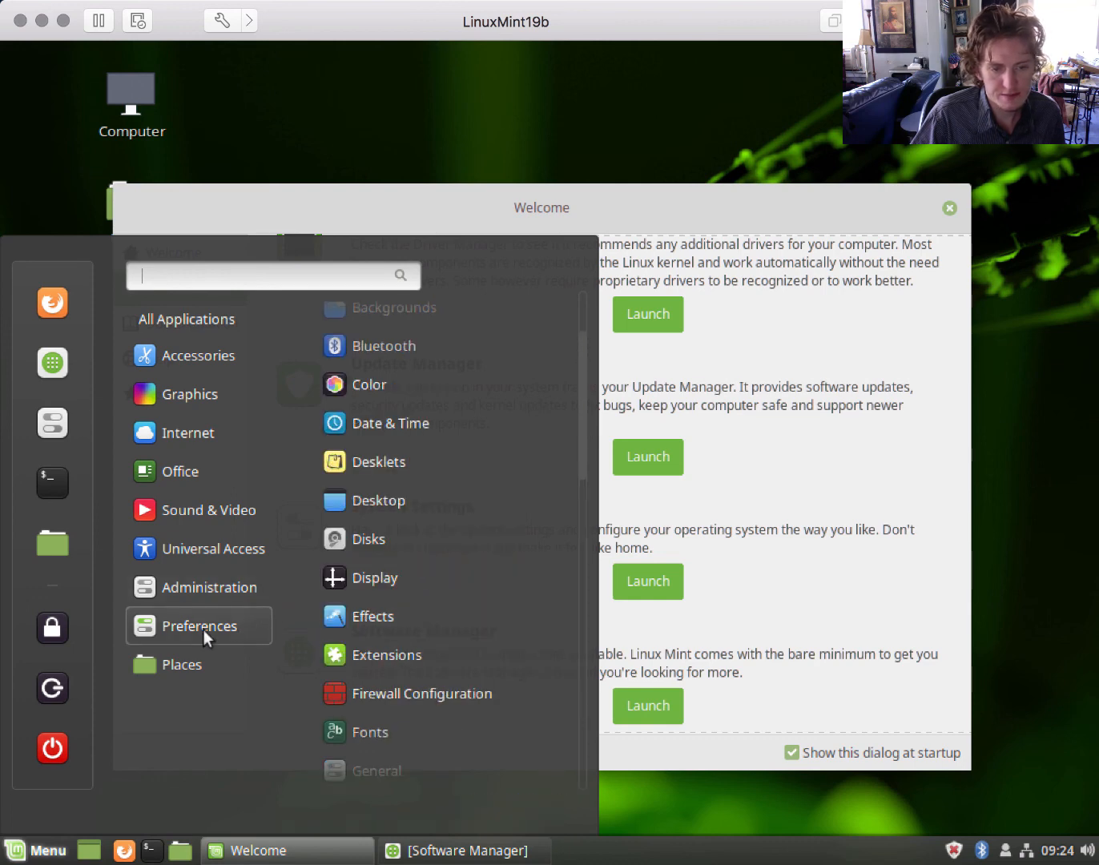
scroll(448, 447, down, 5)
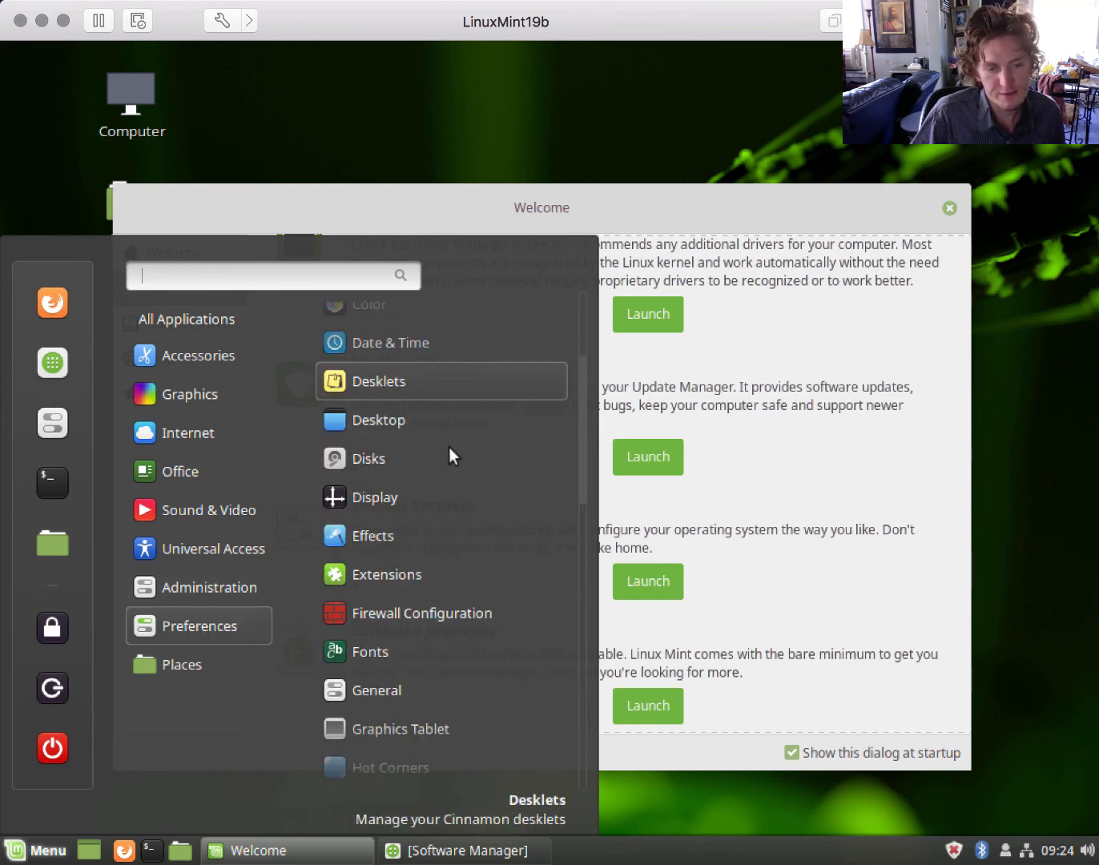
scroll(459, 460, down, 6)
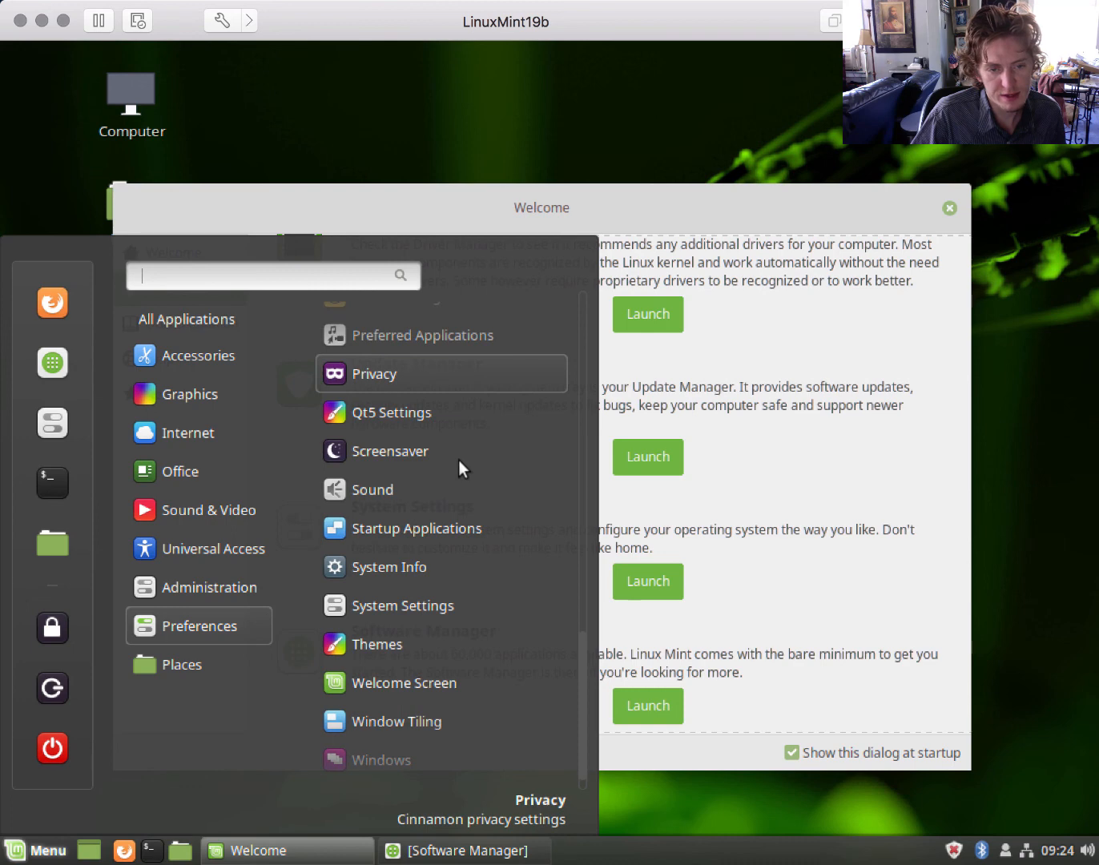
scroll(459, 461, up, 12)
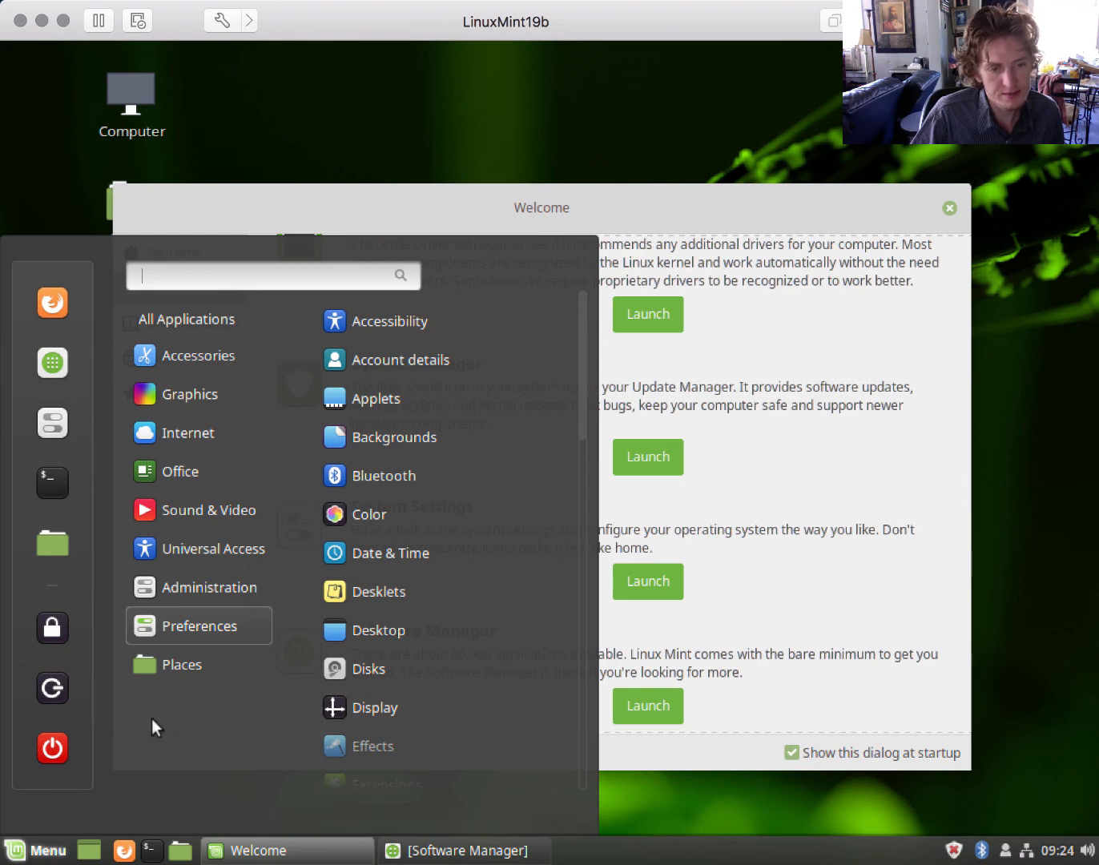
mouse_move(176, 662)
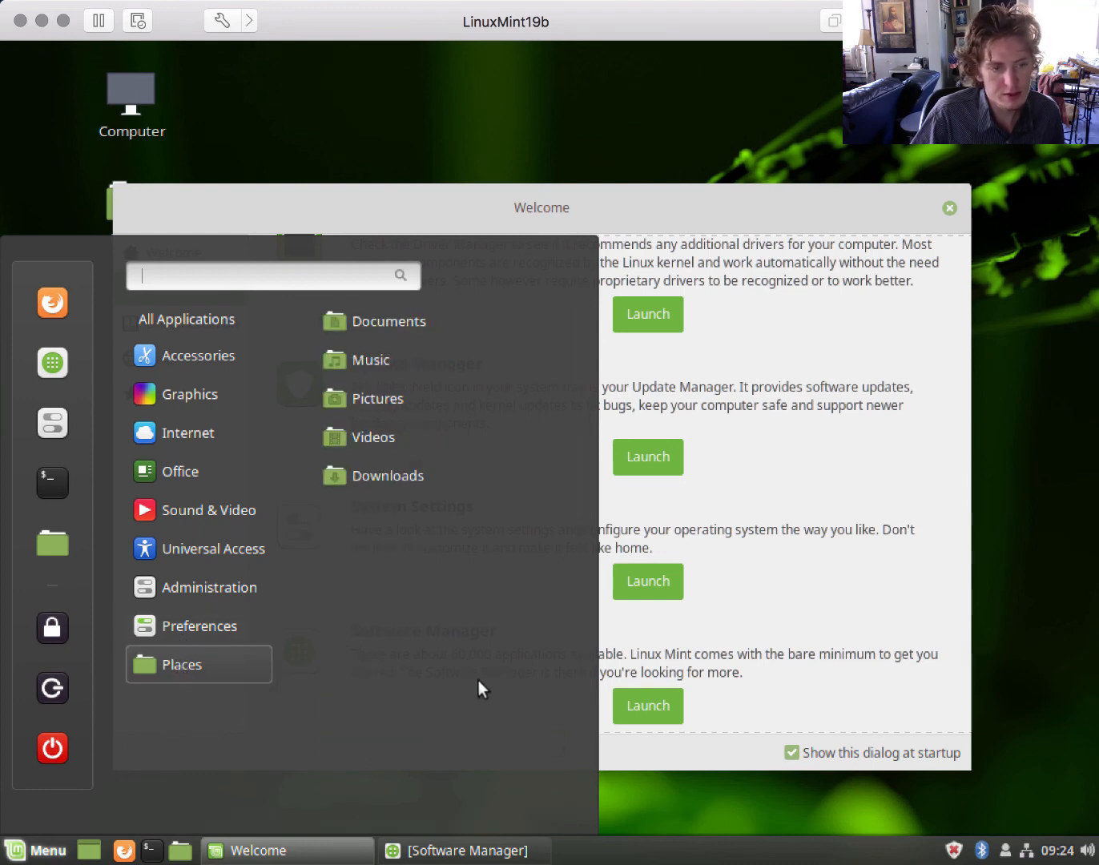
Open System Settings at its Hardware and Administration sections and move the window partly off the Welcome window.
click(53, 425)
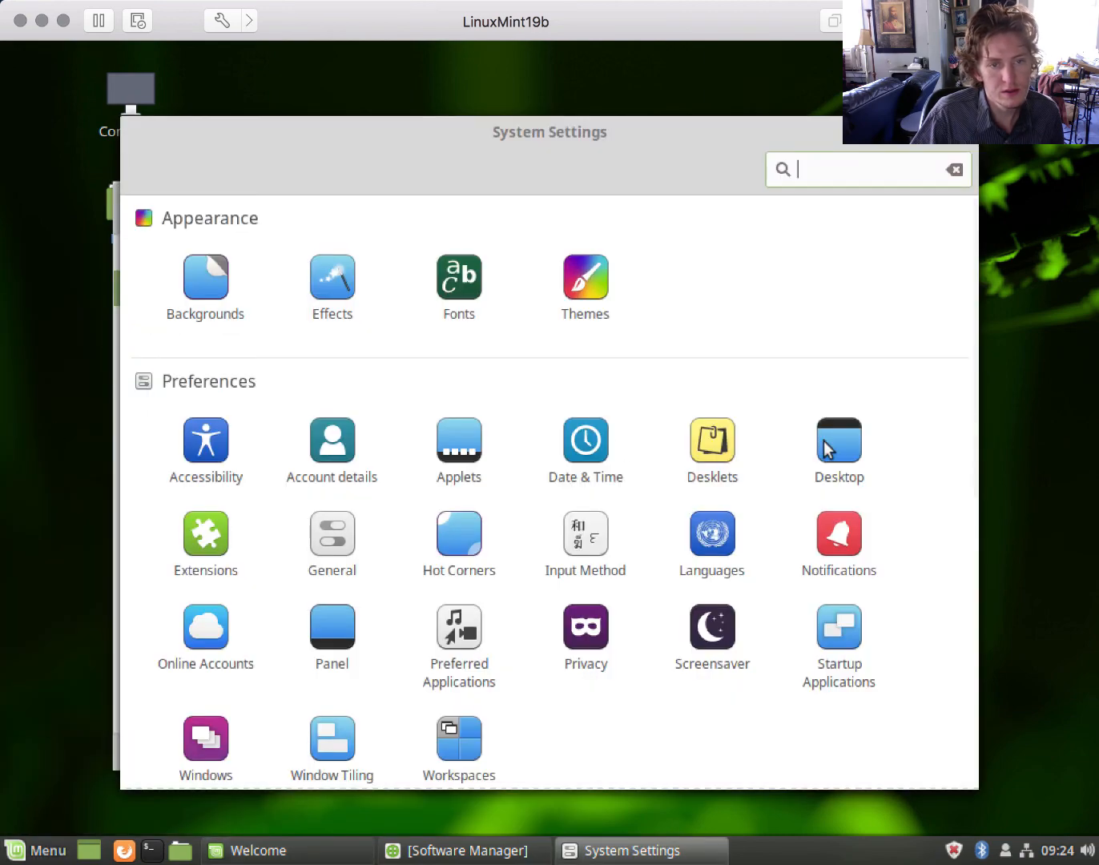
scroll(738, 431, down, 5)
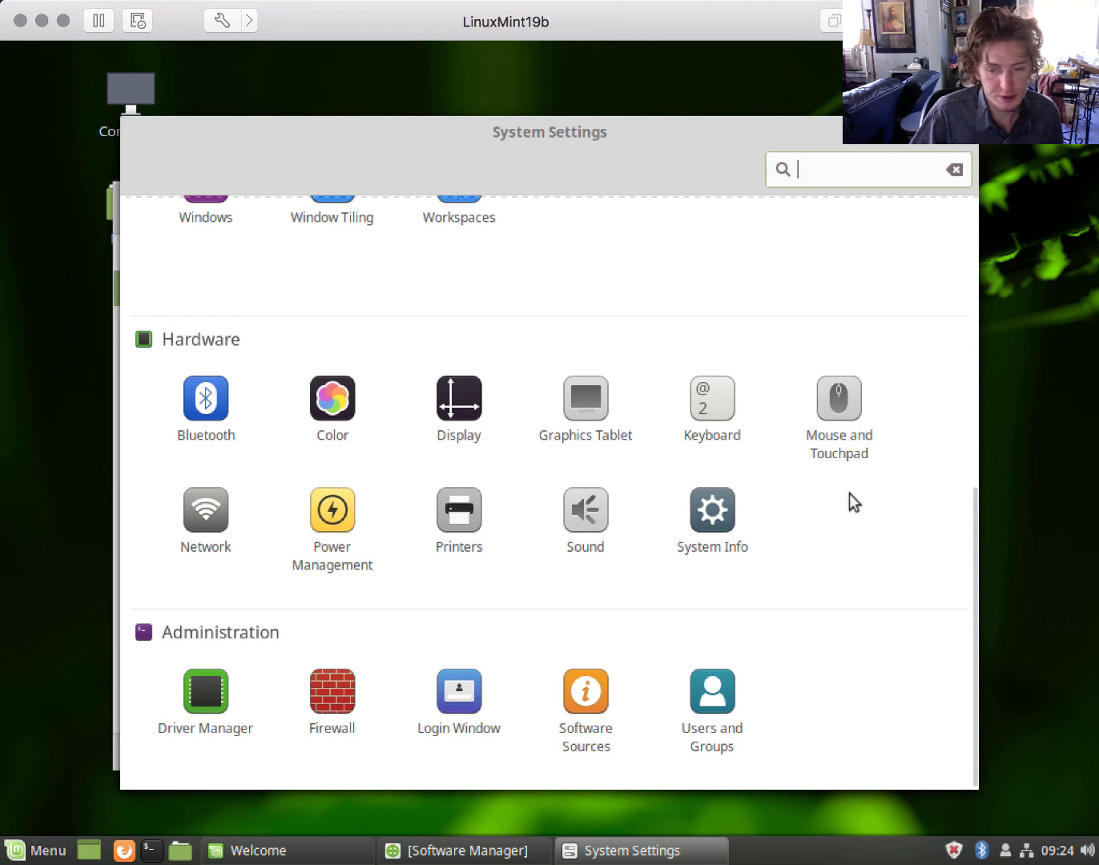
drag(691, 133, 736, 122)
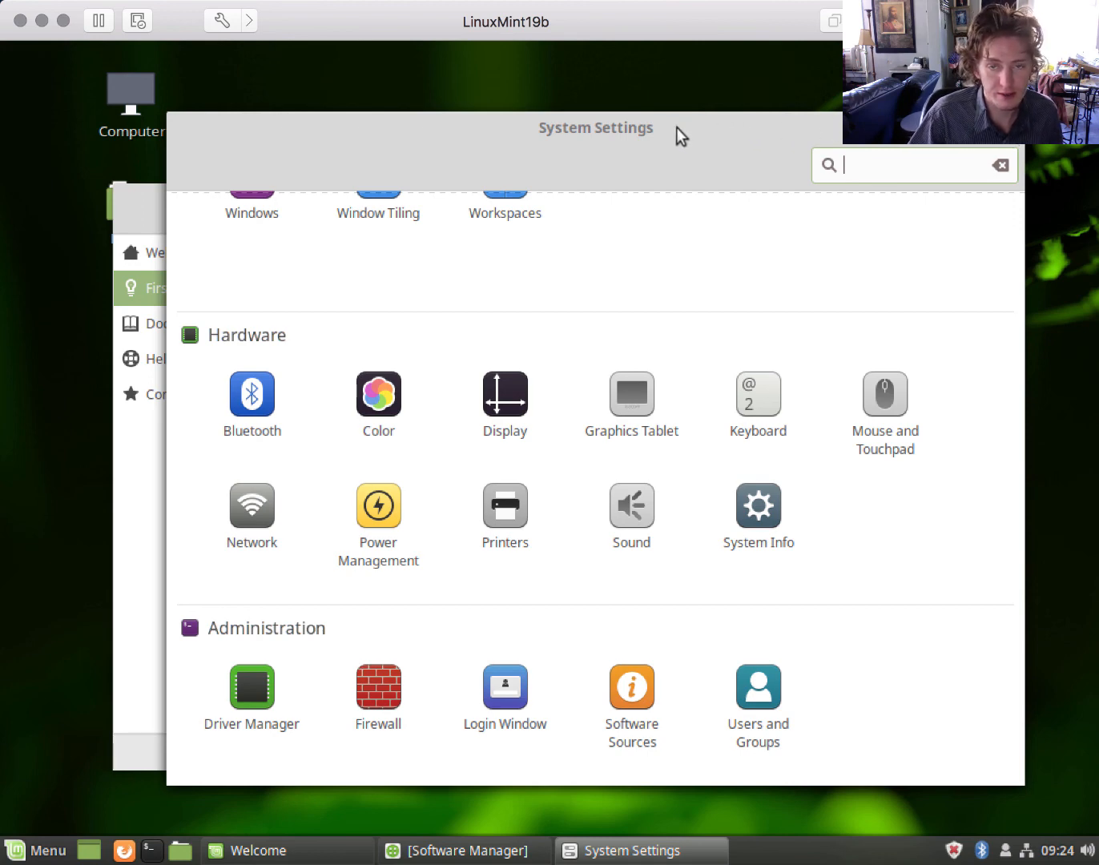
drag(677, 127, 729, 113)
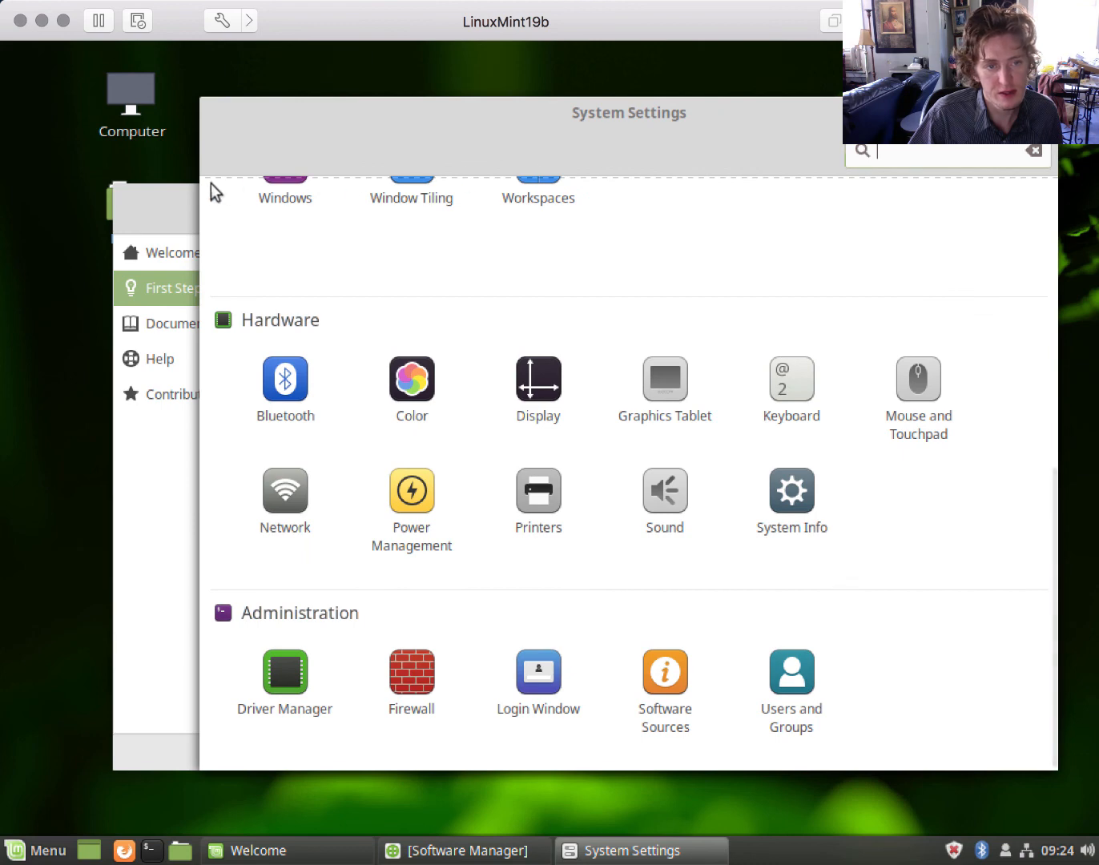
click(183, 193)
click(609, 131)
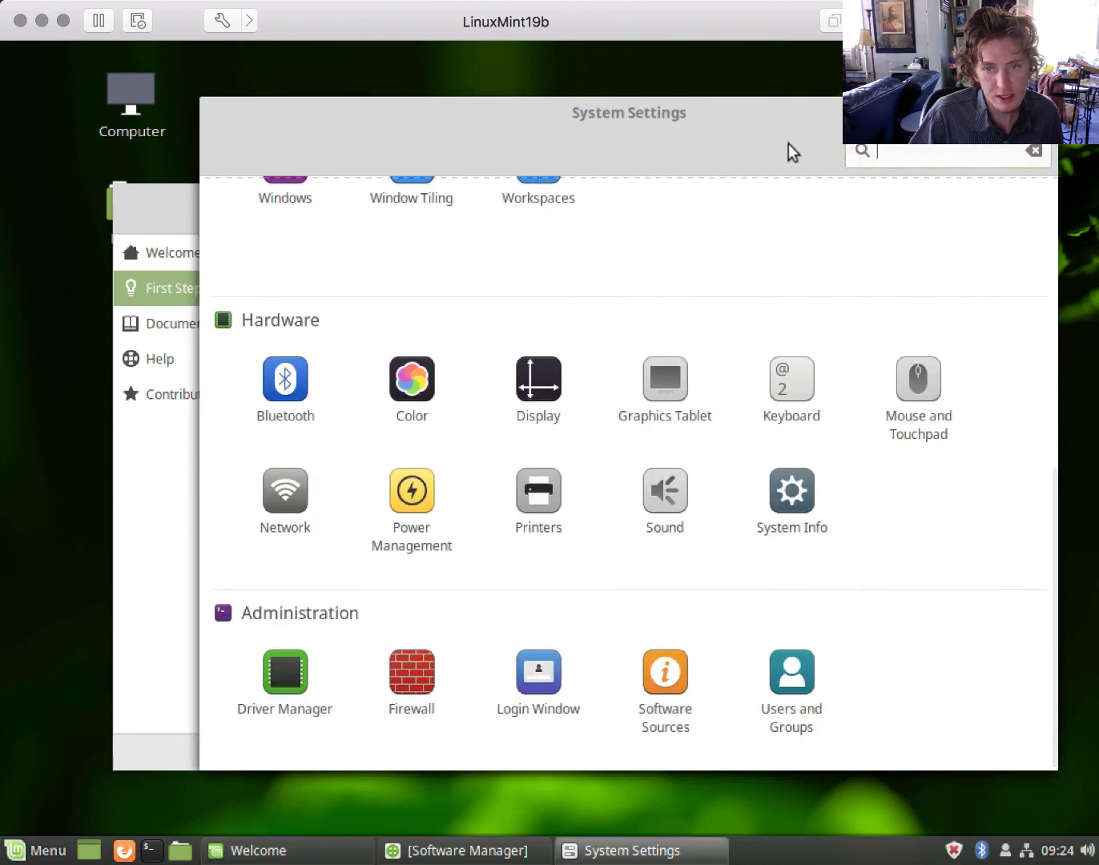